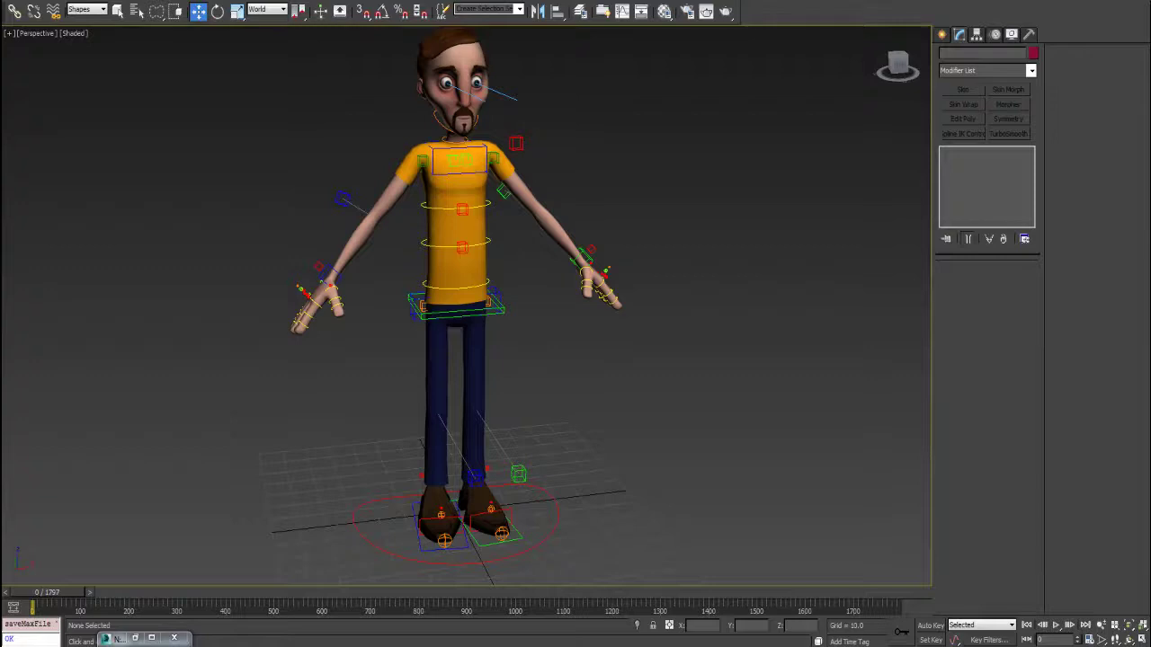
# Switch to the Shiko_V1.0 folder in the file explorer and open its Scripts folder
pyautogui.moveTo(466, 288); pyautogui.dragTo(511, 355, button='middle')
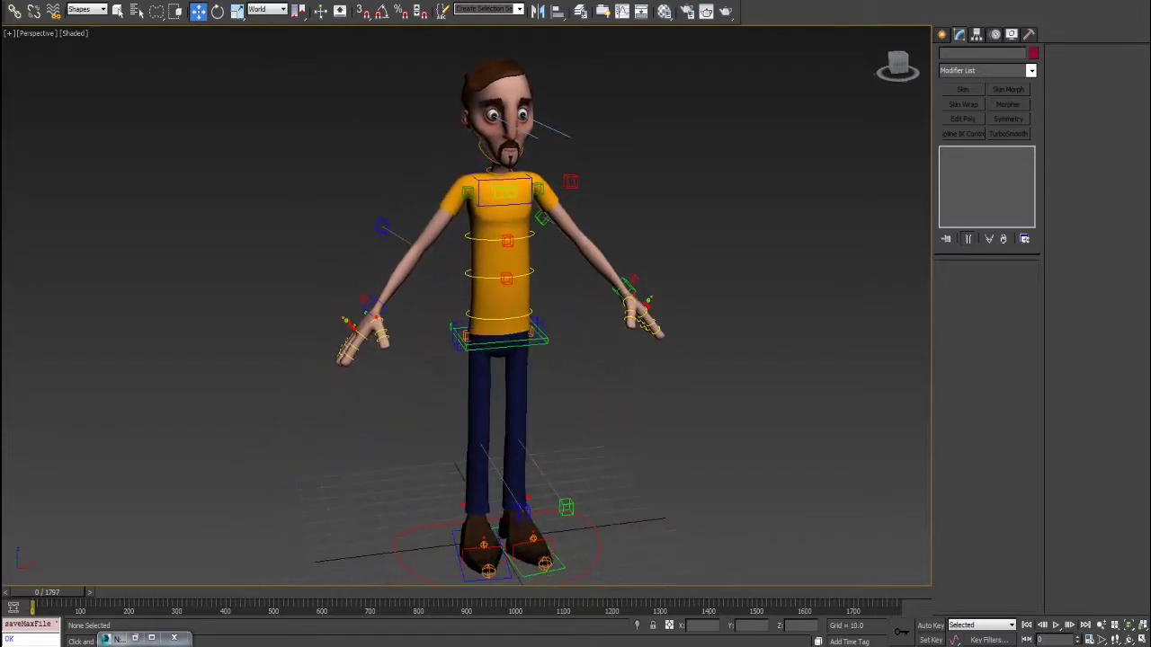
pyautogui.moveTo(339, 645)
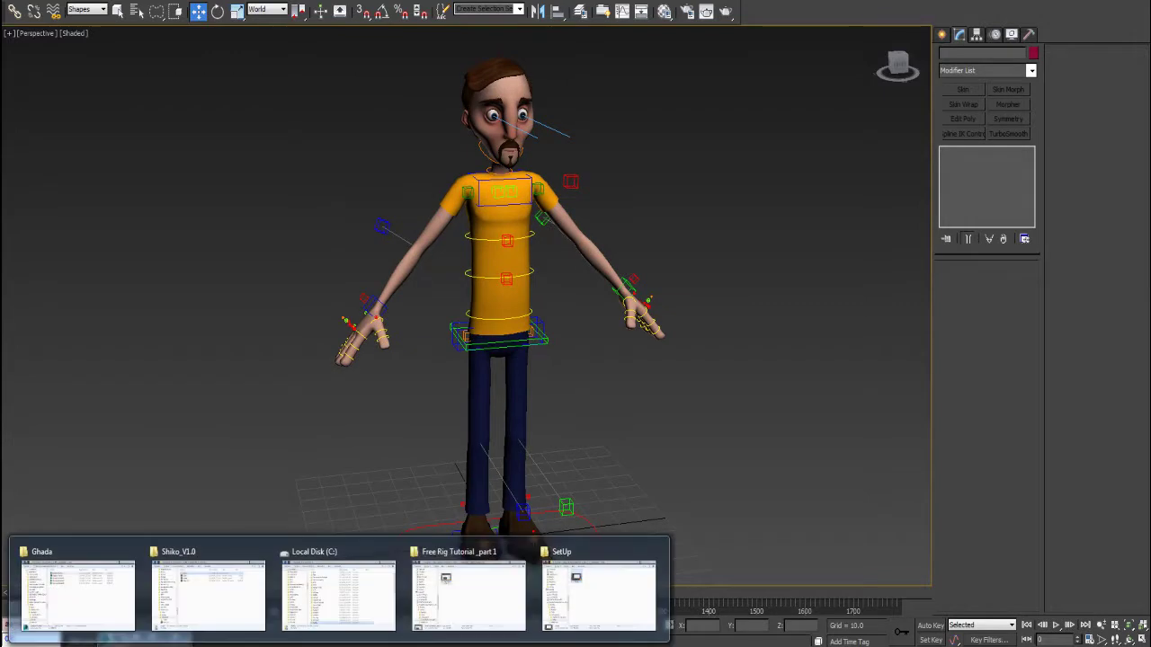
pyautogui.moveTo(338, 593)
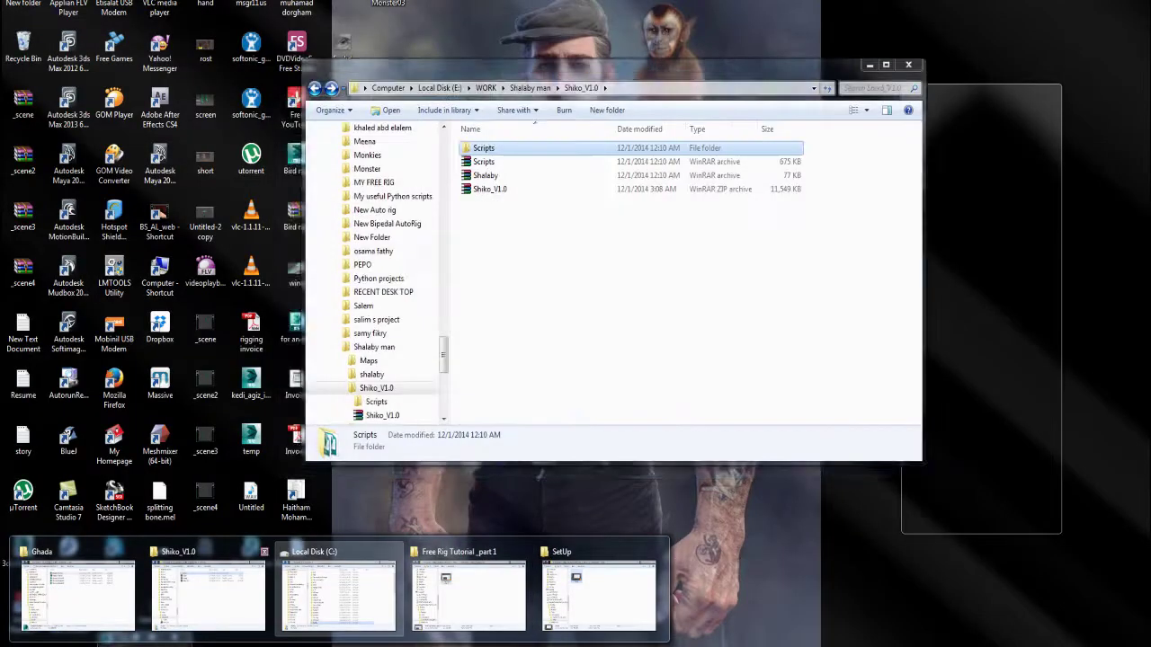
pyautogui.click(209, 593)
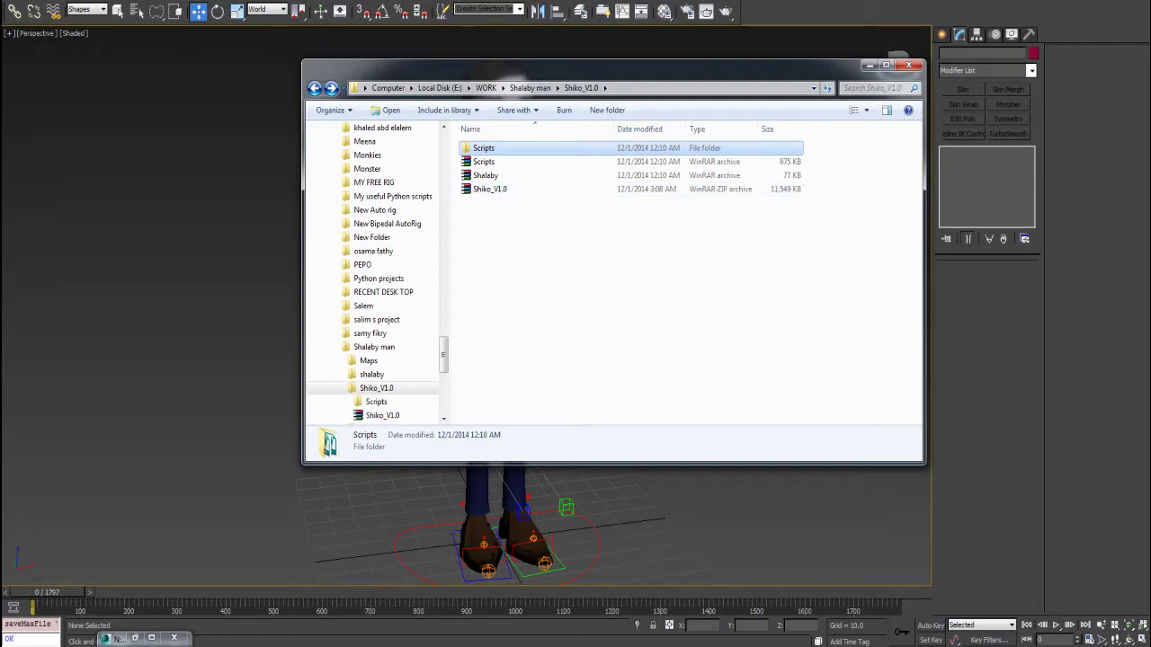
pyautogui.doubleClick(483, 148)
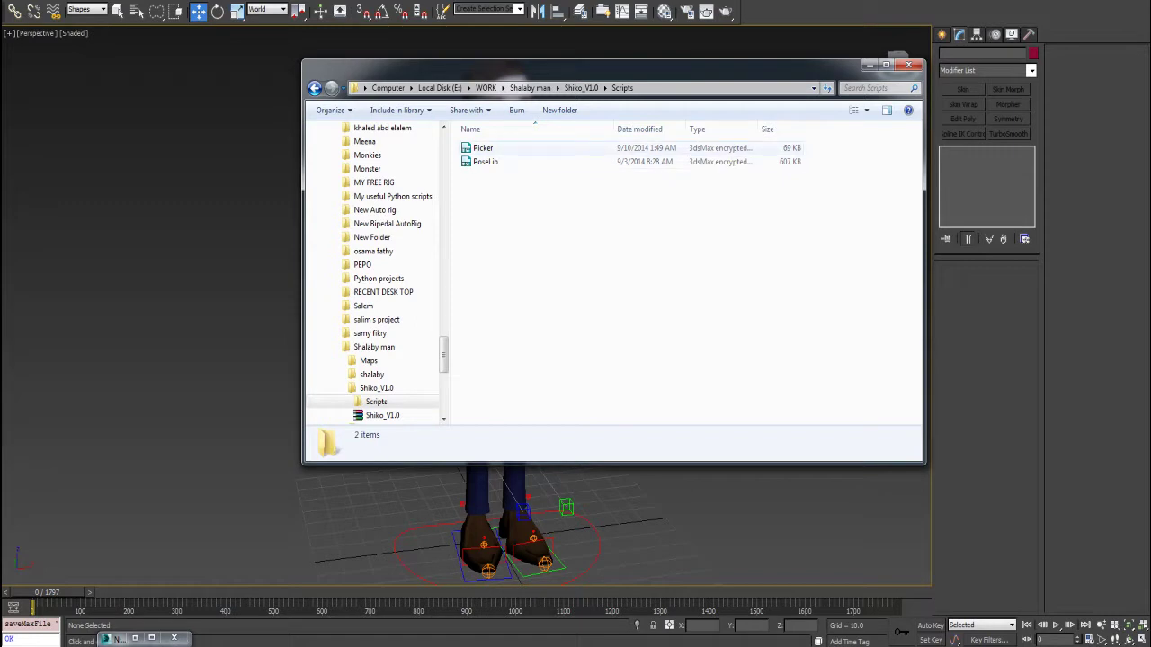
# Run the Picker script in the 3ds Max scene, dock its CharacterTools window beside the viewport, and keep Shiko as the character
pyautogui.moveTo(483, 148); pyautogui.dragTo(207, 278)
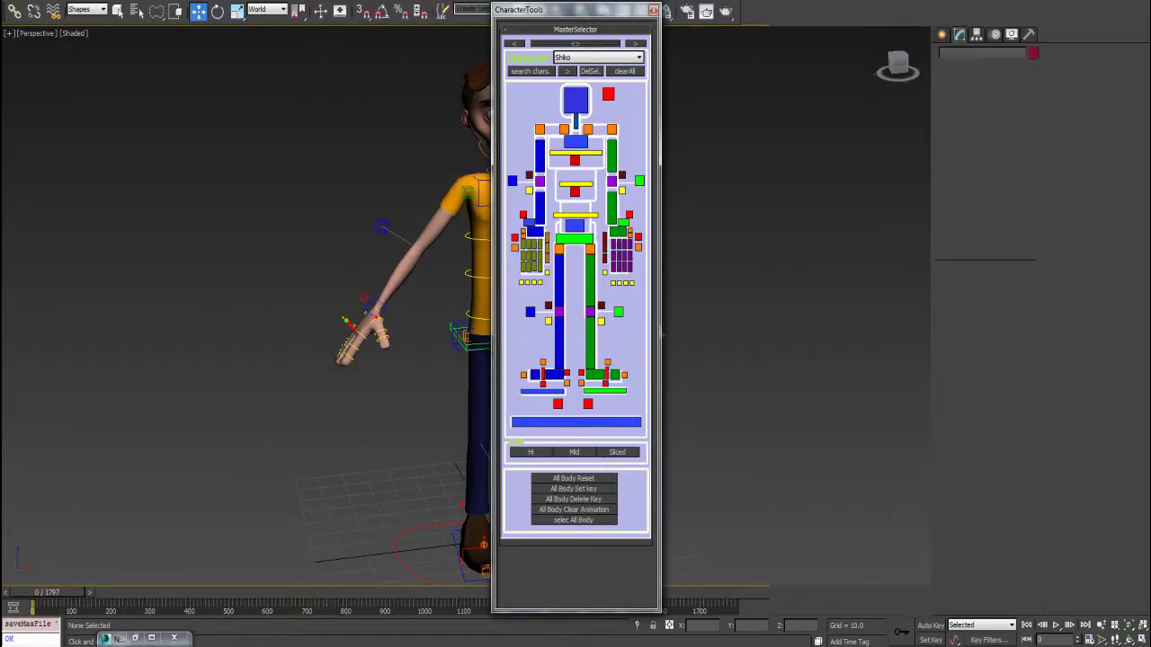
pyautogui.click(514, 43)
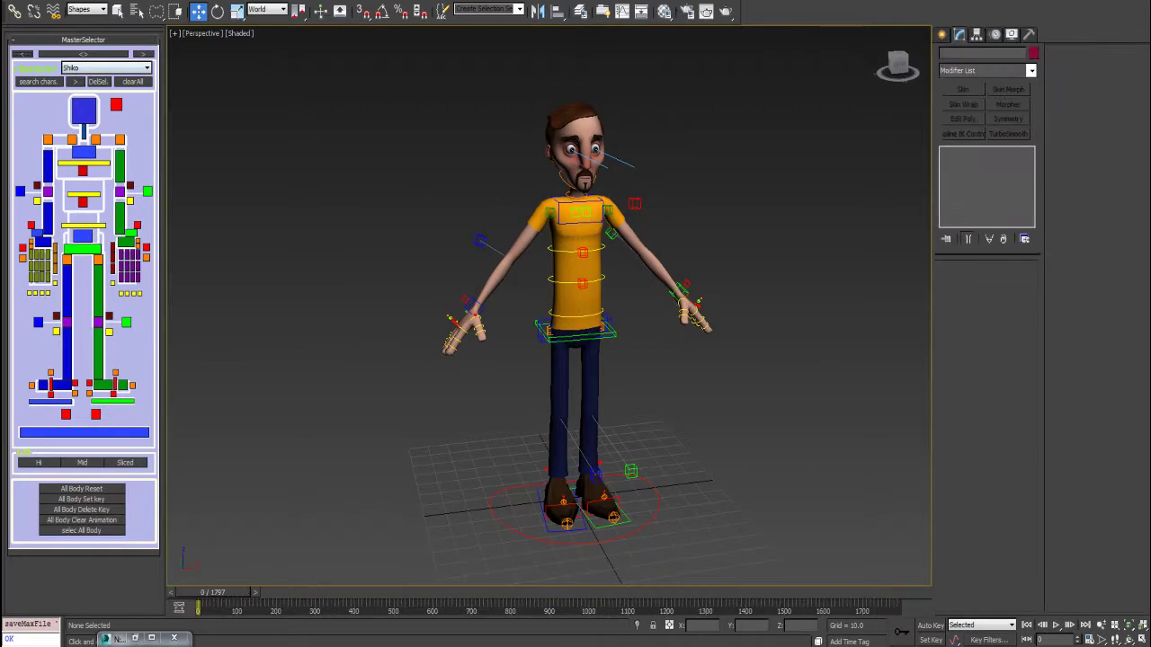
pyautogui.click(113, 68)
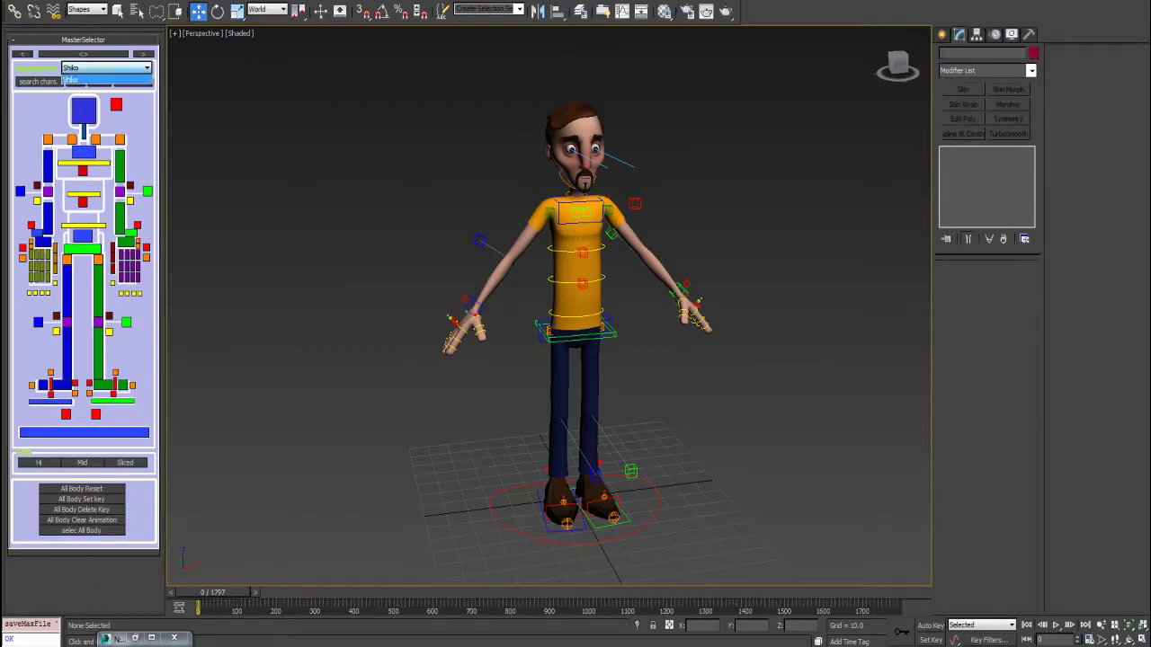
pyautogui.click(112, 70)
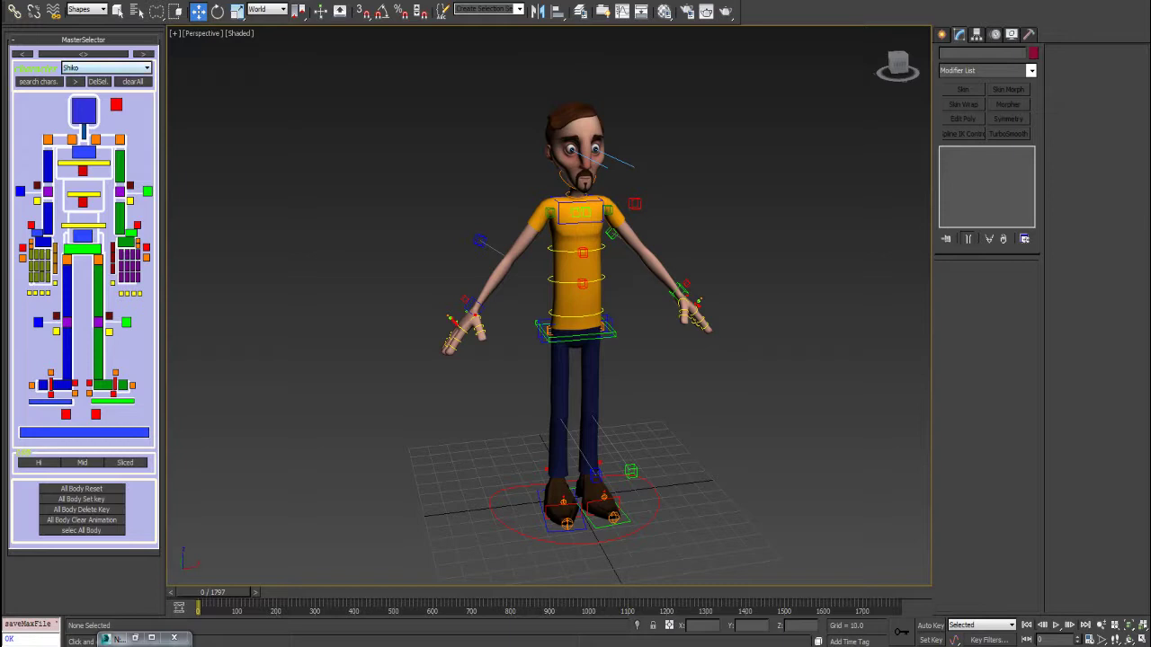
# Select the head, right clavicle and right upper-arm FK controls one after another to inspect their attributes, and clear the selection
pyautogui.moveTo(575, 324); pyautogui.dragTo(573, 312, button='middle')
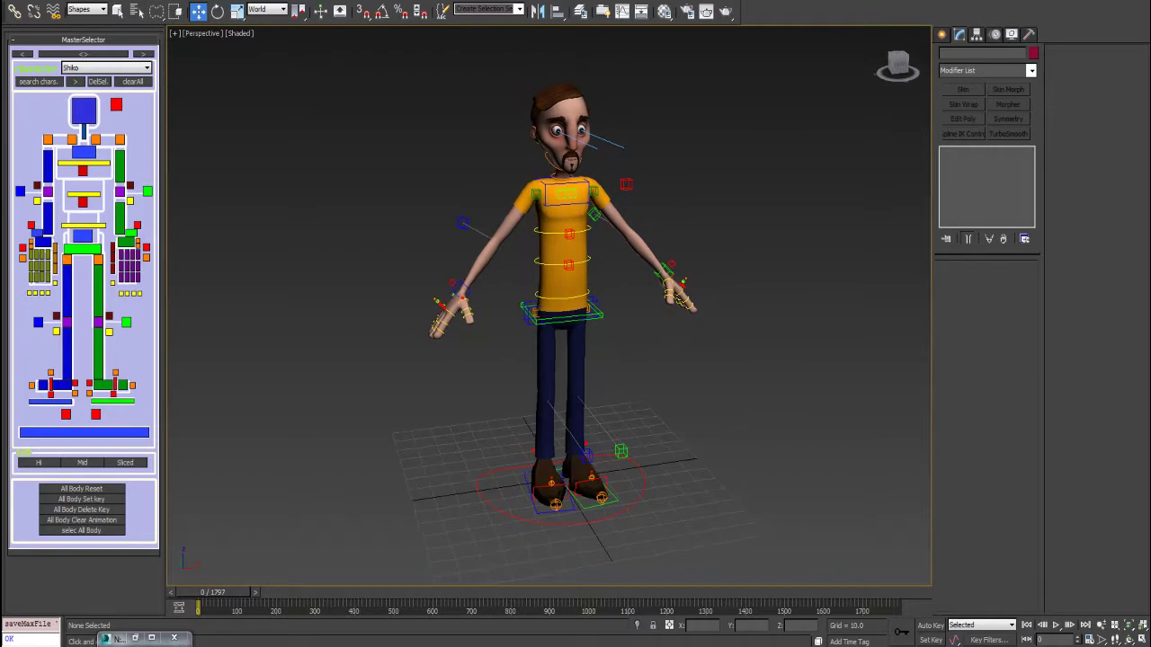
pyautogui.click(549, 161)
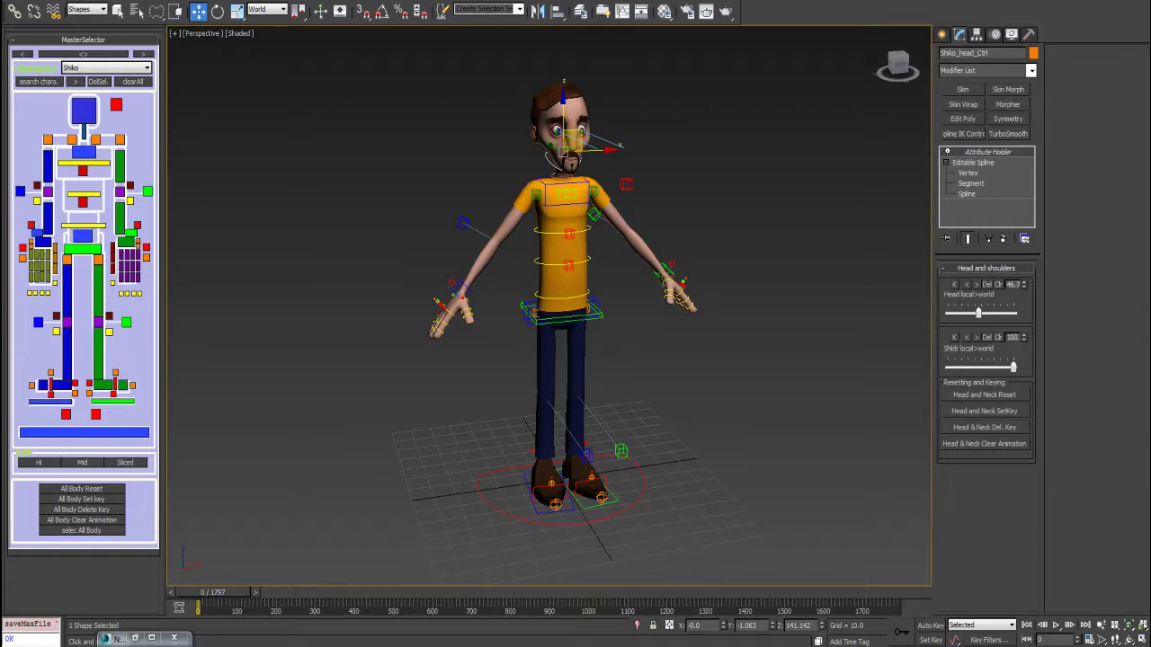
pyautogui.click(536, 193)
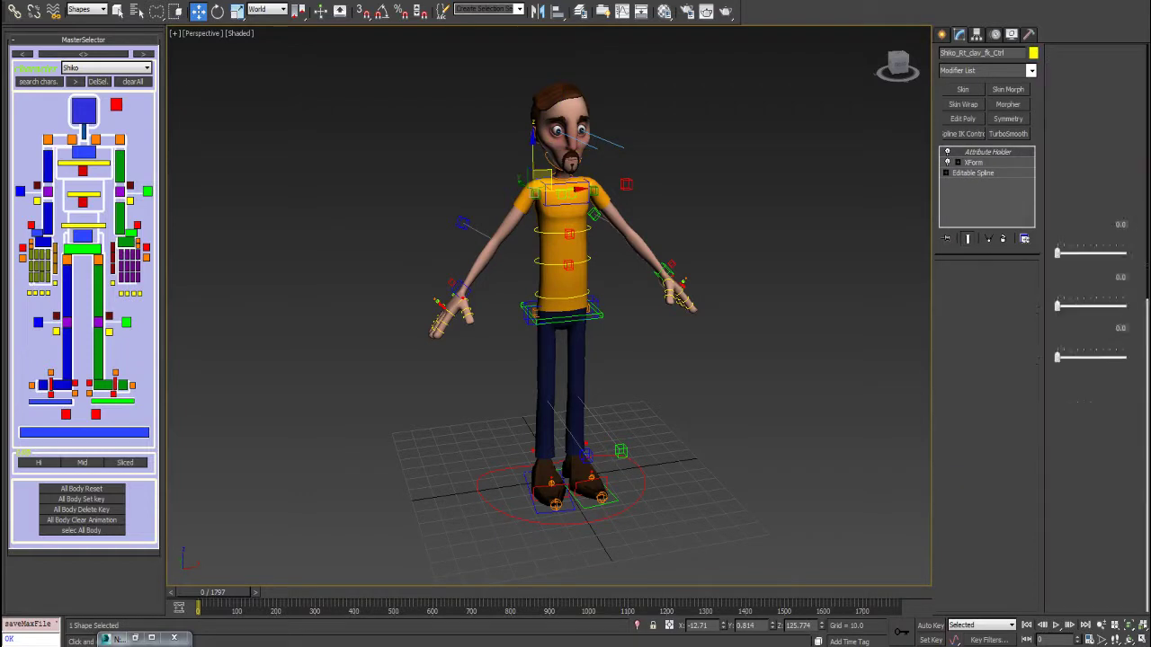
pyautogui.click(47, 168)
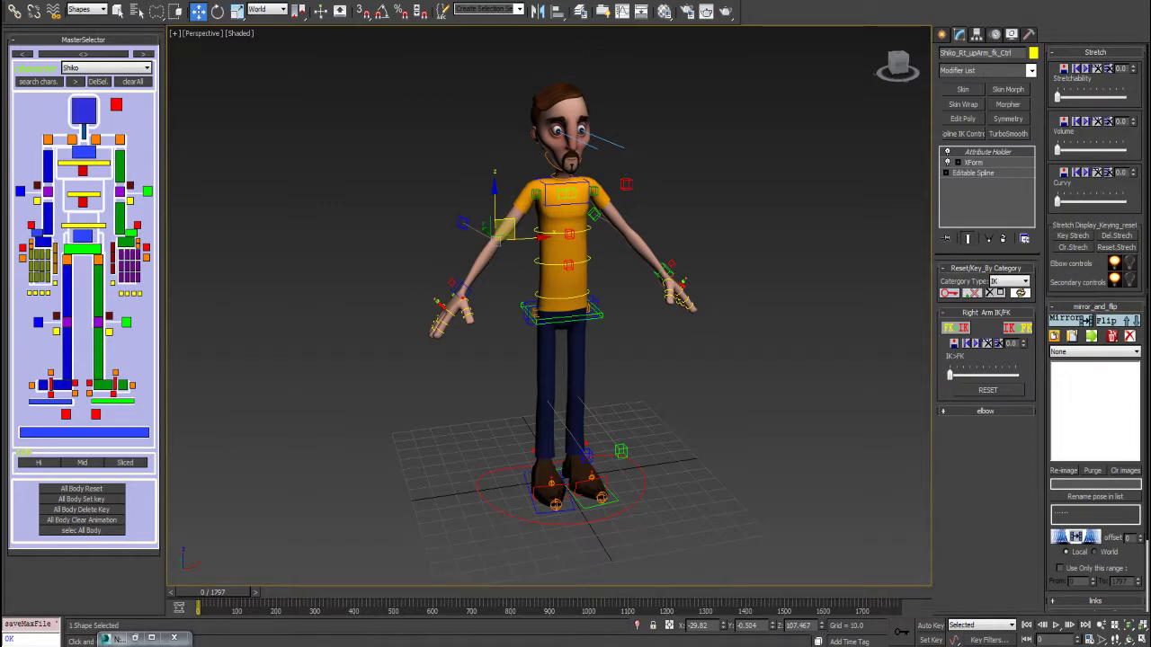
pyautogui.click(48, 167)
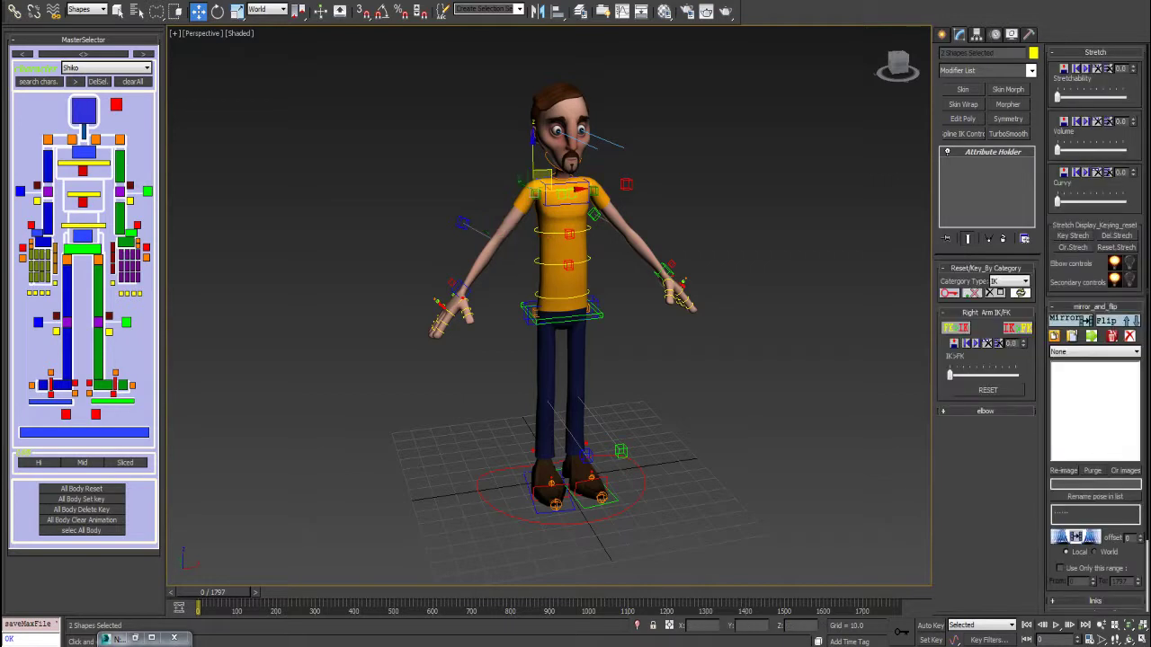
pyautogui.moveTo(359, 270); pyautogui.dragTo(365, 274, button='middle')
pyautogui.click(365, 273)
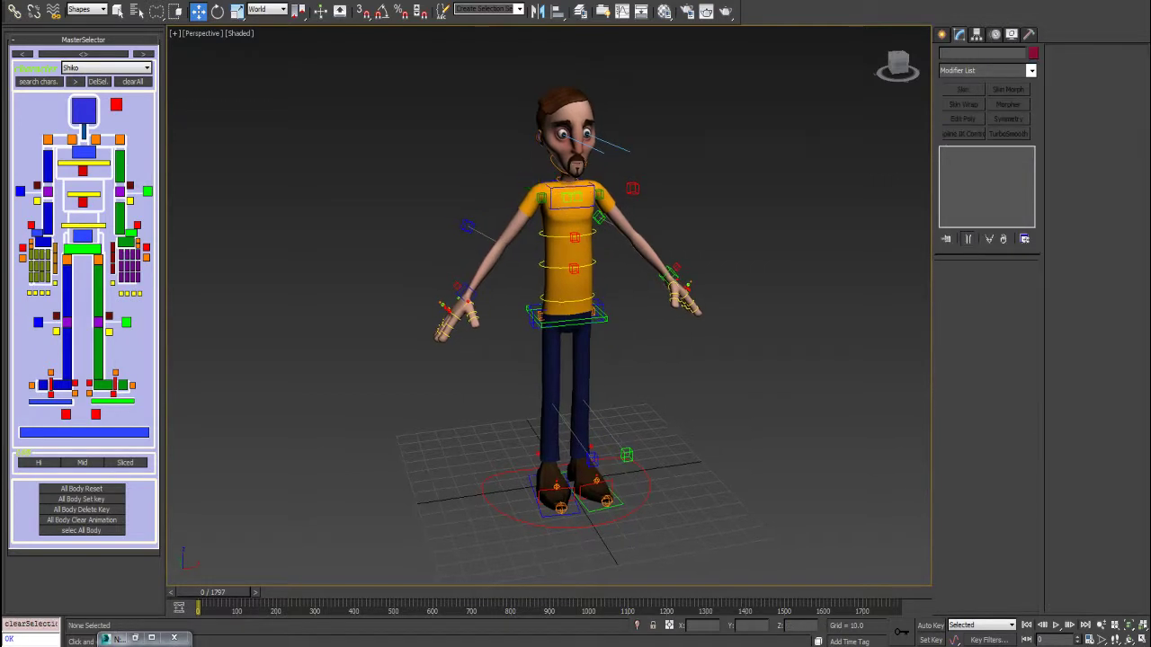
# Select both clavicle controls of the rig together and clear the selection
pyautogui.click(48, 167)
pyautogui.click(48, 167)
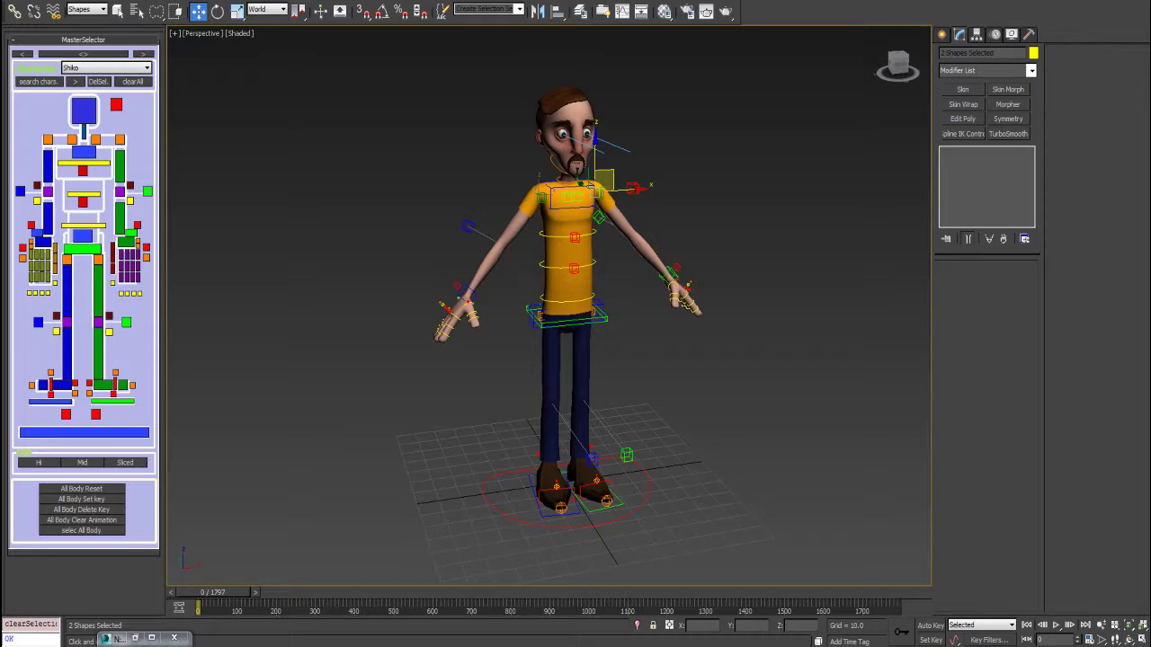
pyautogui.hotkey('ctrl', 'd')
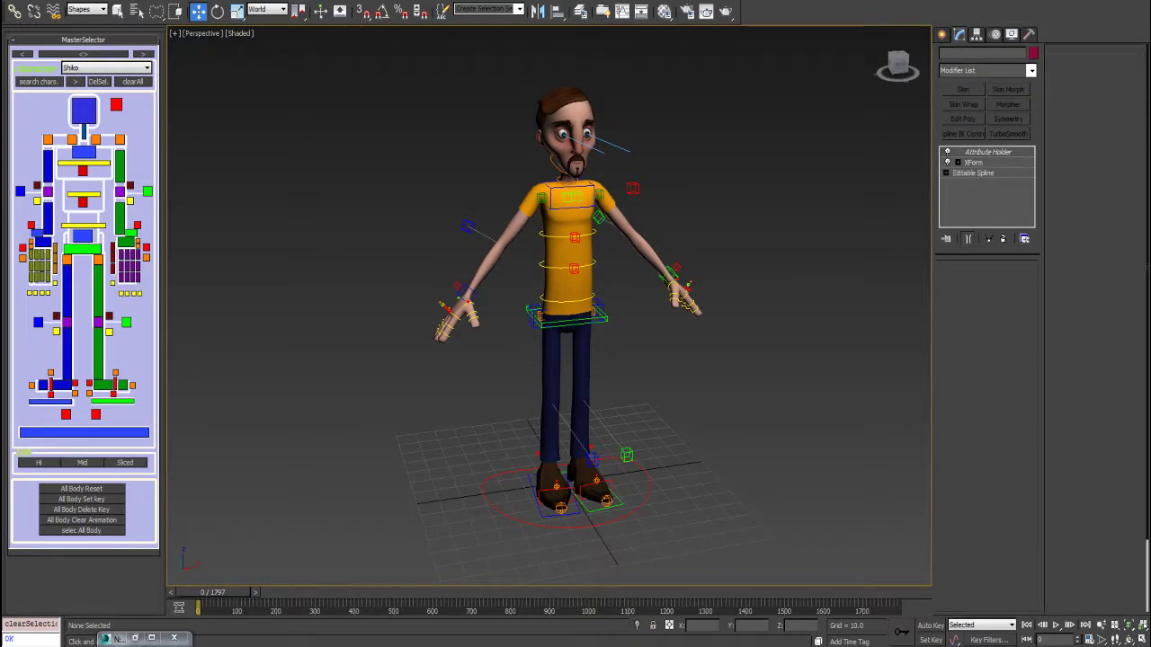
# Select the IK controls of both hands together and view the character from the front and the side
pyautogui.hotkey('ctrl', 'z')
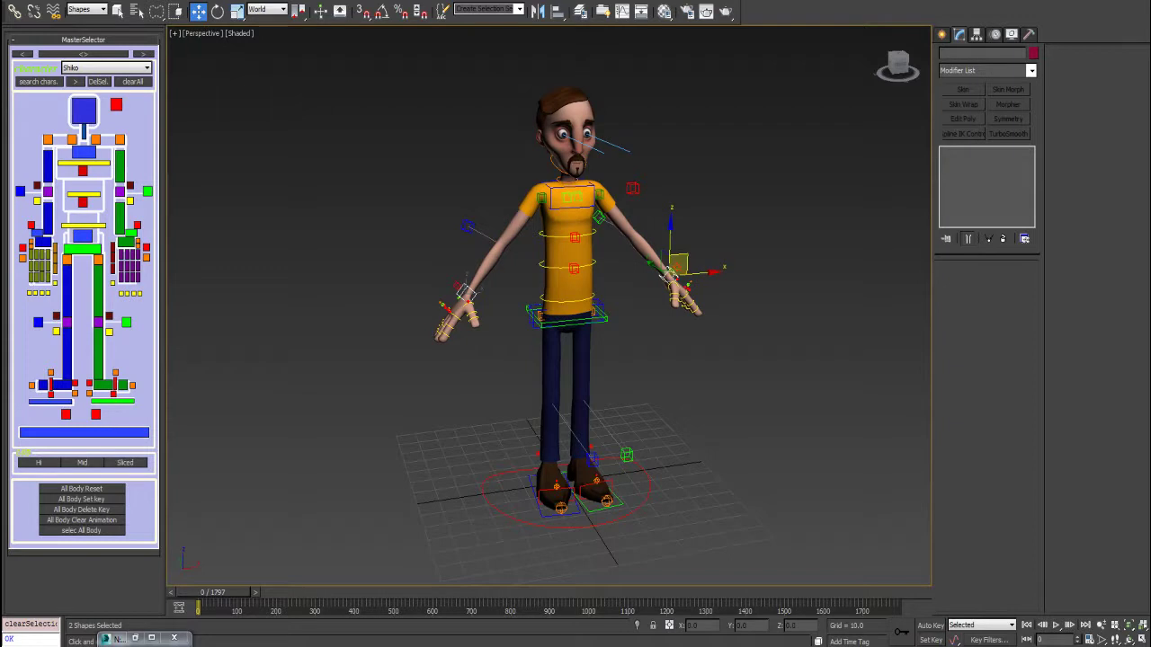
pyautogui.moveTo(670, 274)
pyautogui.mouseDown()
pyautogui.moveTo(670, 220)
pyautogui.moveTo(653, 276)
pyautogui.moveTo(669, 277)
pyautogui.mouseUp()
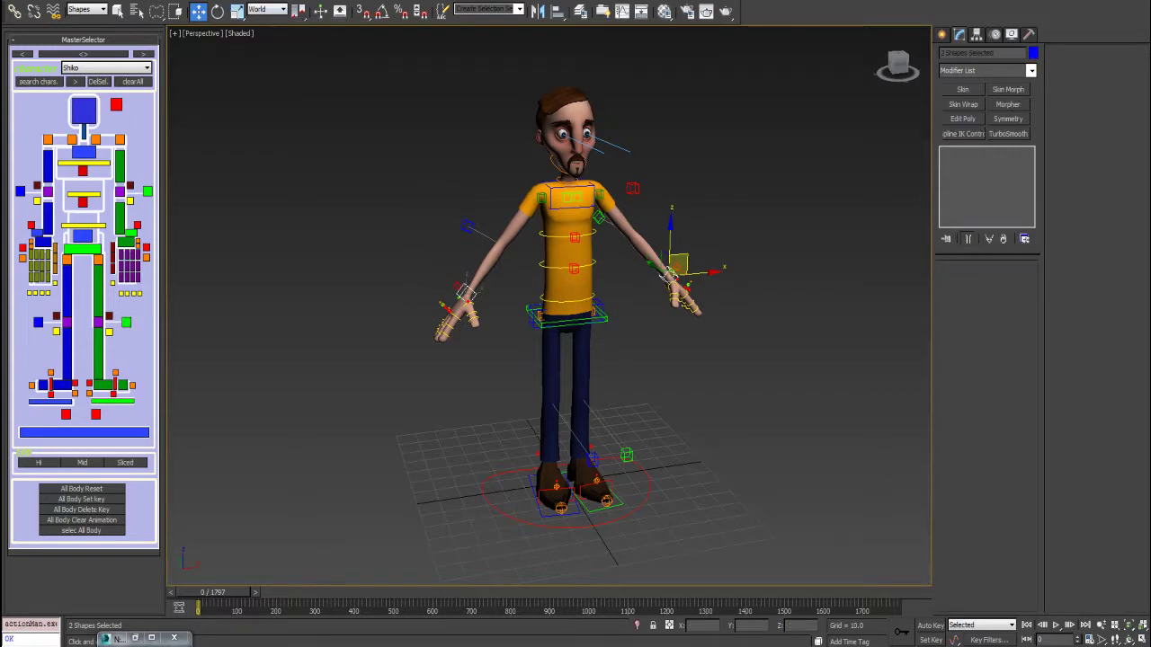
pyautogui.moveTo(669, 276)
pyautogui.keyDown('alt'); pyautogui.mouseDown(button='middle')
pyautogui.moveTo(653, 247)
pyautogui.moveTo(672, 263)
pyautogui.mouseUp(button='middle'); pyautogui.keyUp('alt')
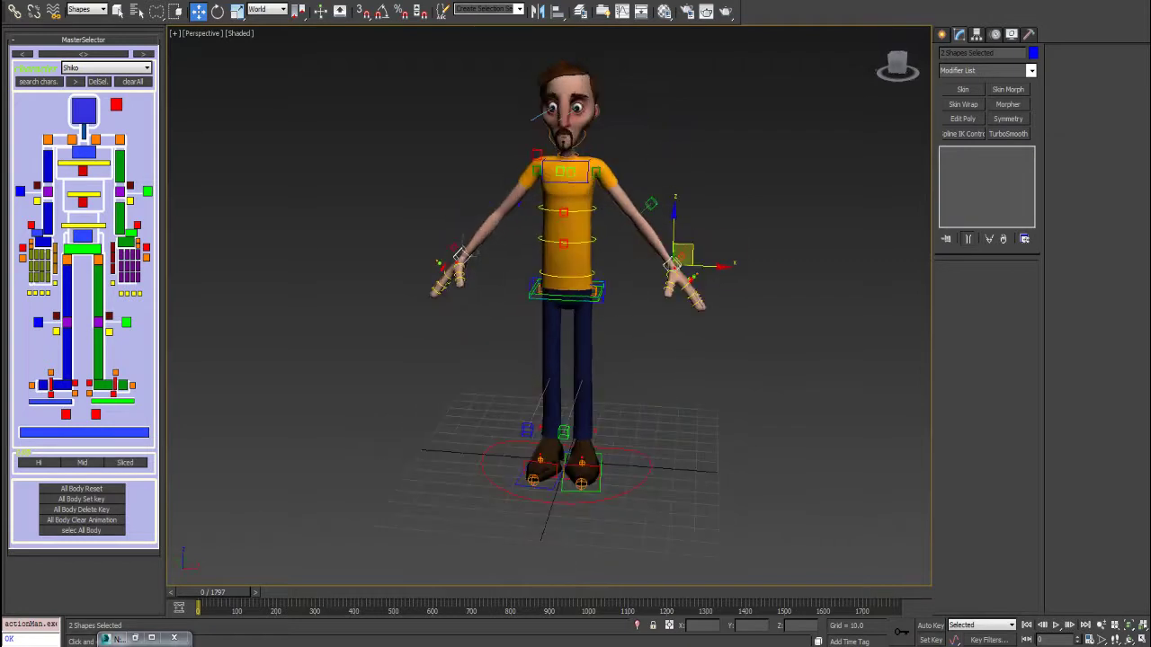
pyautogui.scroll(3, 532, 252)
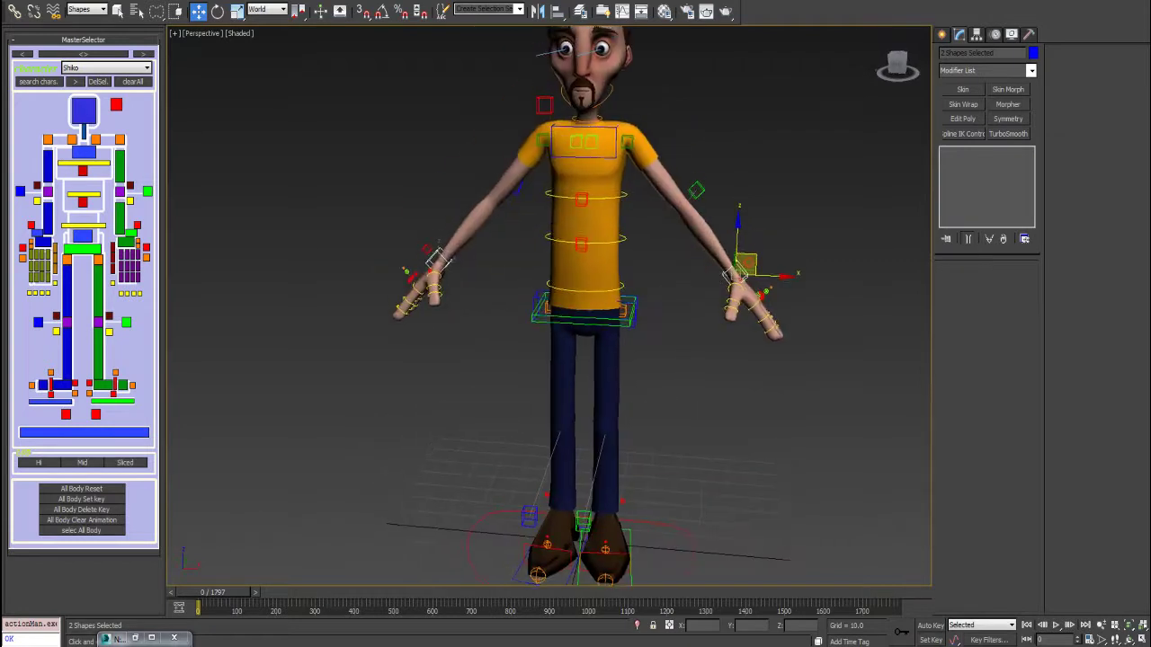
pyautogui.keyDown('alt'); pyautogui.moveTo(532, 251); pyautogui.dragTo(494, 338, button='middle'); pyautogui.keyUp('alt')
pyautogui.scroll(-3, 459, 354)
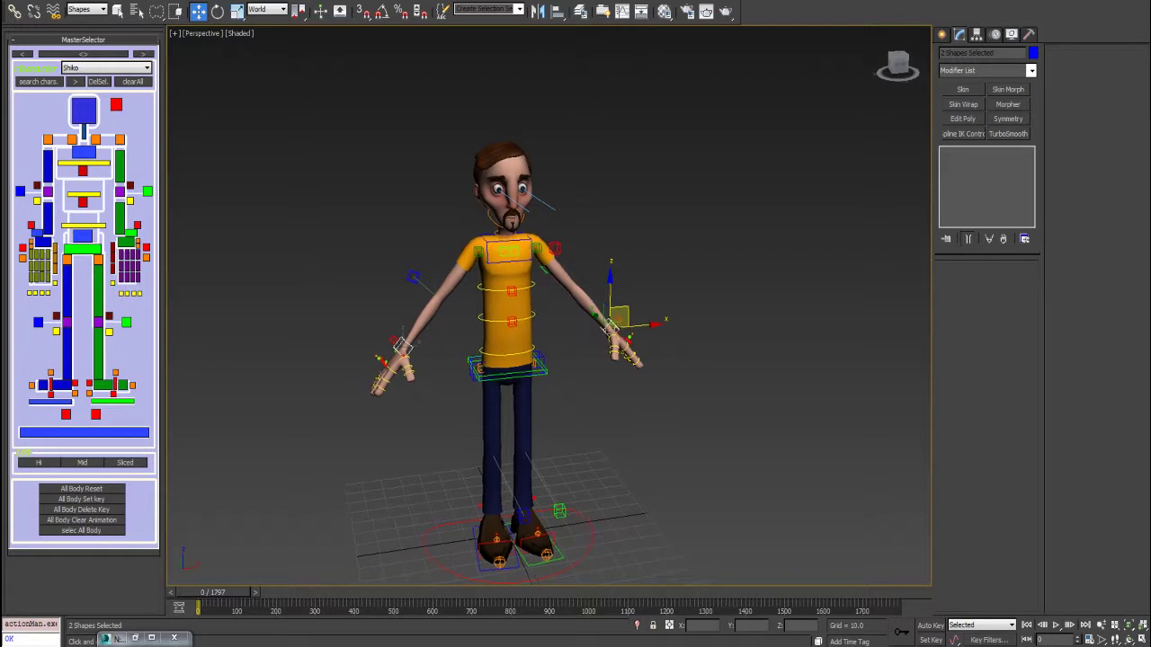
pyautogui.moveTo(495, 338); pyautogui.dragTo(511, 332, button='middle')
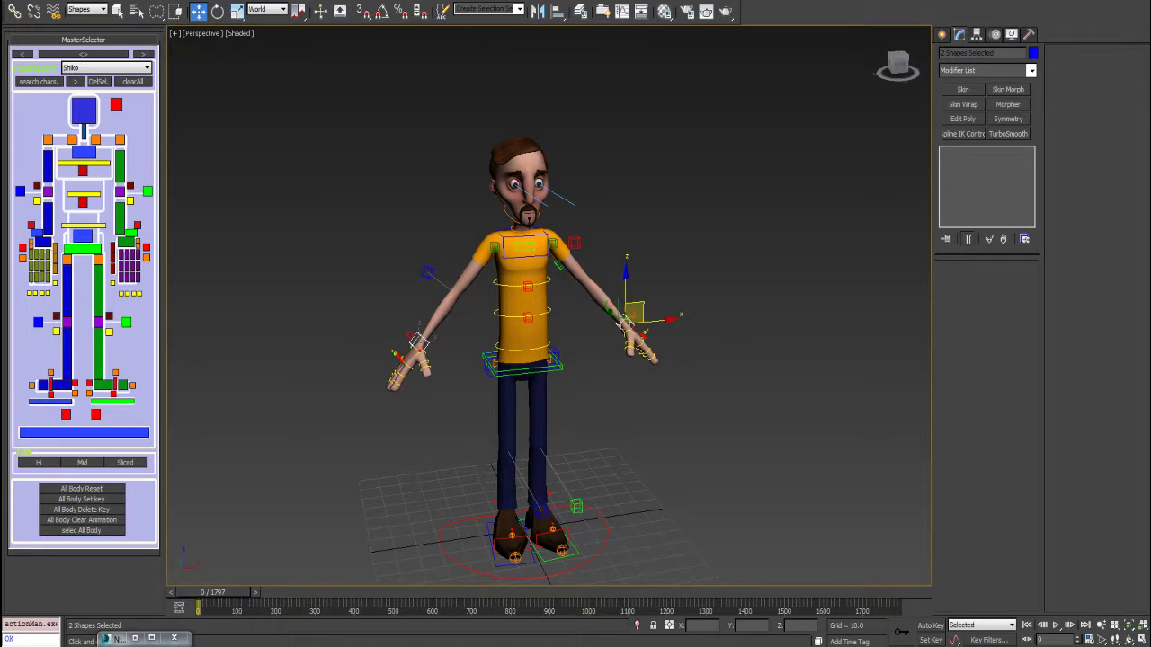
# Switch the character mesh through the Hi and Mid display resolutions to Sliced
pyautogui.click(38, 463)
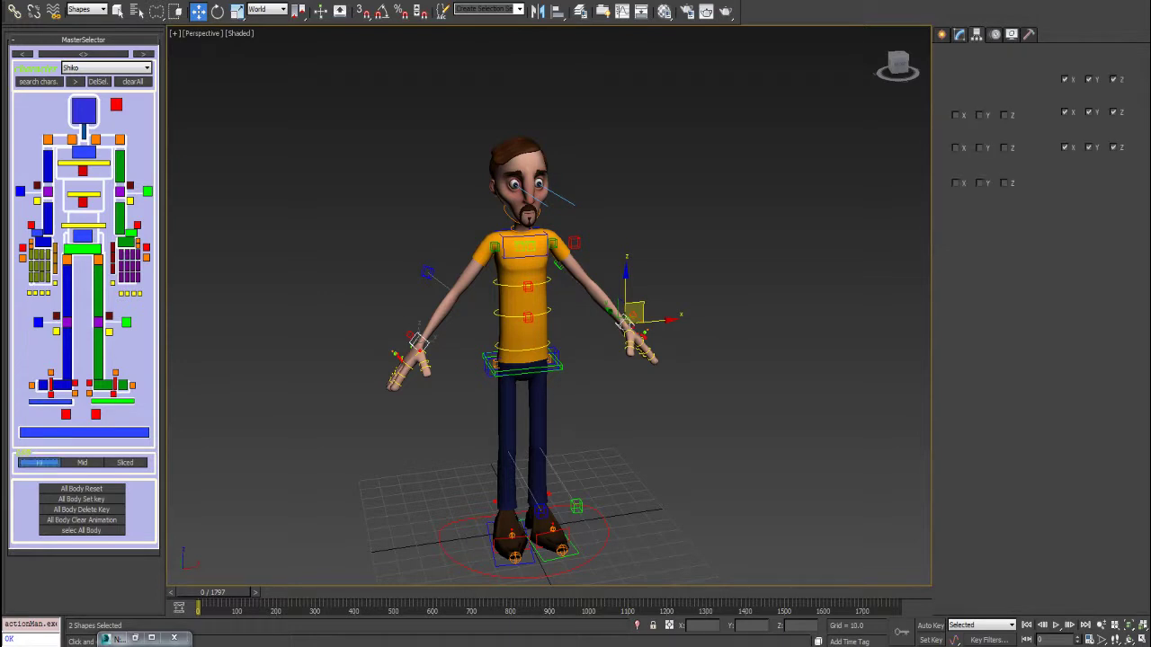
pyautogui.click(82, 463)
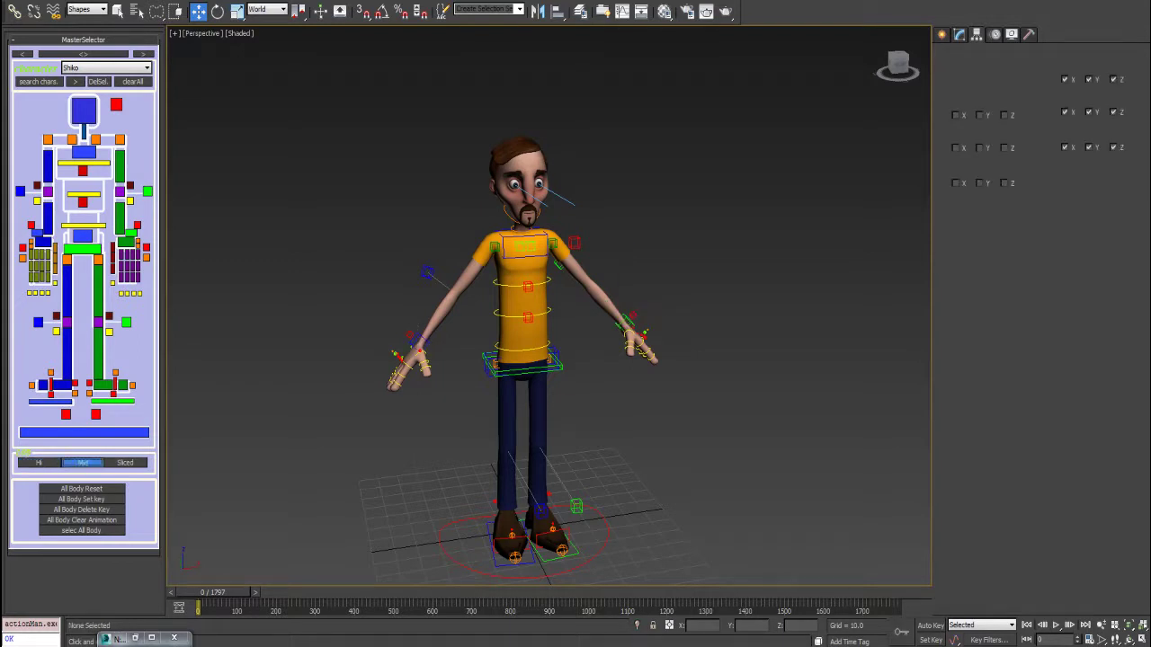
pyautogui.click(125, 463)
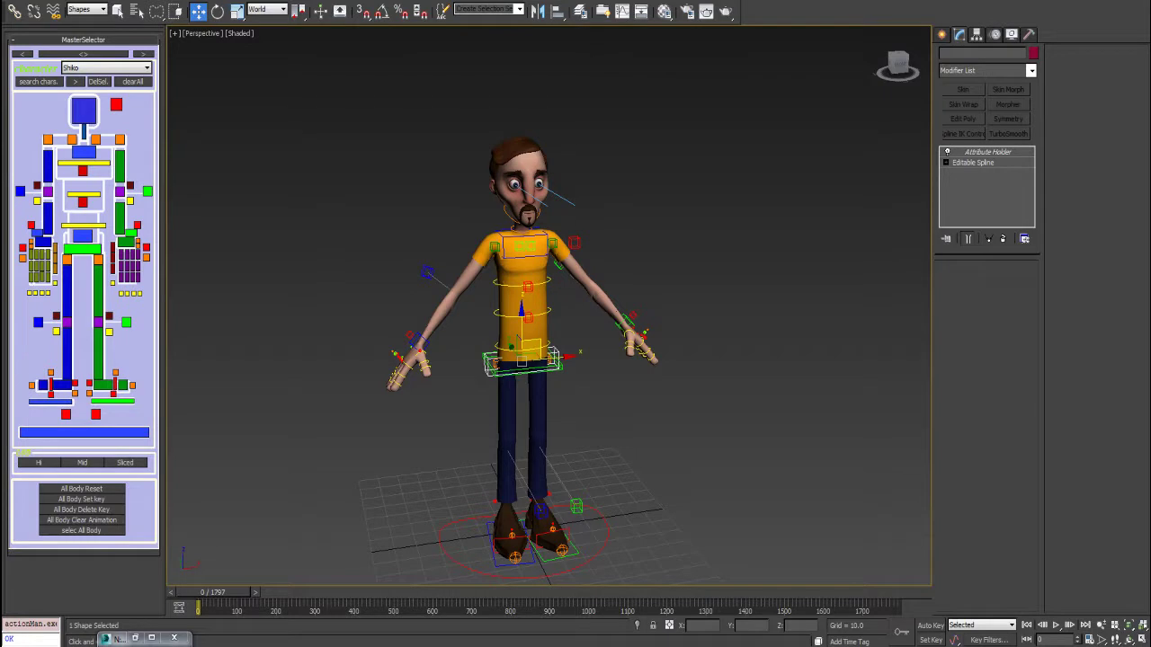
# Try moving the main hip control on the sliced mesh and undo the move
pyautogui.moveTo(550, 357)
pyautogui.mouseDown()
pyautogui.moveTo(537, 380)
pyautogui.moveTo(528, 373)
pyautogui.moveTo(543, 355)
pyautogui.mouseUp()
pyautogui.hotkey('ctrl', 'z')
pyautogui.click(554, 365)
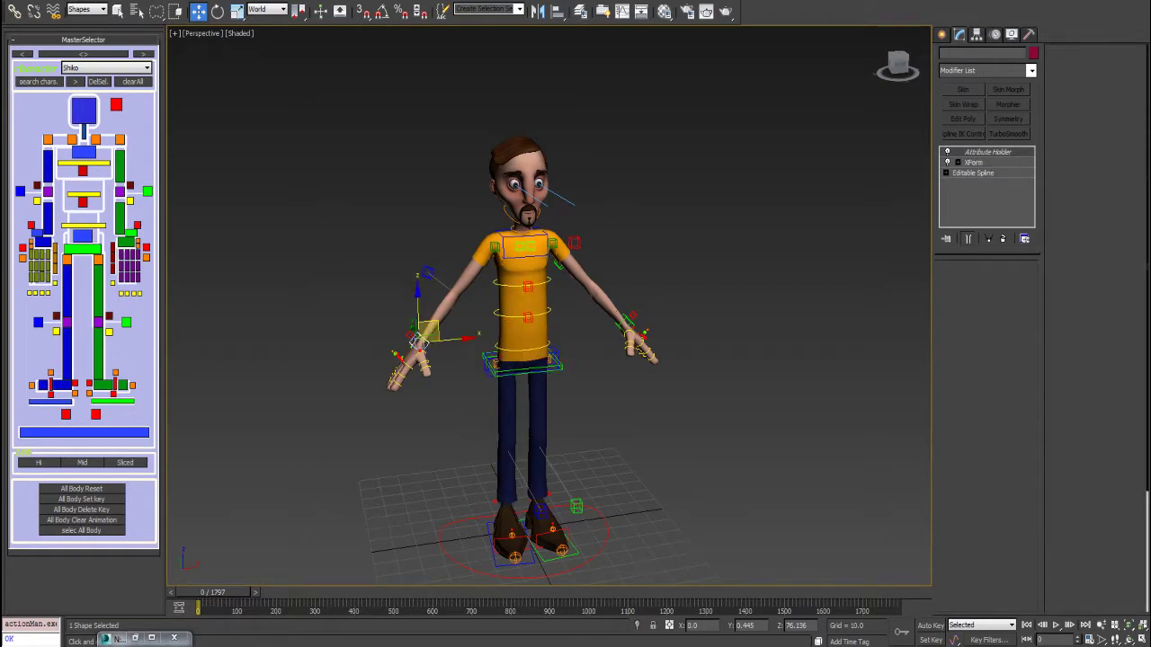
# Test the right arm by raising its IK control toward the chest, inspect the elbow bend, and return the control to its original position
pyautogui.click(414, 340)
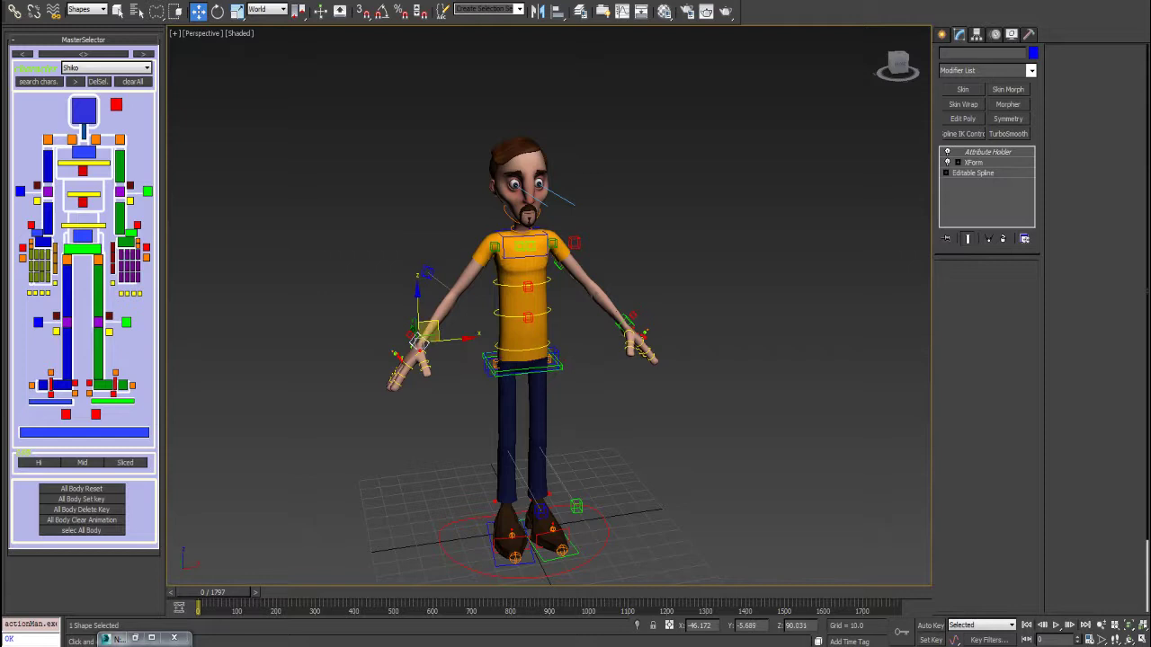
pyautogui.moveTo(416, 343); pyautogui.dragTo(442, 299)
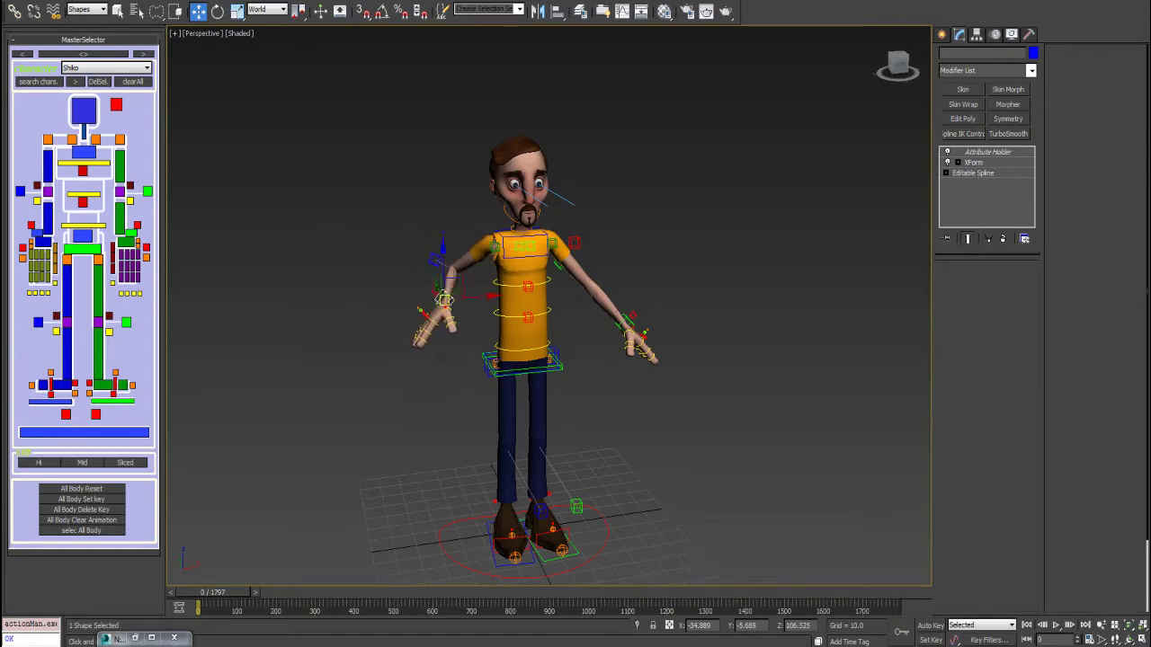
pyautogui.keyDown('alt'); pyautogui.moveTo(459, 287); pyautogui.dragTo(584, 289, button='middle'); pyautogui.keyUp('alt')
pyautogui.keyDown('alt'); pyautogui.moveTo(504, 452); pyautogui.dragTo(541, 314, button='middle'); pyautogui.keyUp('alt')
pyautogui.scroll(3, 446, 302)
pyautogui.scroll(3, 541, 297)
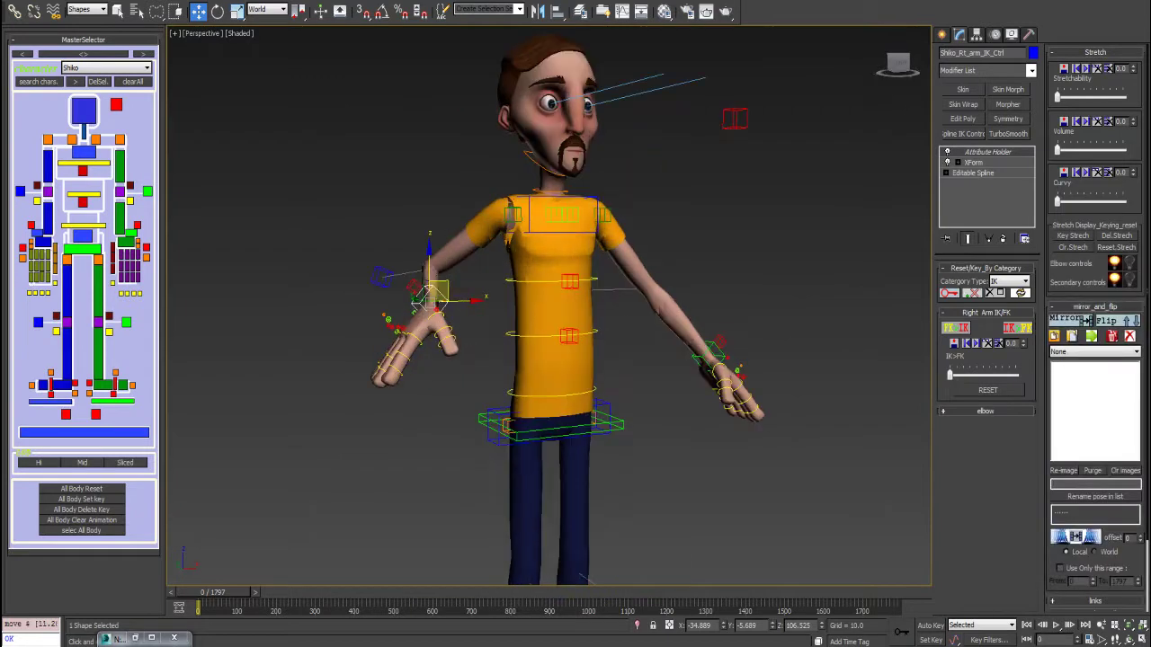
pyautogui.moveTo(434, 295); pyautogui.dragTo(388, 376)
pyautogui.scroll(-4, 500, 183)
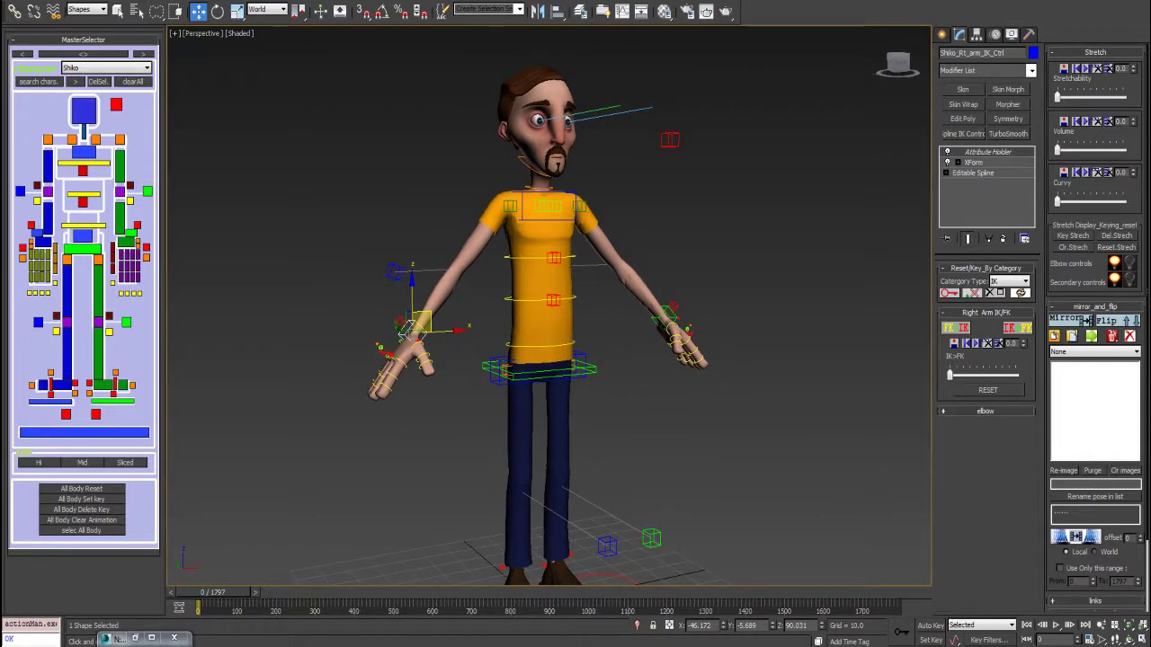
# Select all rig controls to view them on the whole body, clear the selection, and pick the main hip control
pyautogui.click(976, 34)
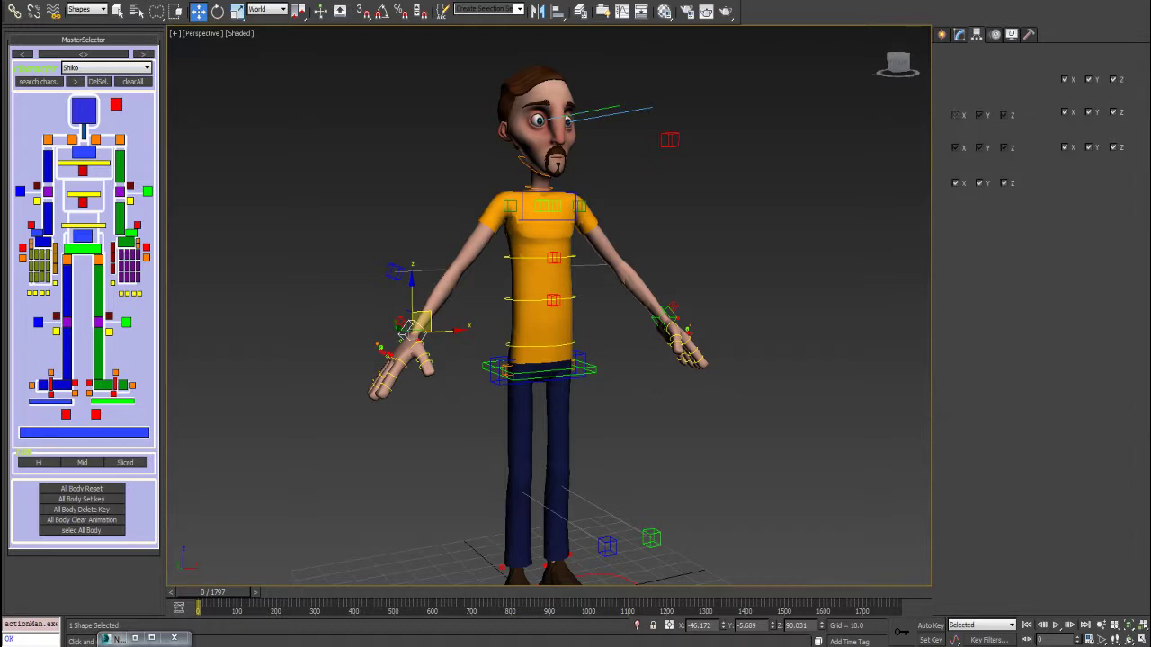
pyautogui.hotkey('ctrl', 'a')
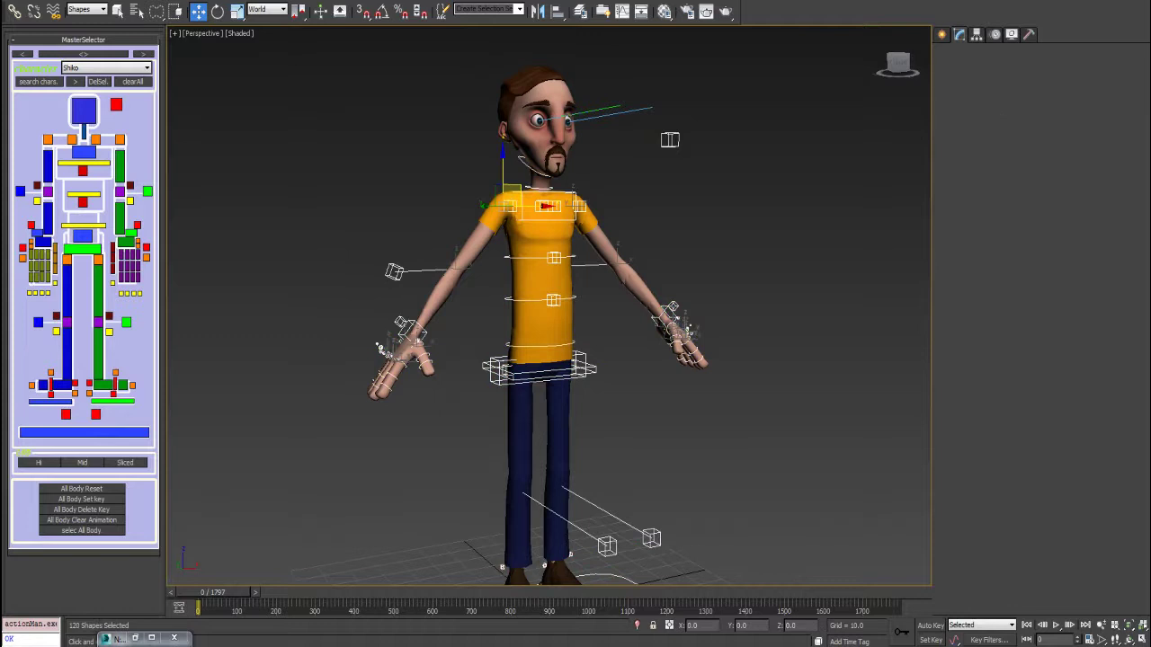
pyautogui.moveTo(629, 323); pyautogui.dragTo(624, 237, button='middle')
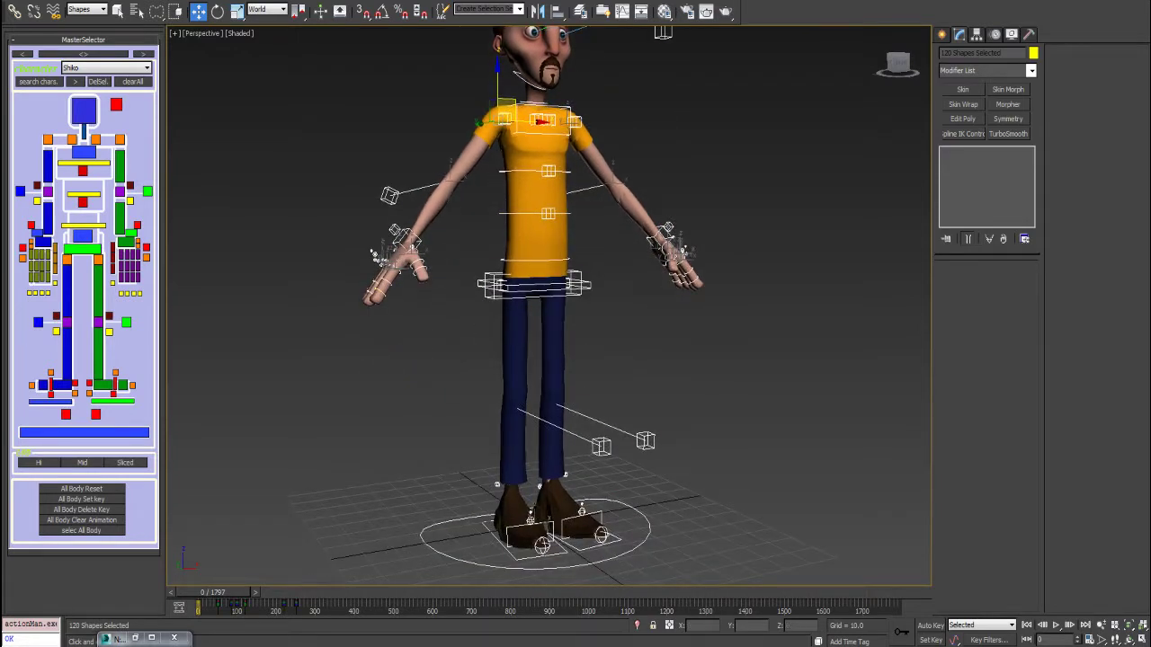
pyautogui.hotkey('ctrl', 'd')
pyautogui.click(536, 288)
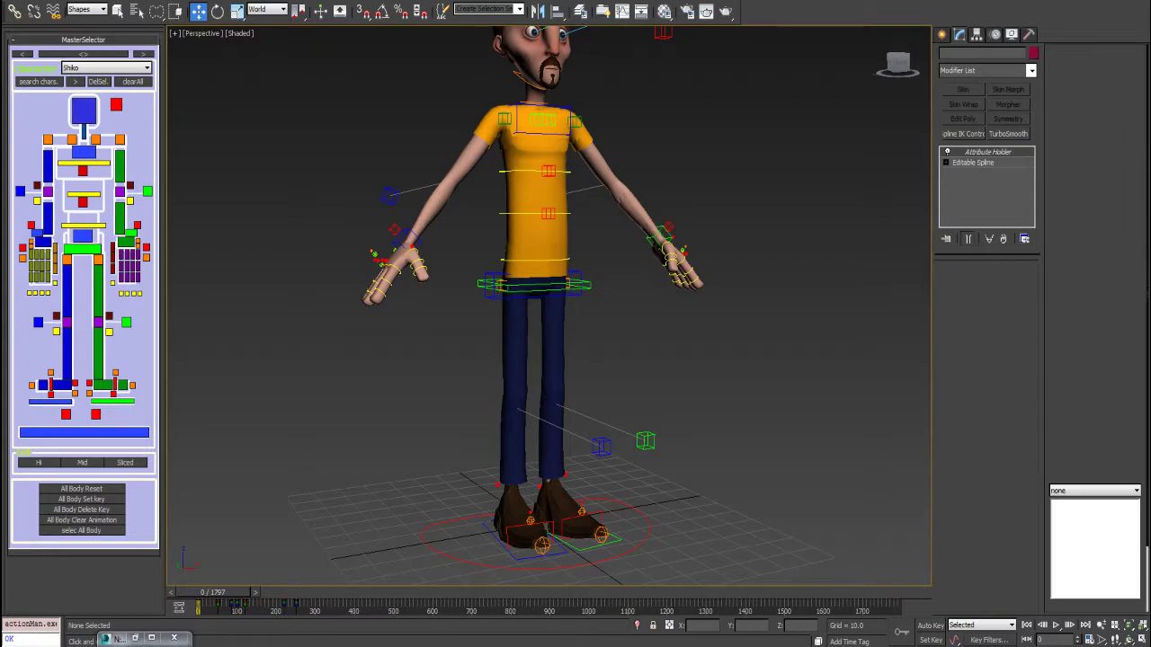
# Select the right arm IK control, collapse its mirror_and_flip section, and examine the Clear All Animation option under Reset/Key_All
pyautogui.keyDown('alt'); pyautogui.moveTo(540, 297); pyautogui.dragTo(559, 310, button='middle'); pyautogui.keyUp('alt')
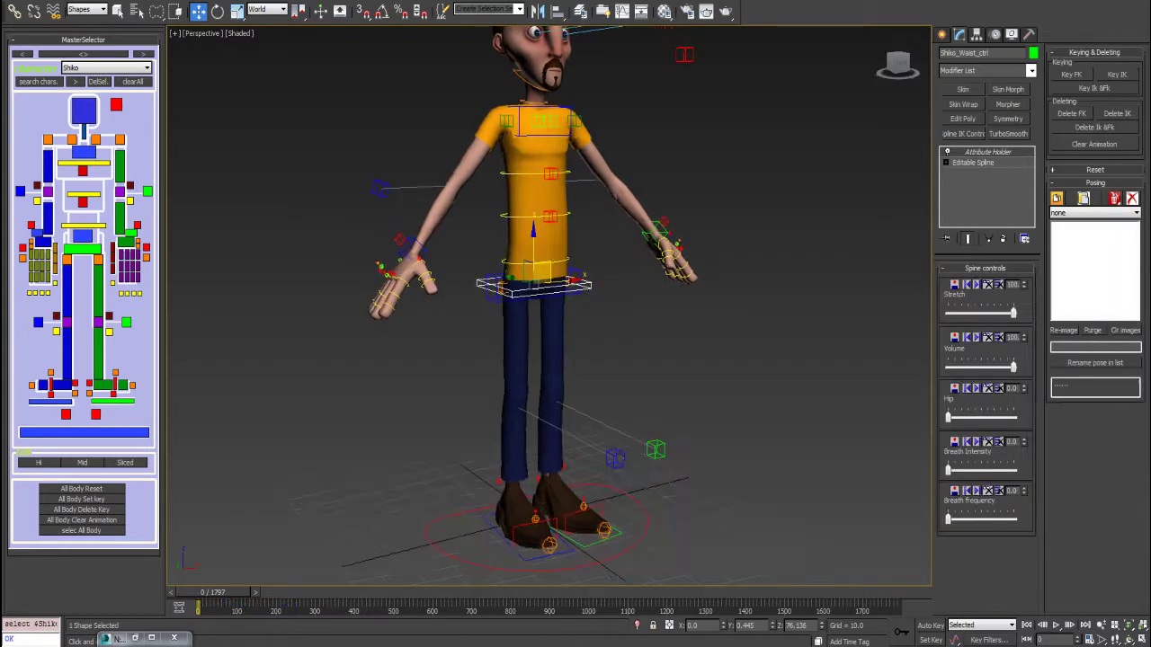
pyautogui.click(411, 247)
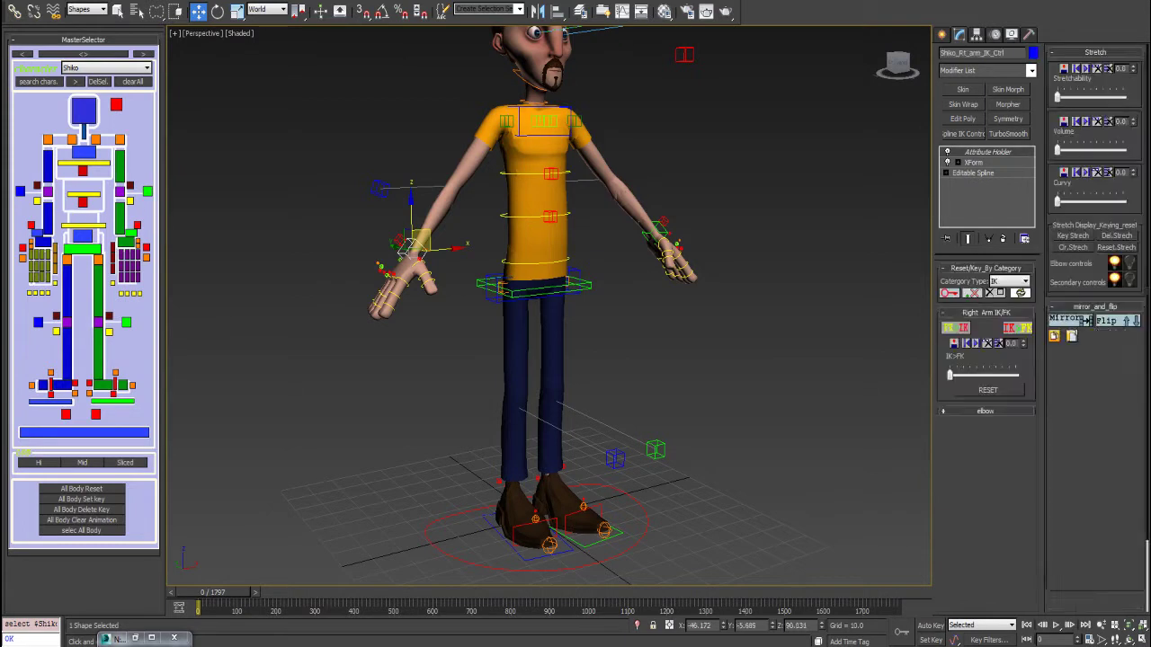
pyautogui.click(1092, 306)
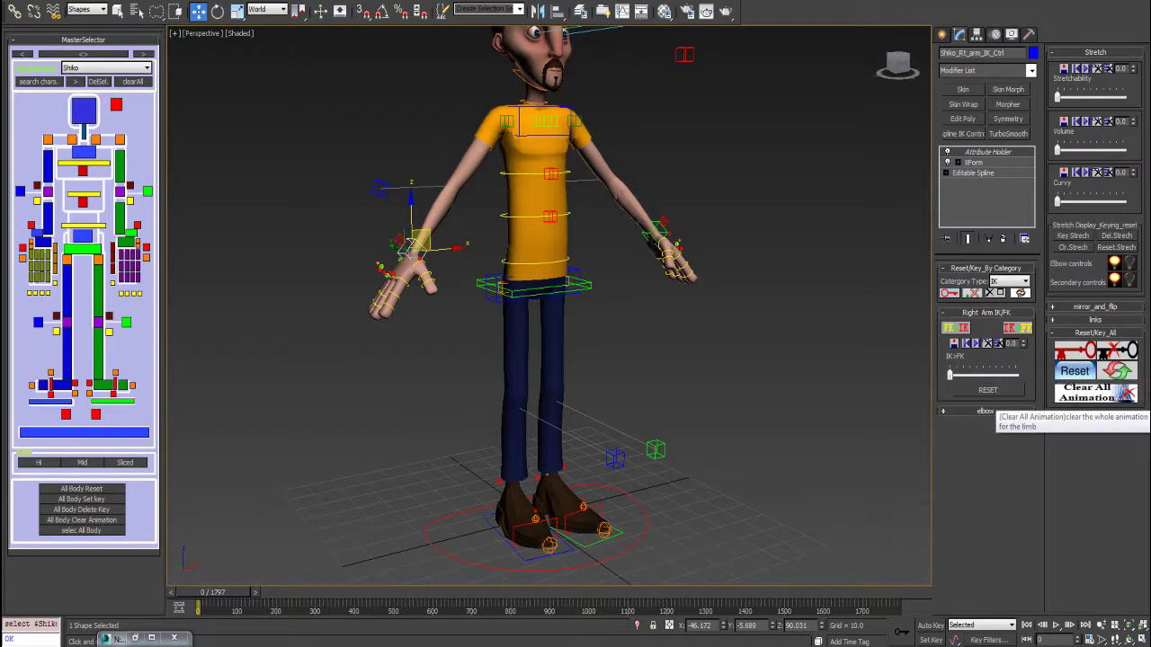
pyautogui.click(1092, 393)
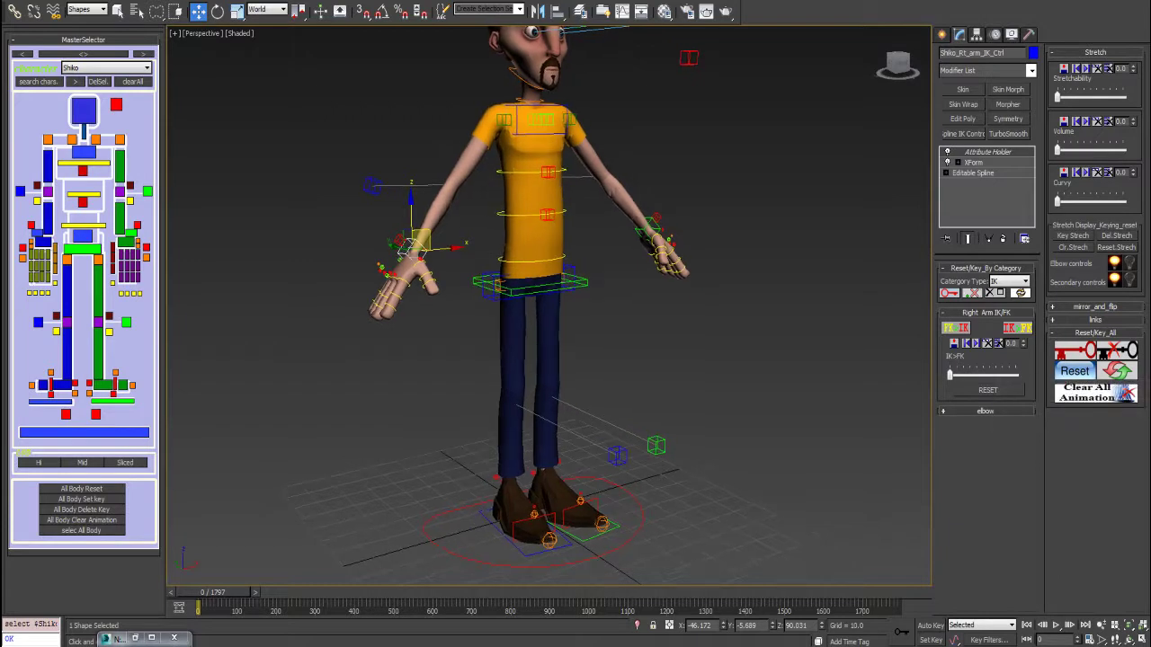
pyautogui.moveTo(549, 297); pyautogui.dragTo(548, 316, button='middle')
# Select the main hip control and move the character's body forward and slightly down, keeping the feet planted
pyautogui.click(549, 309)
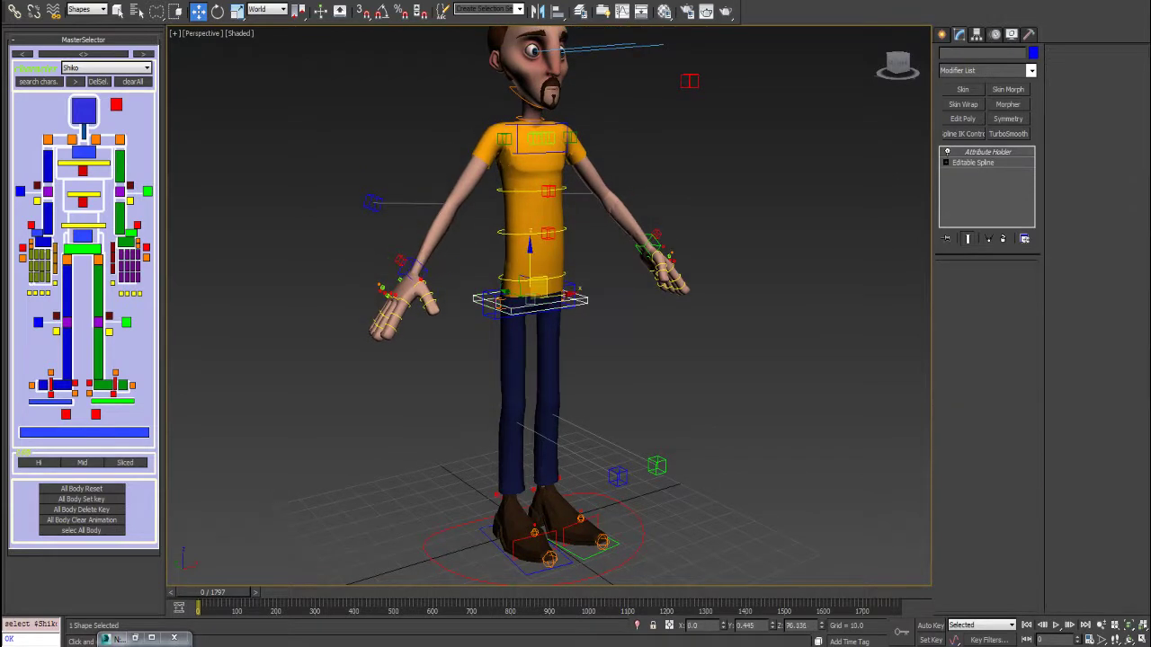
pyautogui.moveTo(524, 289); pyautogui.dragTo(619, 326)
pyautogui.moveTo(618, 327); pyautogui.dragTo(605, 291, button='middle')
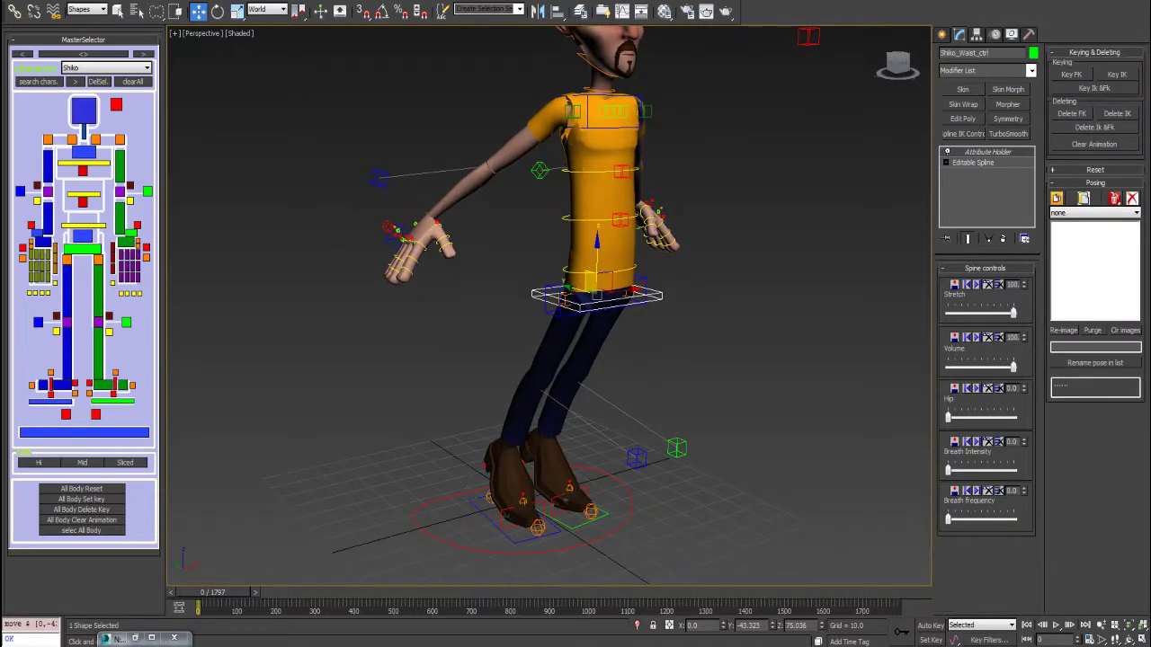
# Pose a stride by moving the right leg IK control well forward and the left foot control a smaller distance forward
pyautogui.click(496, 526)
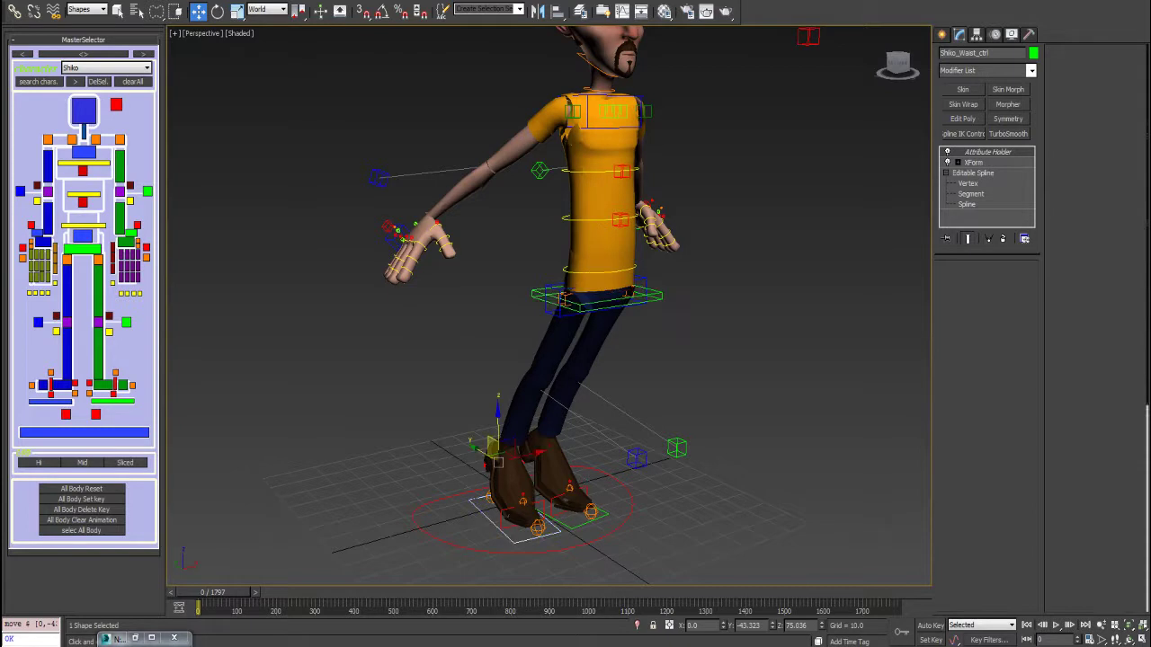
pyautogui.moveTo(493, 447); pyautogui.dragTo(608, 531)
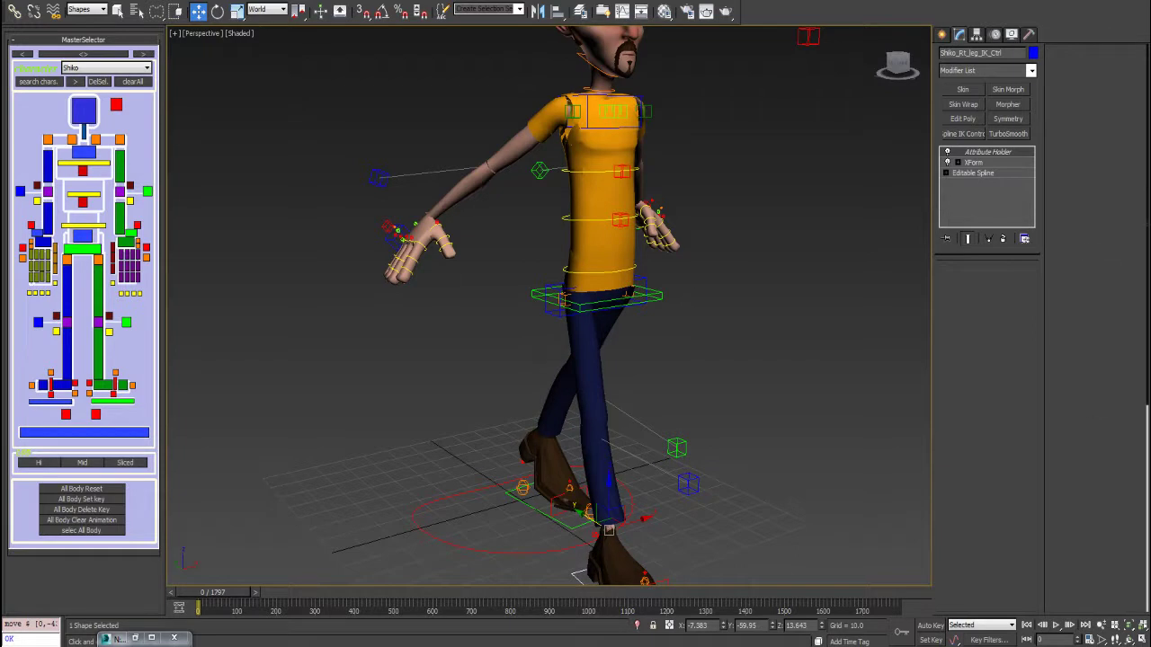
pyautogui.click(544, 513)
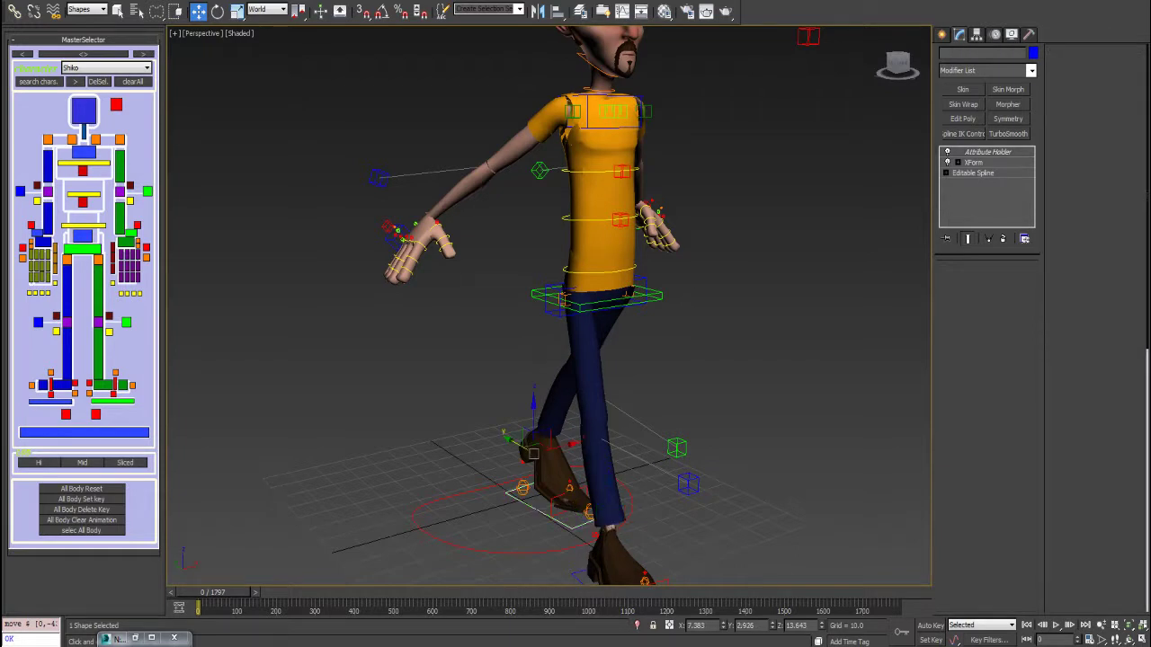
pyautogui.hotkey('ctrl', 'z')
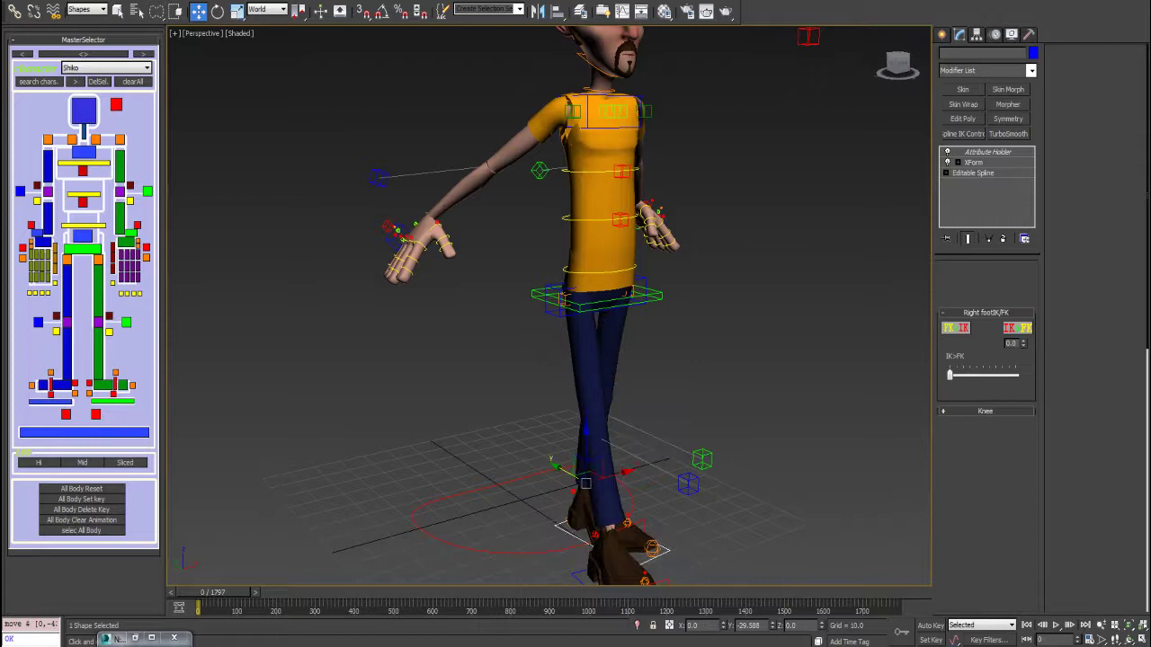
pyautogui.moveTo(567, 473); pyautogui.dragTo(556, 466)
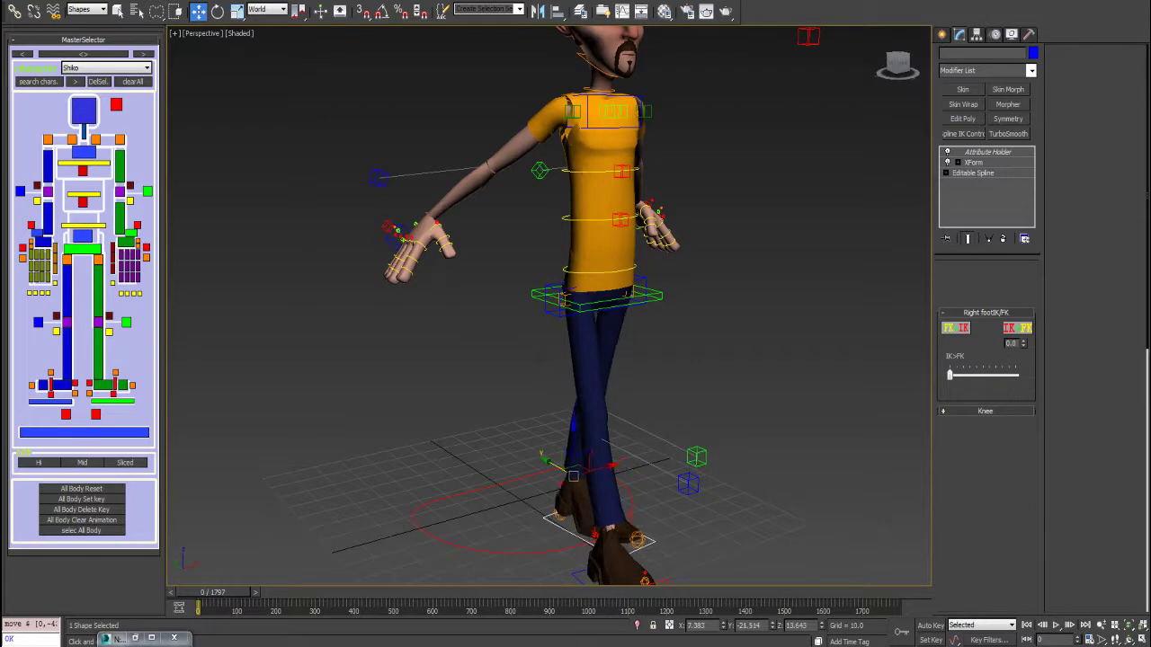
pyautogui.keyDown('alt'); pyautogui.moveTo(556, 466); pyautogui.dragTo(377, 464, button='middle'); pyautogui.keyUp('alt')
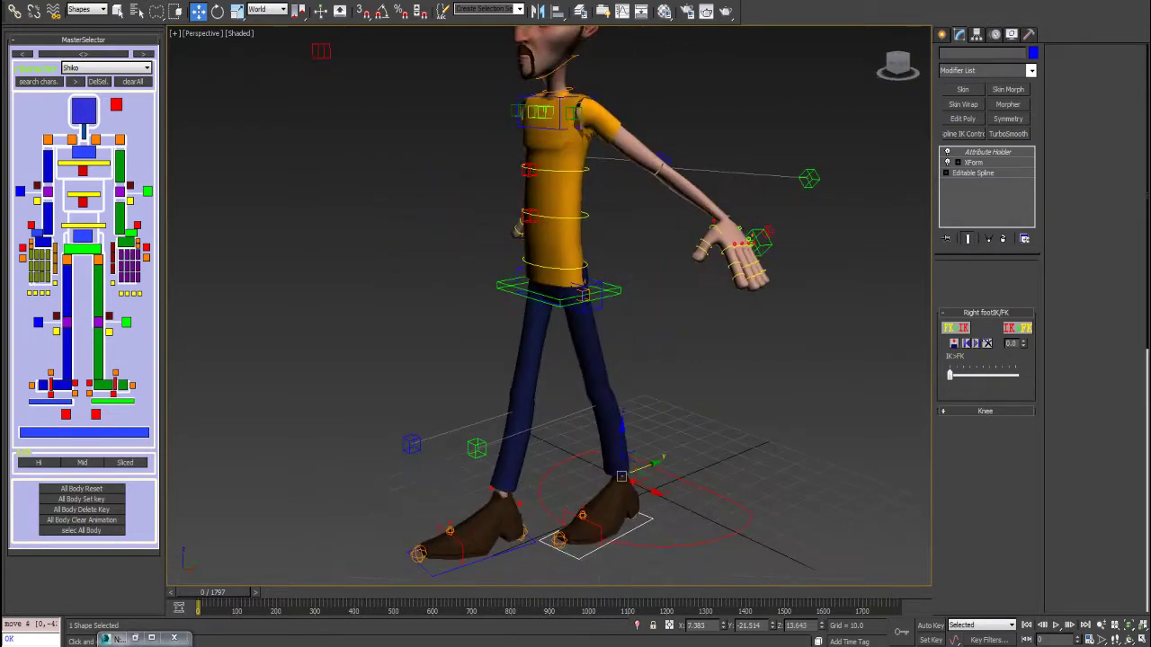
# Shift the main hip control further forward and lower so the knees bend over the stride
pyautogui.click(615, 290)
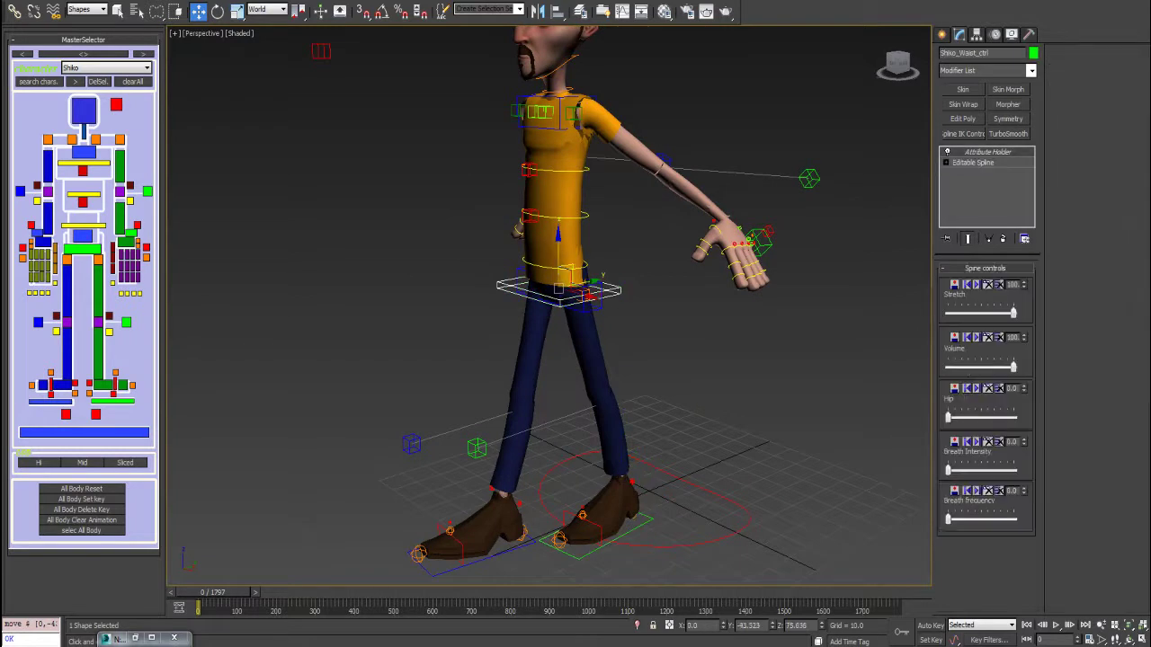
pyautogui.moveTo(569, 273); pyautogui.dragTo(538, 297)
pyautogui.keyDown('alt'); pyautogui.moveTo(540, 298); pyautogui.dragTo(726, 308, button='middle'); pyautogui.keyUp('alt')
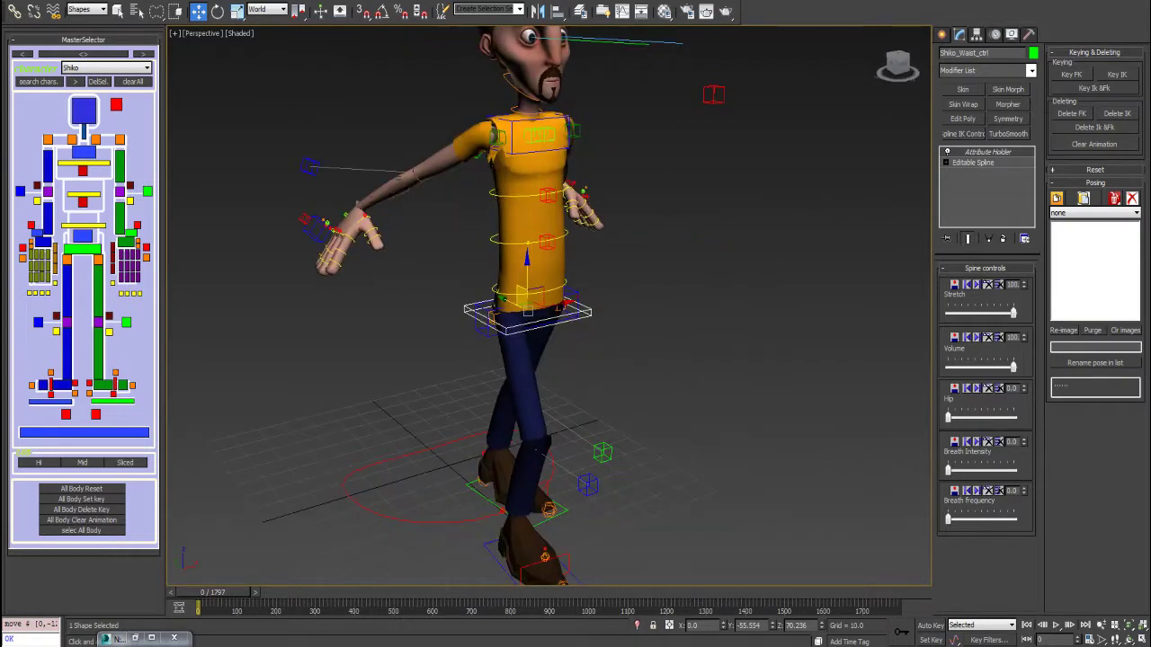
# Bring the trailing right hand forward beside the body by moving the right arm IK control
pyautogui.click(313, 230)
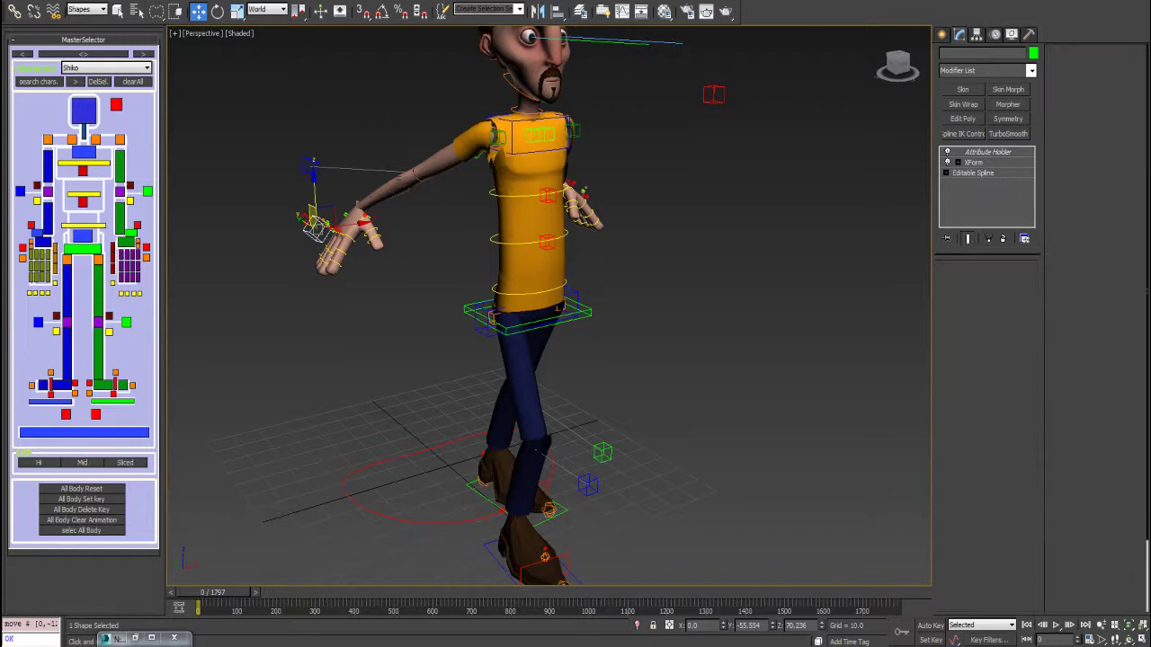
pyautogui.keyDown('alt'); pyautogui.moveTo(315, 230); pyautogui.dragTo(356, 218, button='middle'); pyautogui.keyUp('alt')
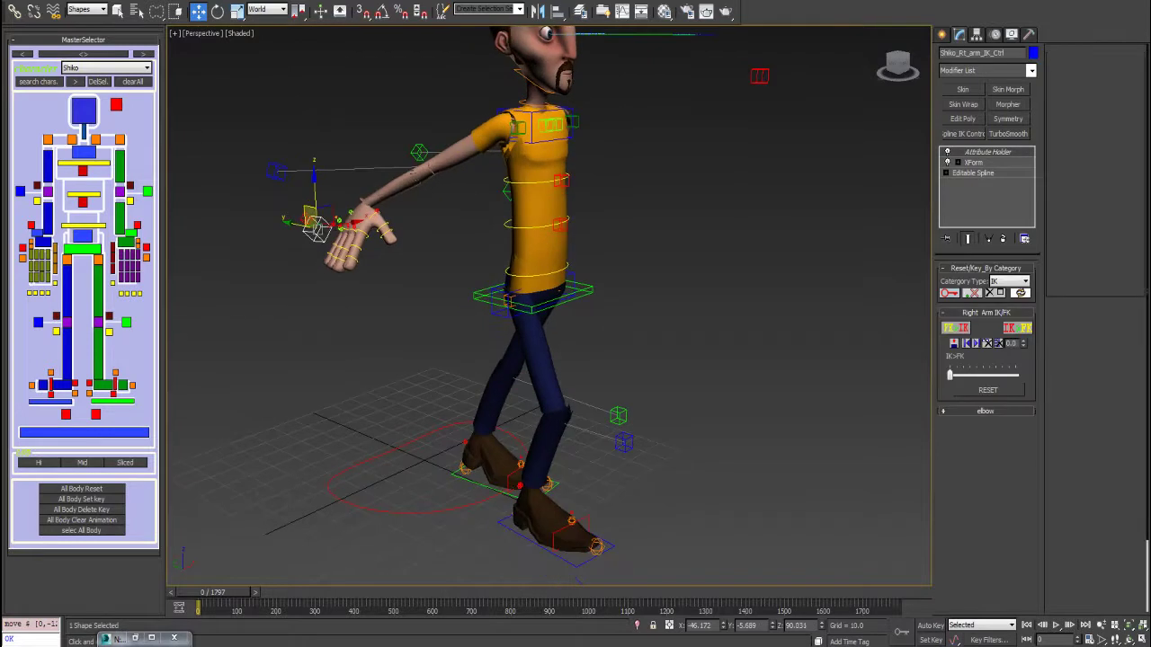
pyautogui.moveTo(310, 215); pyautogui.dragTo(484, 239)
pyautogui.keyDown('alt'); pyautogui.moveTo(481, 199); pyautogui.dragTo(390, 185, button='middle'); pyautogui.keyUp('alt')
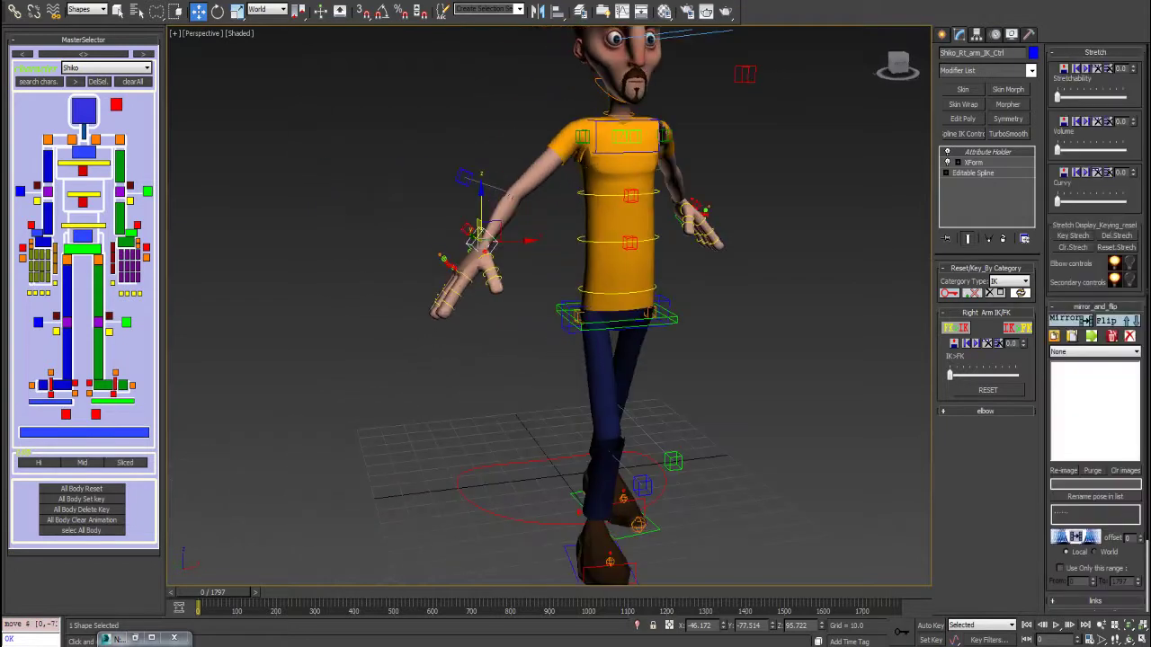
# Return the right arm to its default position, and restore its forward pose with the Reset/Key_All reset-state command
pyautogui.click(1095, 307)
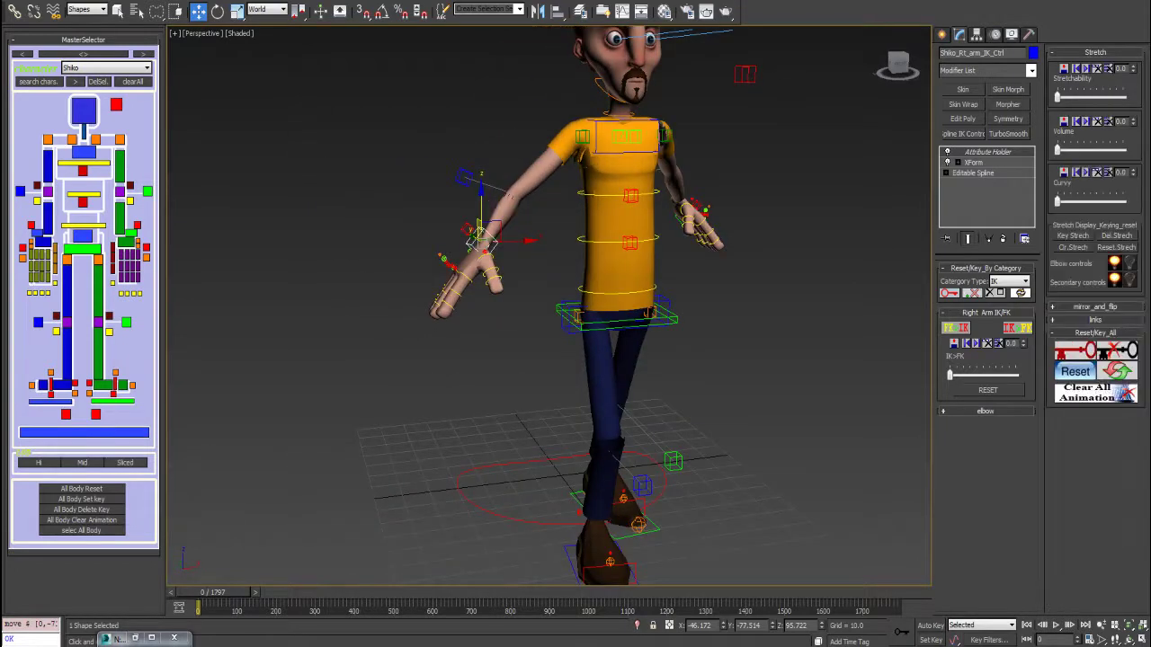
pyautogui.hotkey('ctrl', 'z')
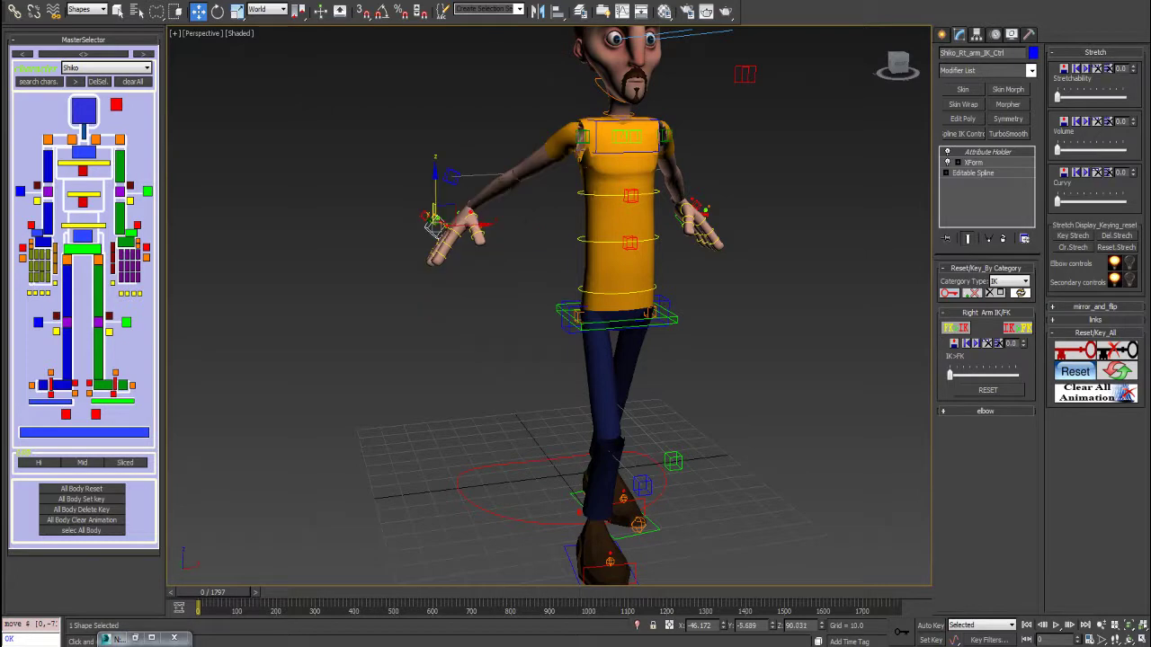
pyautogui.keyDown('alt'); pyautogui.moveTo(479, 226); pyautogui.dragTo(552, 234, button='middle'); pyautogui.keyUp('alt')
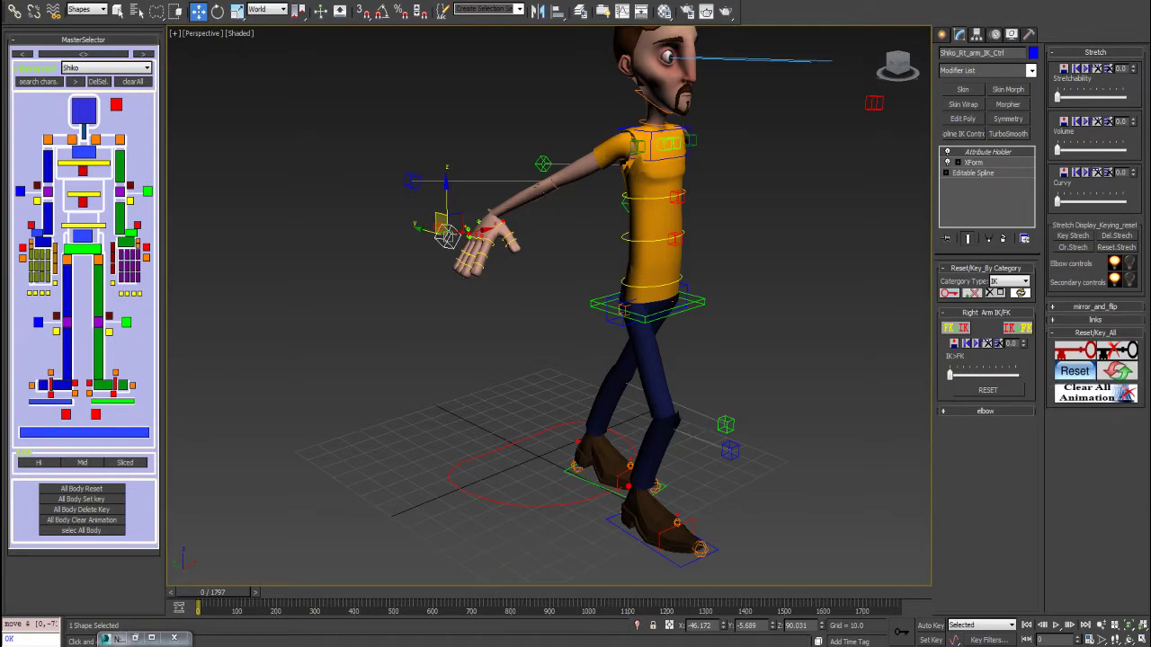
pyautogui.click(1117, 371)
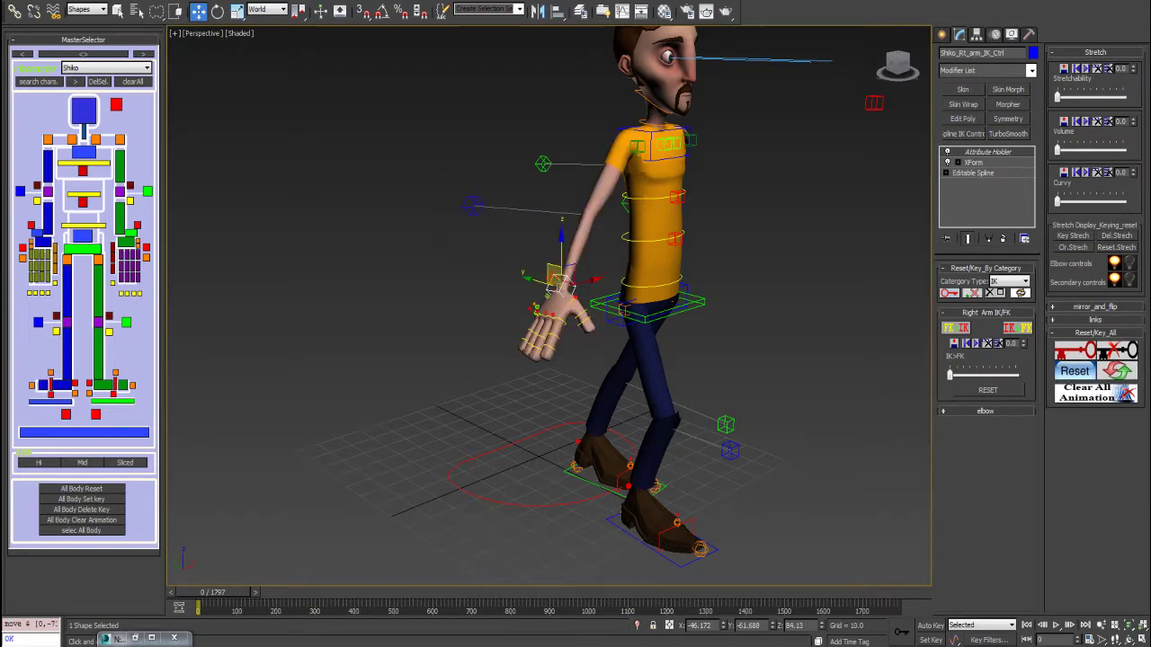
pyautogui.keyDown('alt'); pyautogui.moveTo(725, 327); pyautogui.dragTo(696, 312, button='middle'); pyautogui.keyUp('alt')
pyautogui.keyDown('alt'); pyautogui.moveTo(526, 355); pyautogui.dragTo(508, 353, button='middle'); pyautogui.keyUp('alt')
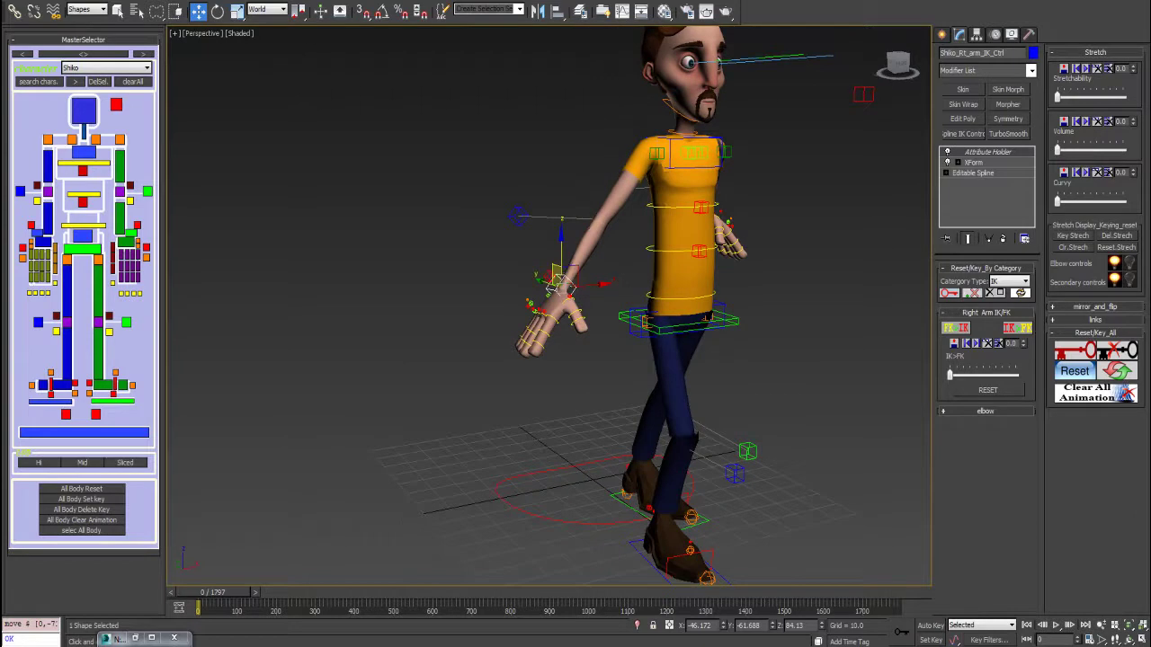
pyautogui.keyDown('alt'); pyautogui.moveTo(557, 281); pyautogui.dragTo(505, 255, button='middle'); pyautogui.keyUp('alt')
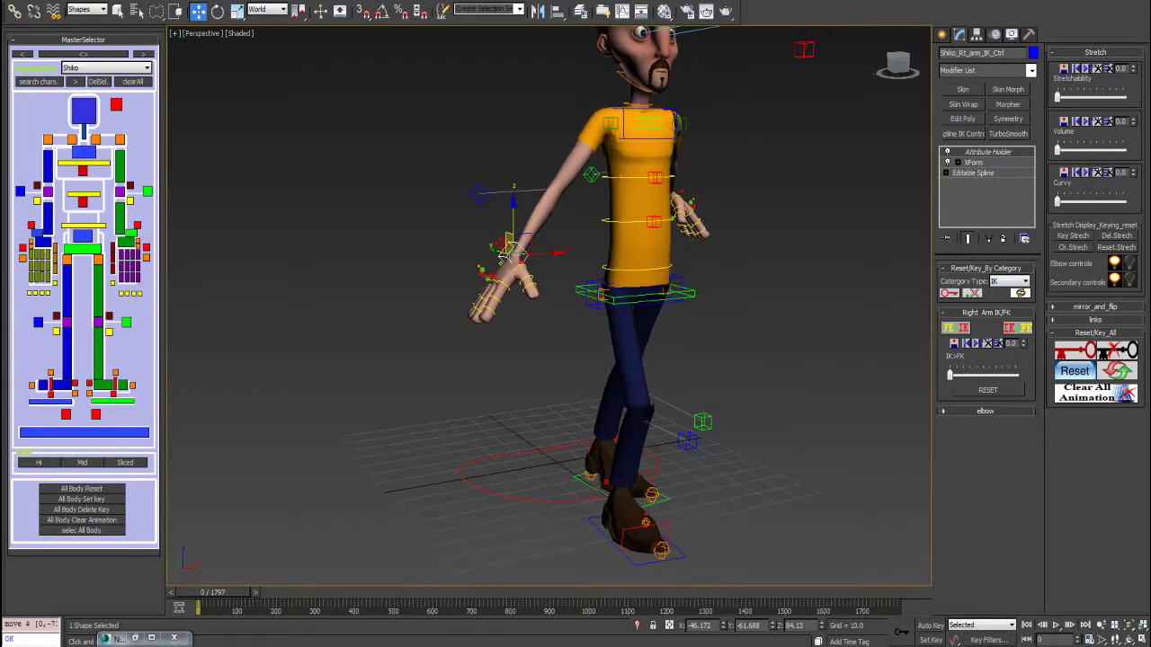
# Examine the IK, FK, Elbow and Secondary category types under Reset/Key_By_Category for the right arm, leaving IK chosen
pyautogui.click(1008, 281)
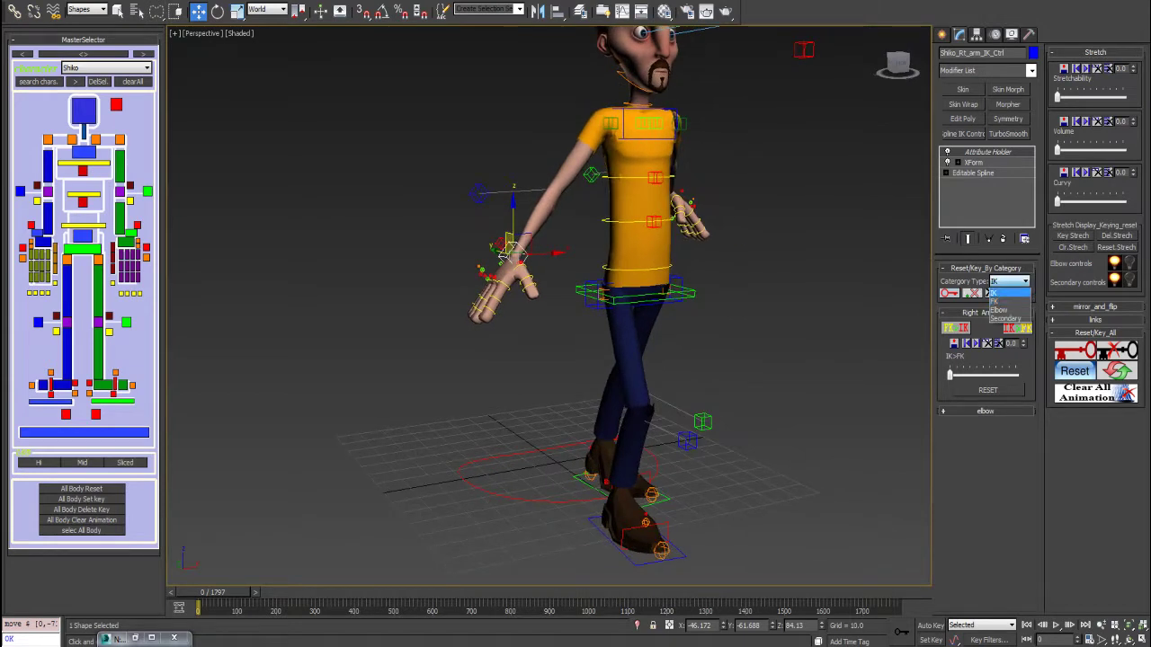
pyautogui.click(995, 292)
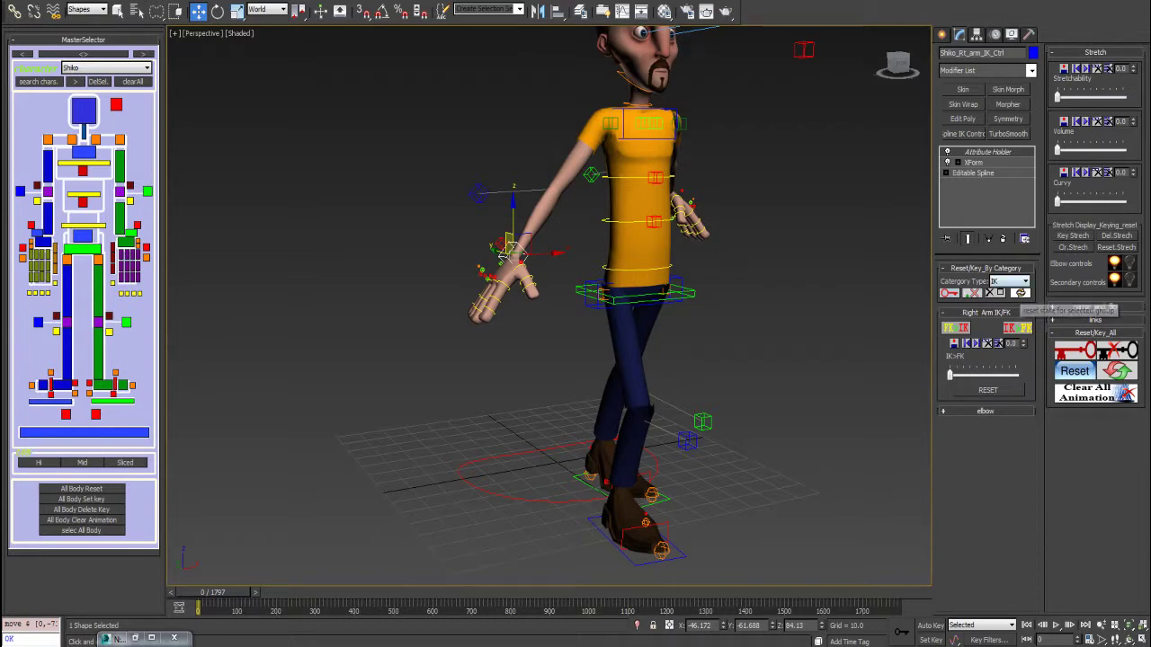
pyautogui.click(1009, 282)
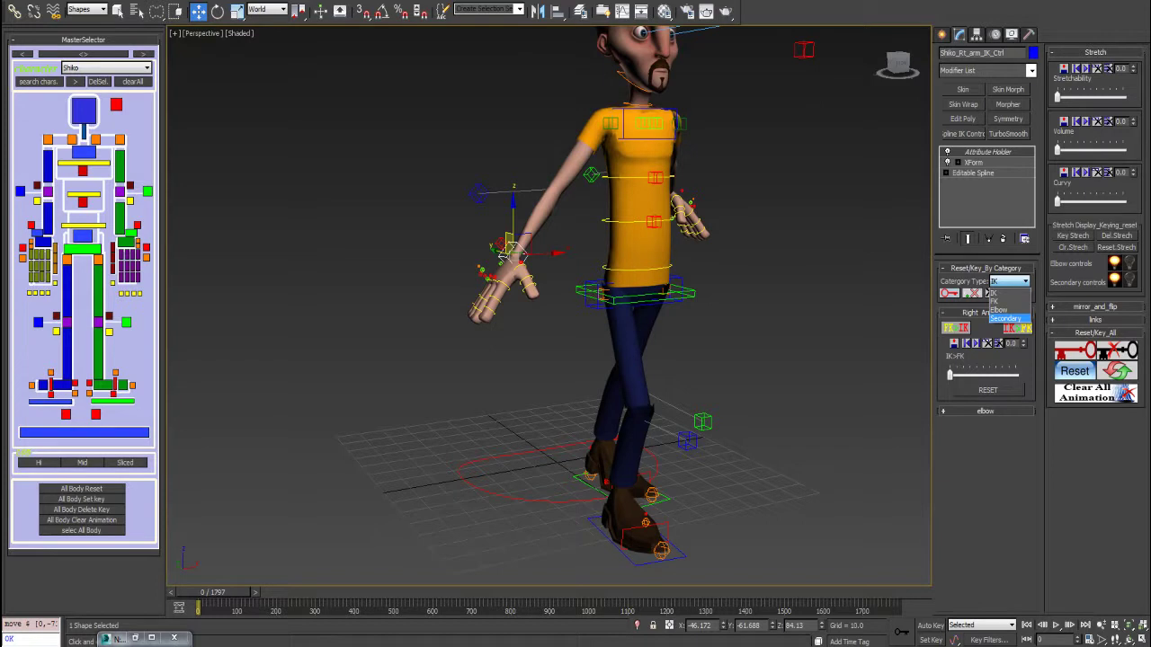
pyautogui.click(1115, 279)
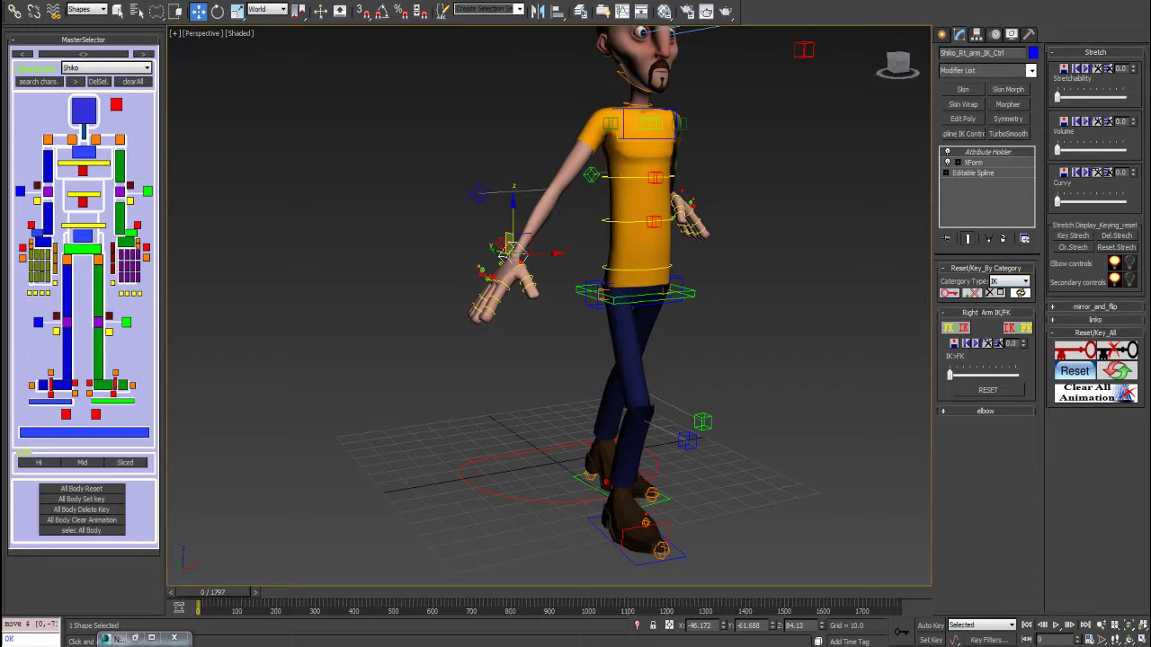
pyautogui.keyDown('alt'); pyautogui.moveTo(549, 305); pyautogui.dragTo(566, 320, button='middle'); pyautogui.keyUp('alt')
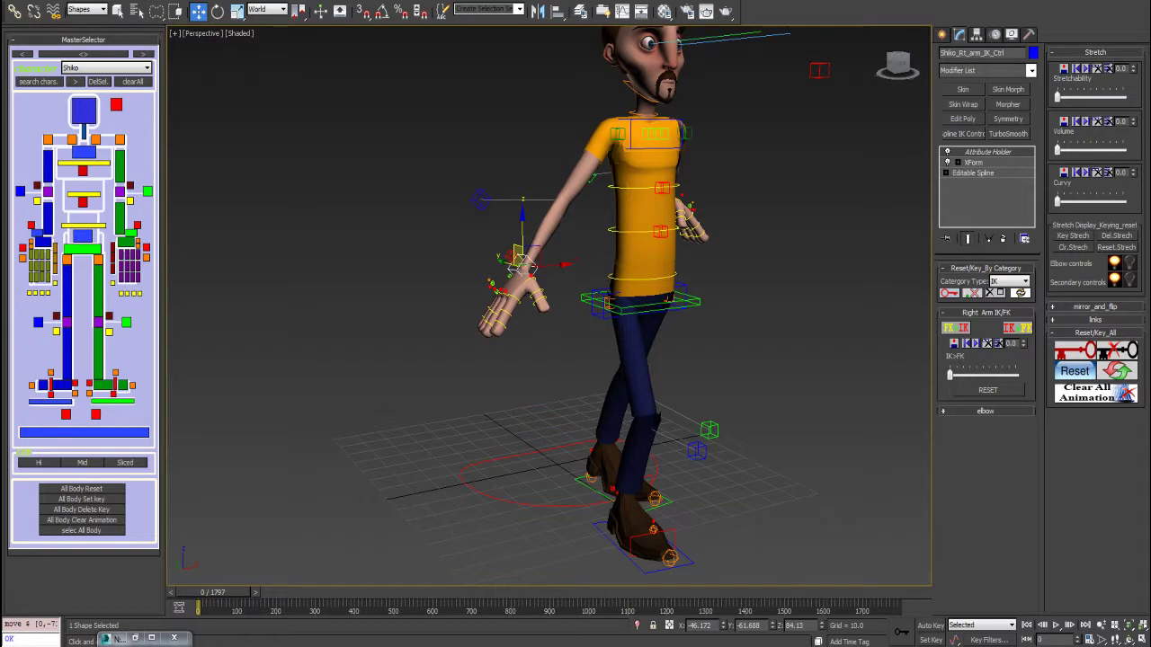
# Reset the whole body to its default pose, and select and deselect all rig controls to check them
pyautogui.click(977, 34)
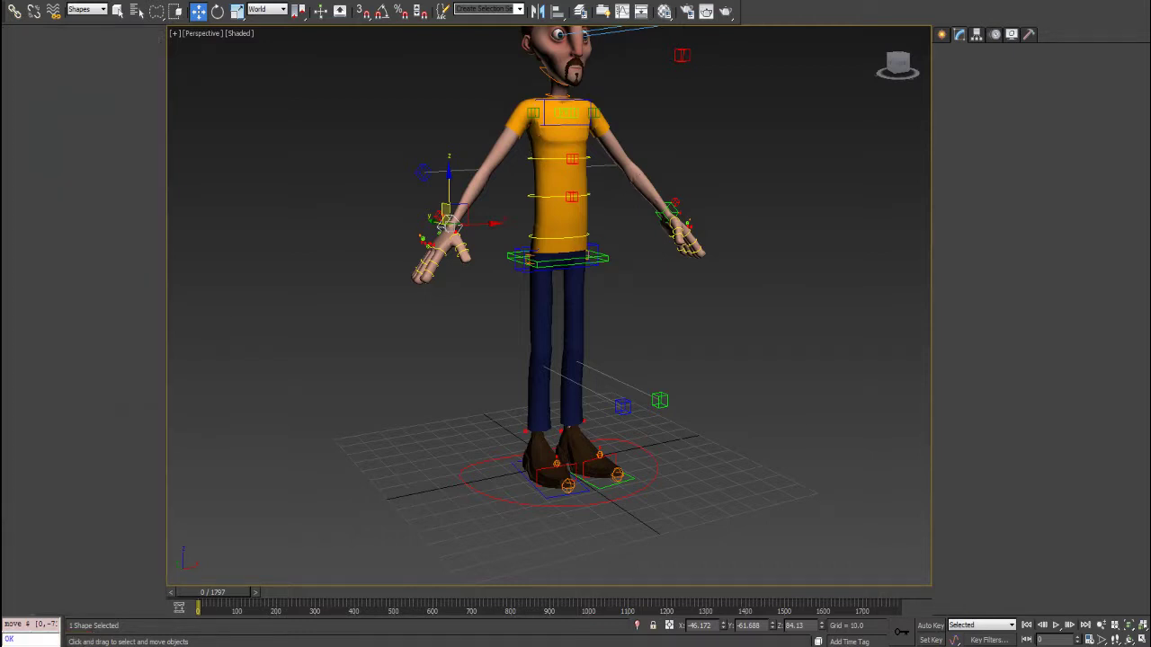
pyautogui.click(82, 530)
pyautogui.moveTo(557, 270); pyautogui.dragTo(557, 299, button='middle')
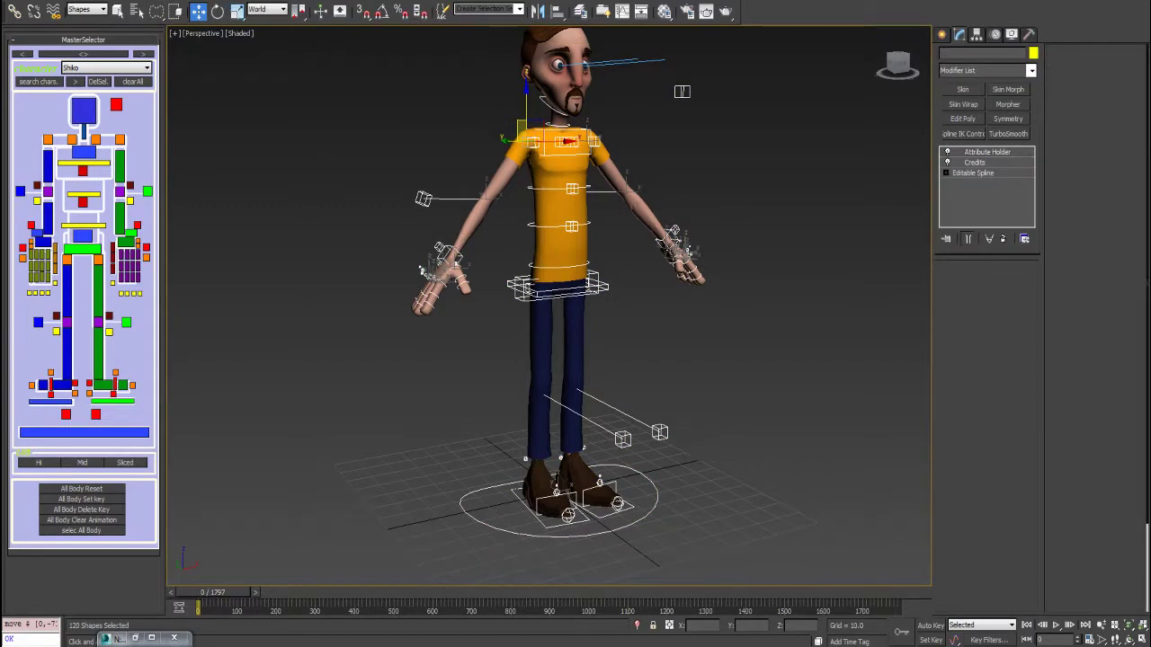
pyautogui.click(656, 503)
pyautogui.click(738, 422)
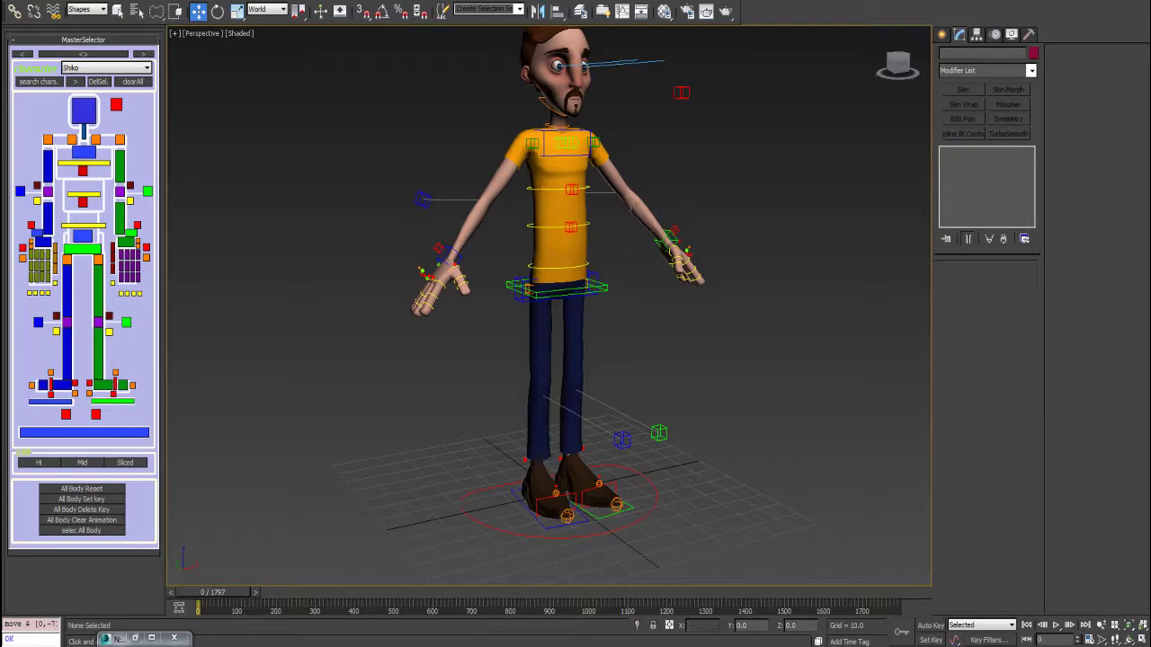
pyautogui.keyDown('alt'); pyautogui.moveTo(737, 423); pyautogui.dragTo(727, 432, button='middle'); pyautogui.keyUp('alt')
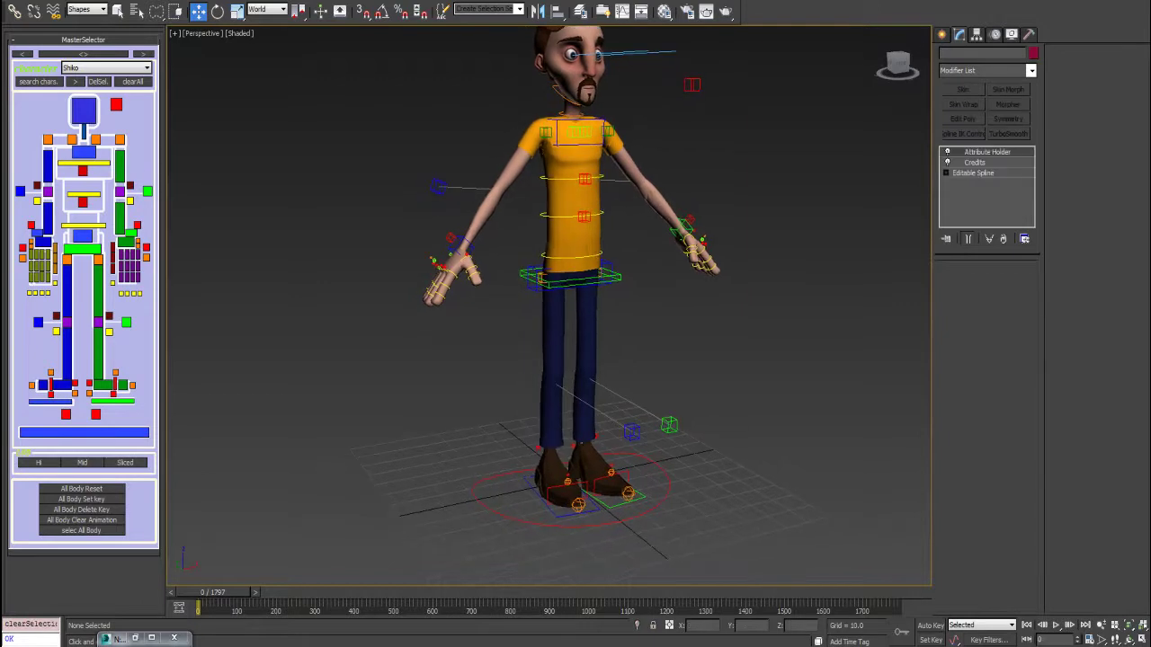
# Select the root ring around the feet, switch to the right arm IK control to show its settings, and clear the selection
pyautogui.click(499, 462)
pyautogui.moveTo(503, 332); pyautogui.dragTo(500, 392, button='middle')
pyautogui.scroll(2, 500, 392)
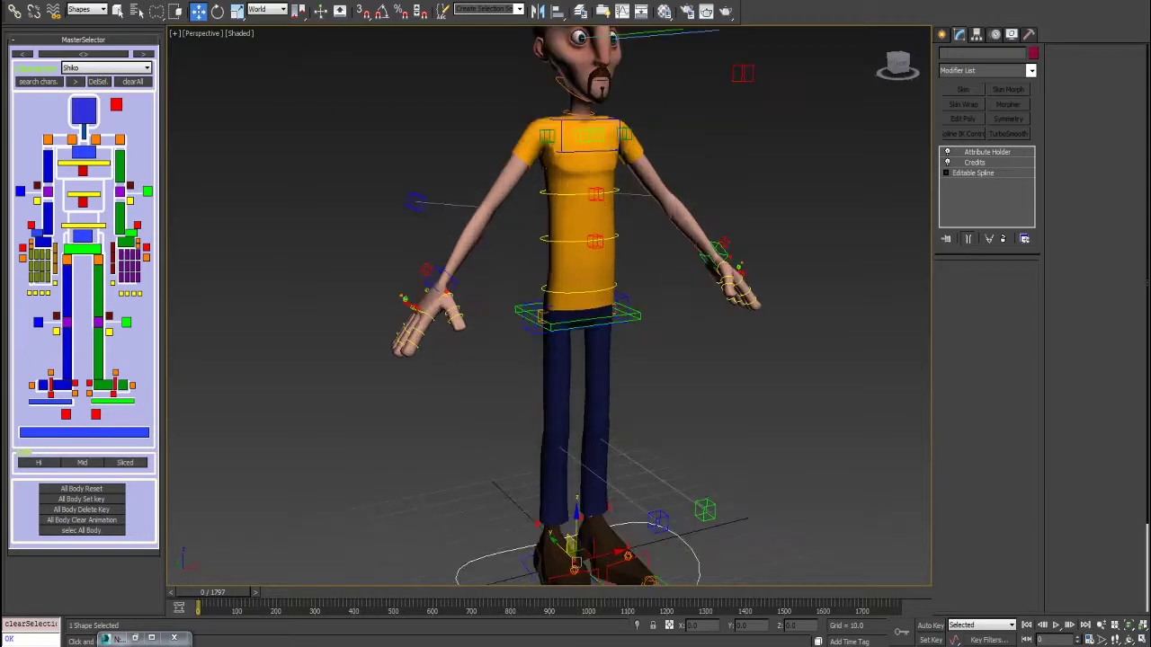
pyautogui.click(440, 279)
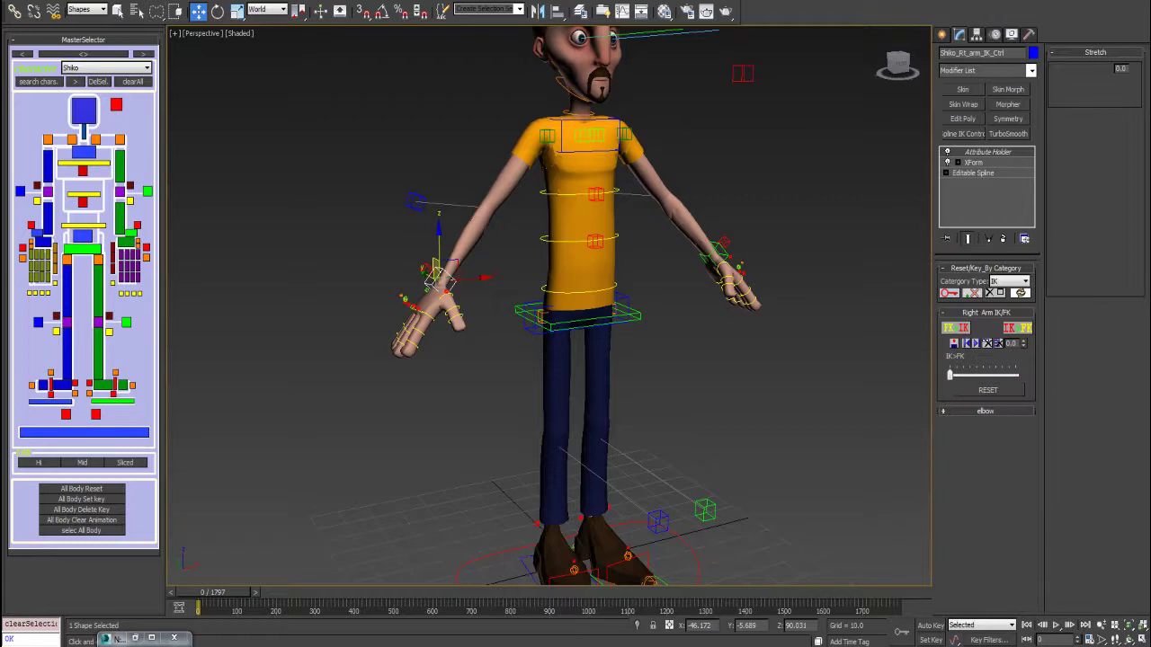
pyautogui.click(977, 34)
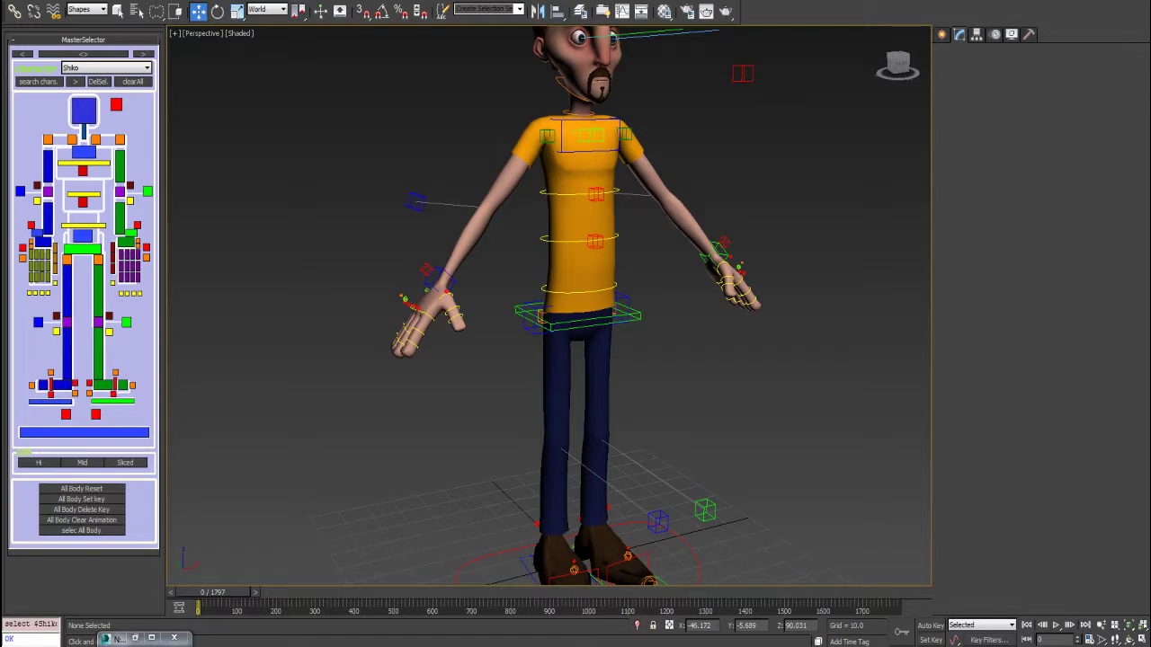
# Select the right shoulder stretch control and examine its arm settings and placement around the shoulder
pyautogui.moveTo(563, 230); pyautogui.dragTo(549, 307, button='middle')
pyautogui.scroll(2, 549, 308)
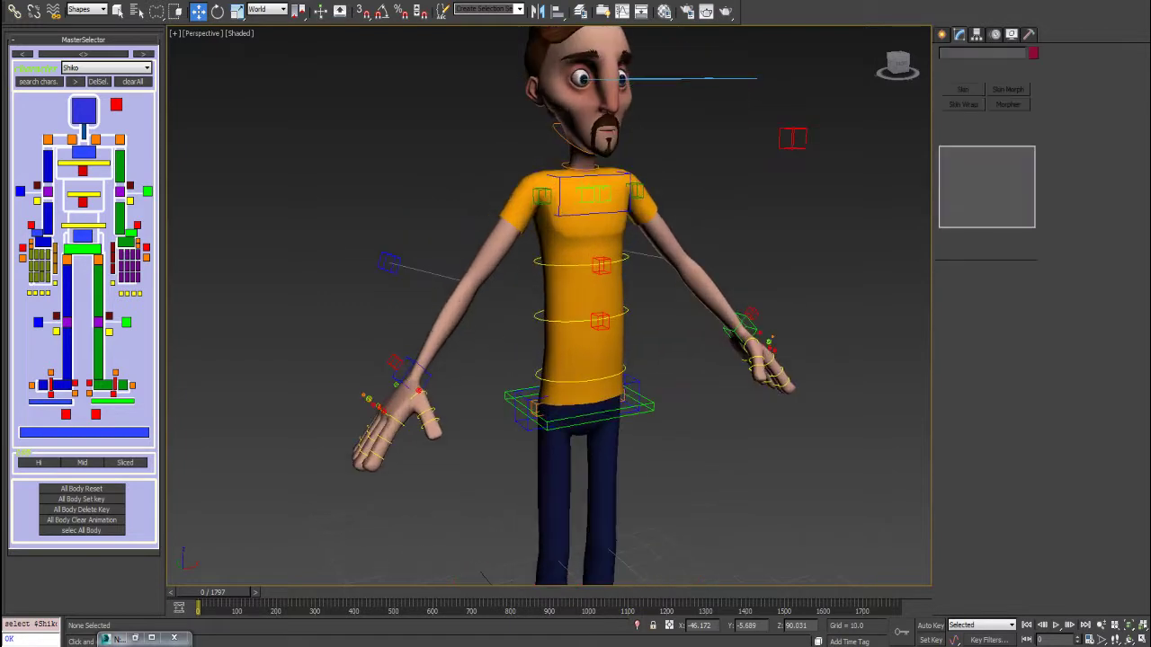
pyautogui.click(541, 196)
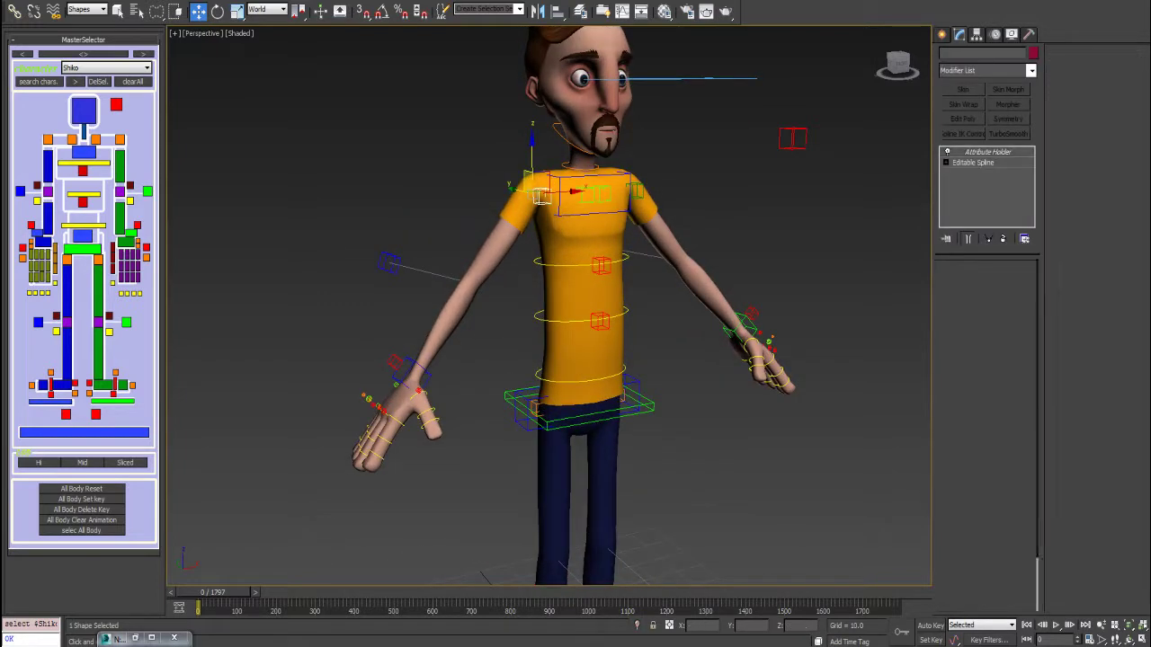
pyautogui.moveTo(541, 197)
pyautogui.mouseDown()
pyautogui.moveTo(531, 191)
pyautogui.moveTo(536, 207)
pyautogui.moveTo(537, 184)
pyautogui.moveTo(541, 196)
pyautogui.mouseUp()
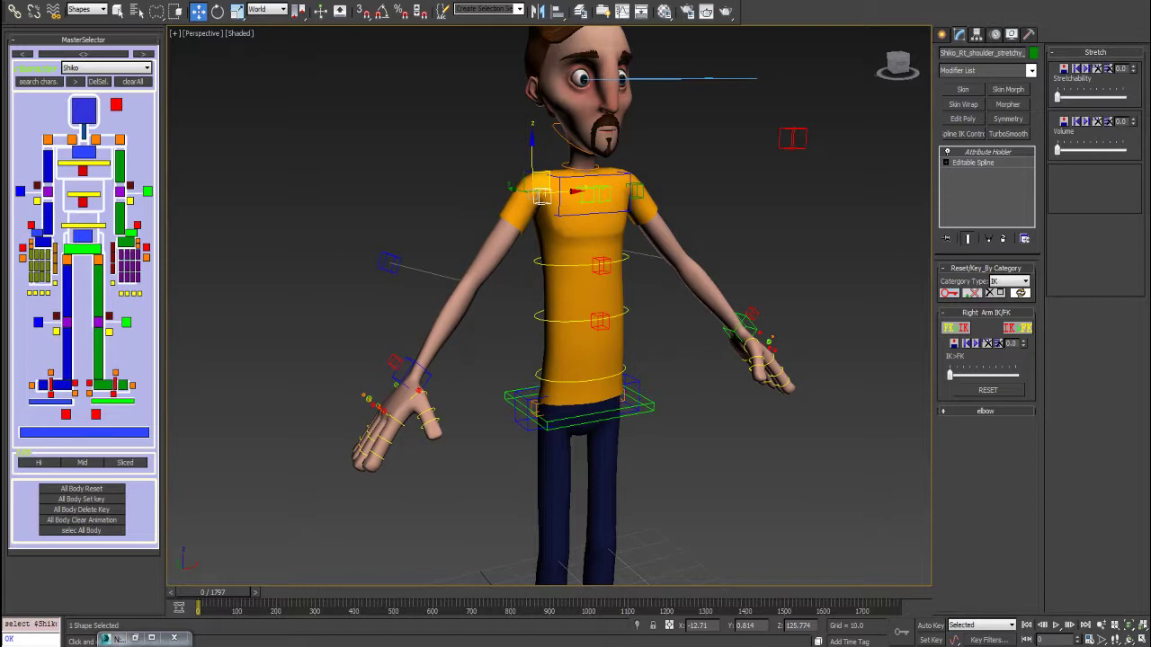
pyautogui.keyDown('alt'); pyautogui.moveTo(540, 197); pyautogui.dragTo(503, 188, button='middle'); pyautogui.keyUp('alt')
pyautogui.scroll(1, 542, 196)
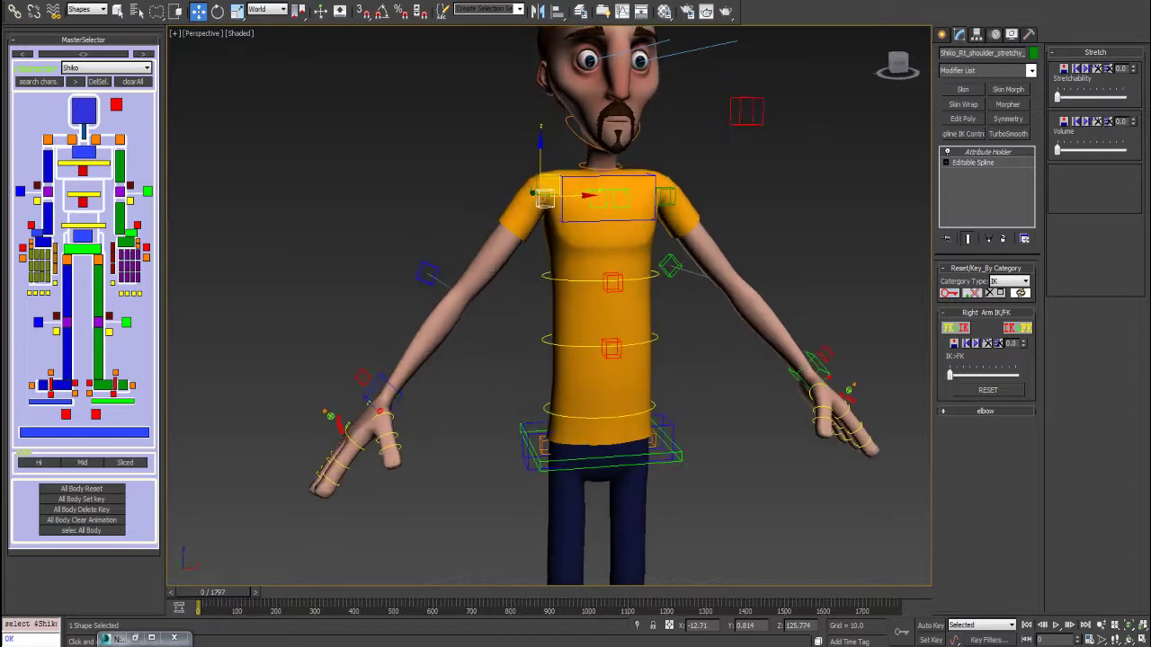
pyautogui.scroll(1, 544, 198)
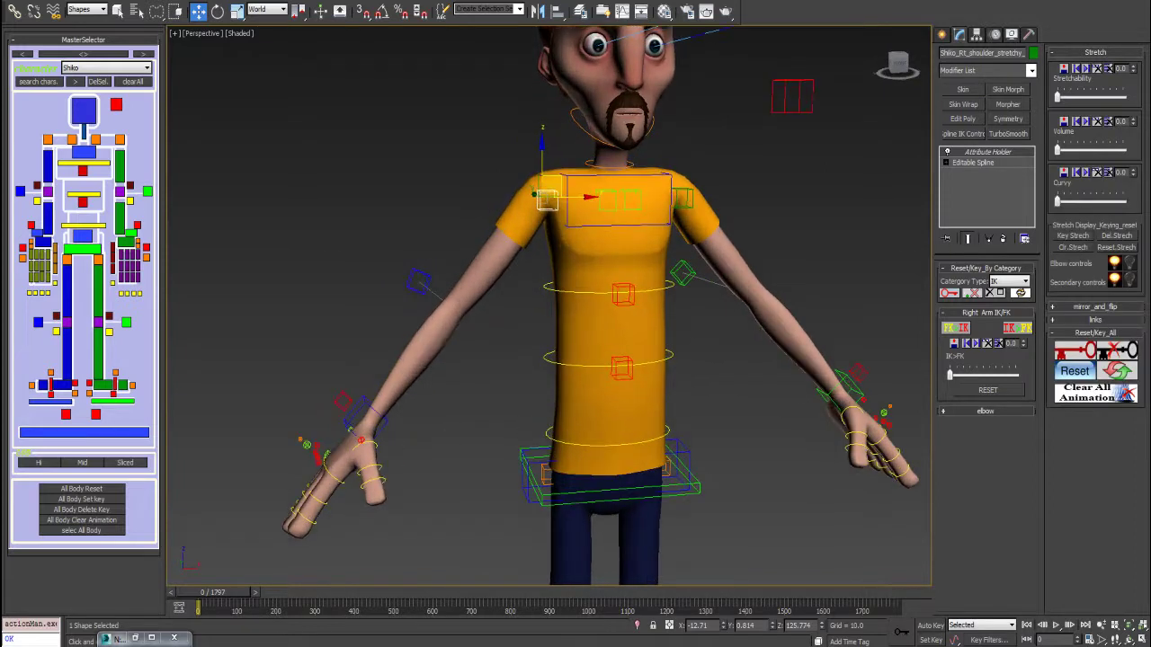
pyautogui.keyDown('alt'); pyautogui.moveTo(541, 196); pyautogui.dragTo(537, 196, button='middle'); pyautogui.keyUp('alt')
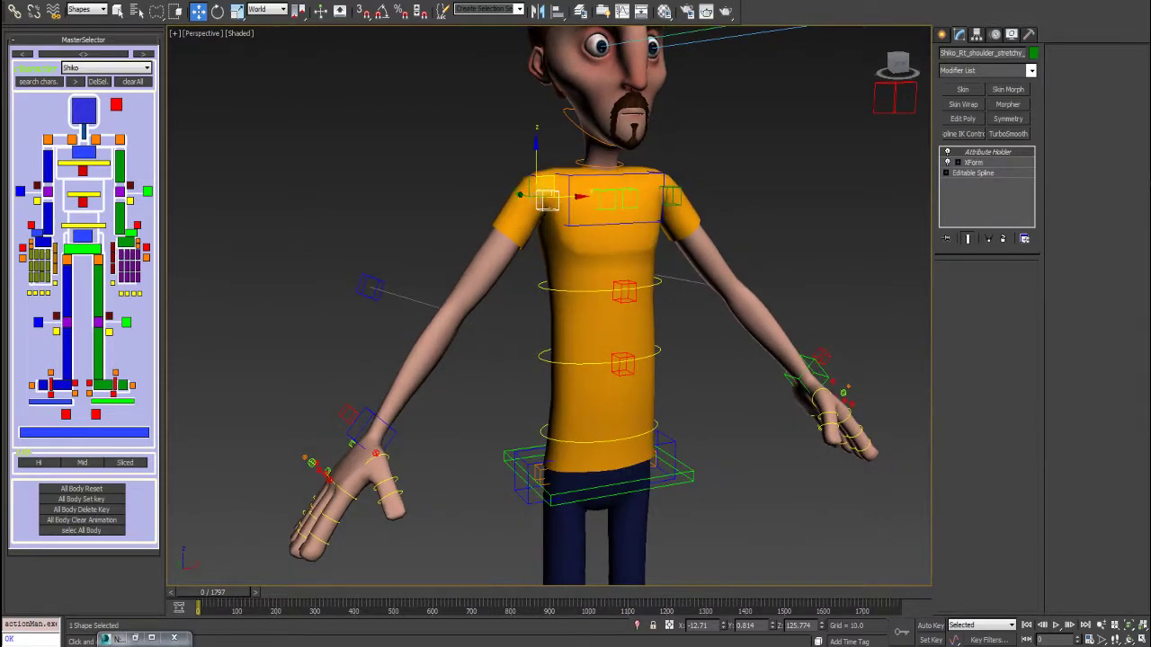
# Switch the right arm to FK by setting its IK>FK value to 100, and mirror the setting onto the left arm
pyautogui.click(348, 416)
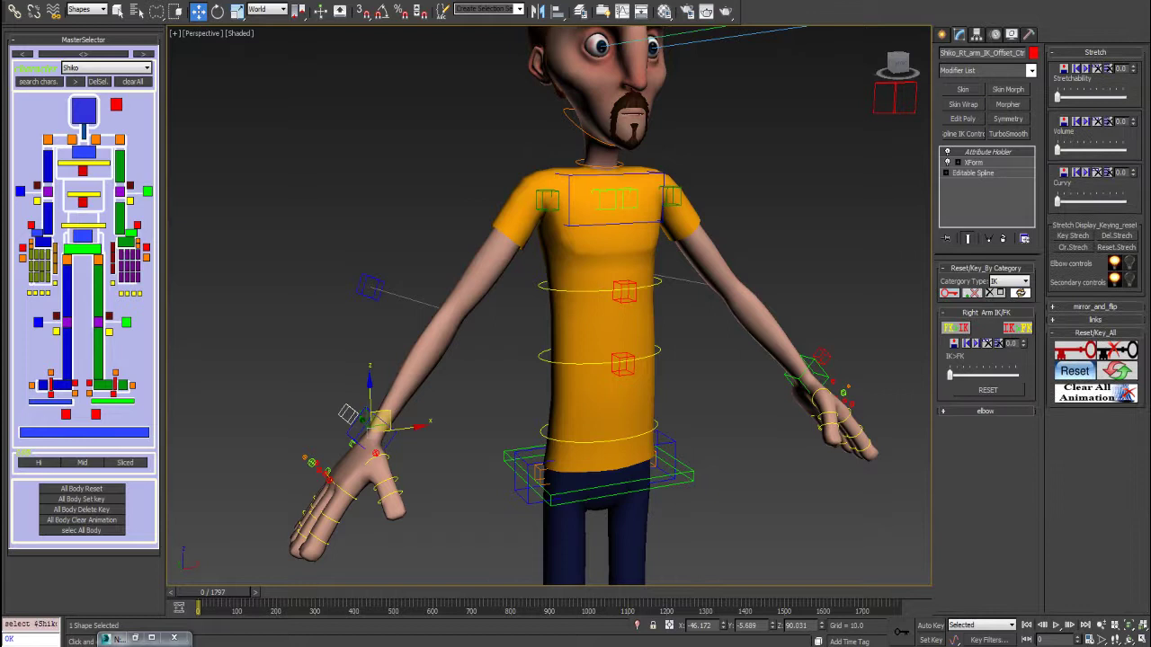
pyautogui.moveTo(949, 374); pyautogui.dragTo(1014, 374)
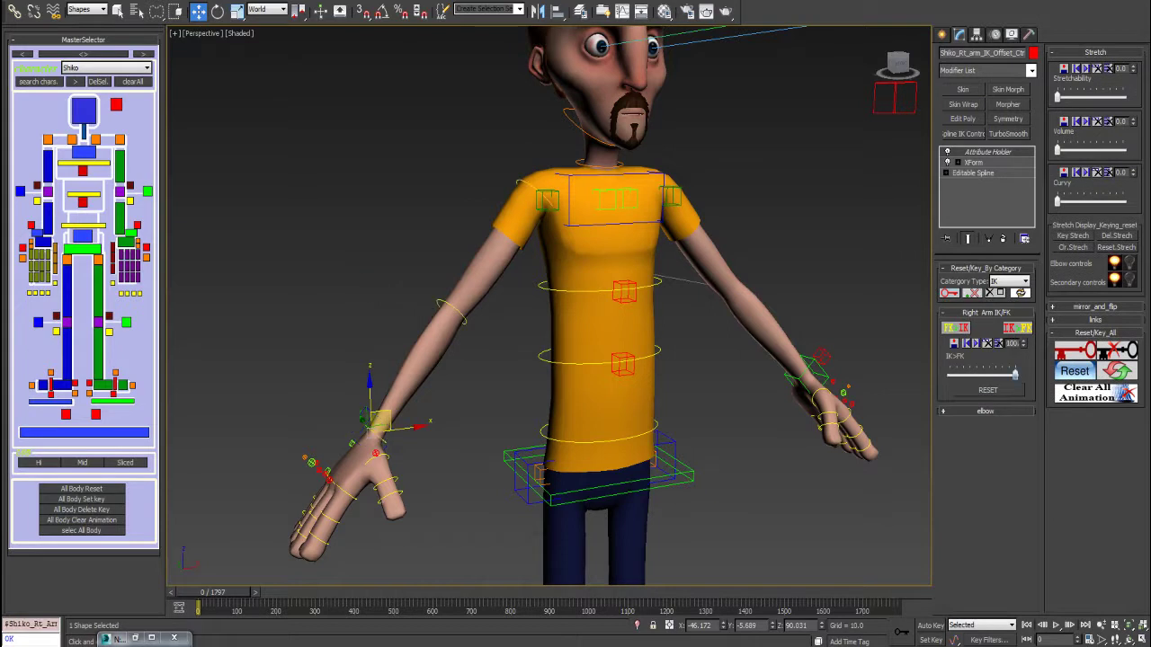
pyautogui.click(1094, 307)
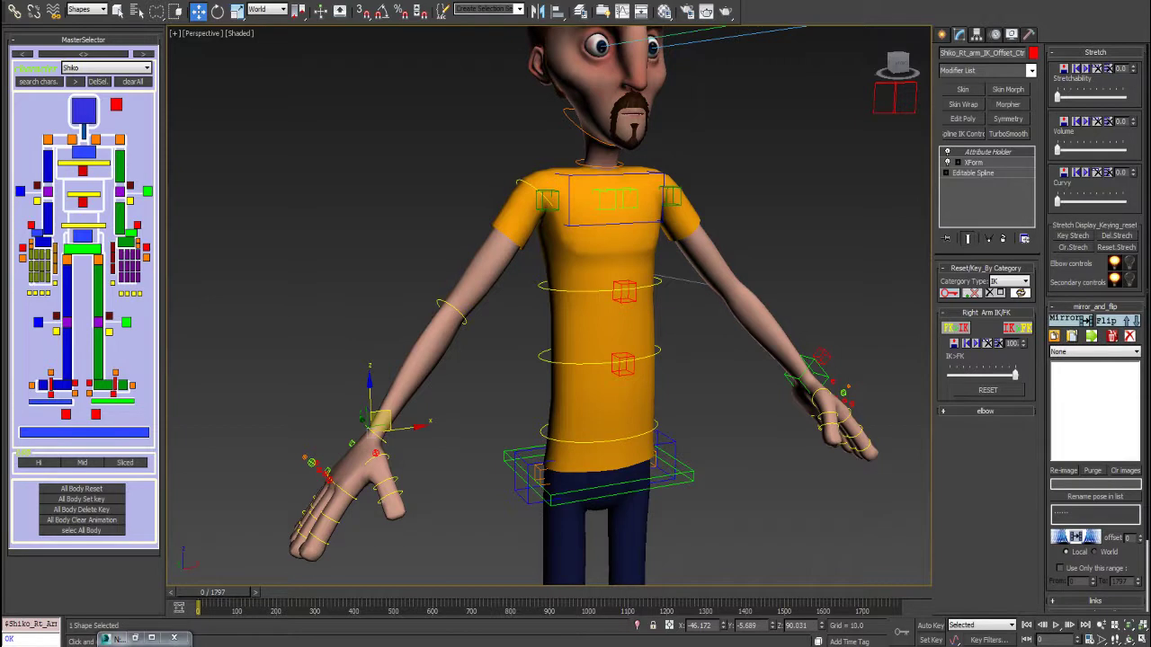
pyautogui.keyDown('alt'); pyautogui.moveTo(575, 324); pyautogui.dragTo(521, 319, button='middle'); pyautogui.keyUp('alt')
pyautogui.scroll(-1, 692, 337)
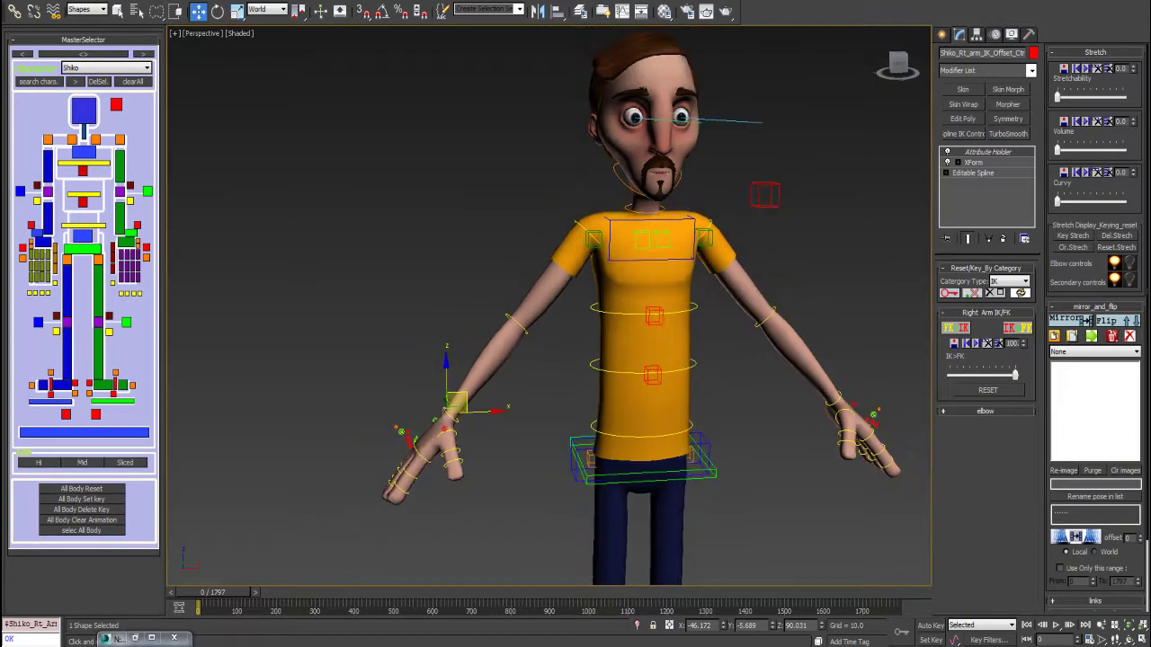
# Try tilting the upper spine ring toward the character's left to see how head and arms follow, and undo the rotation
pyautogui.click(690, 303)
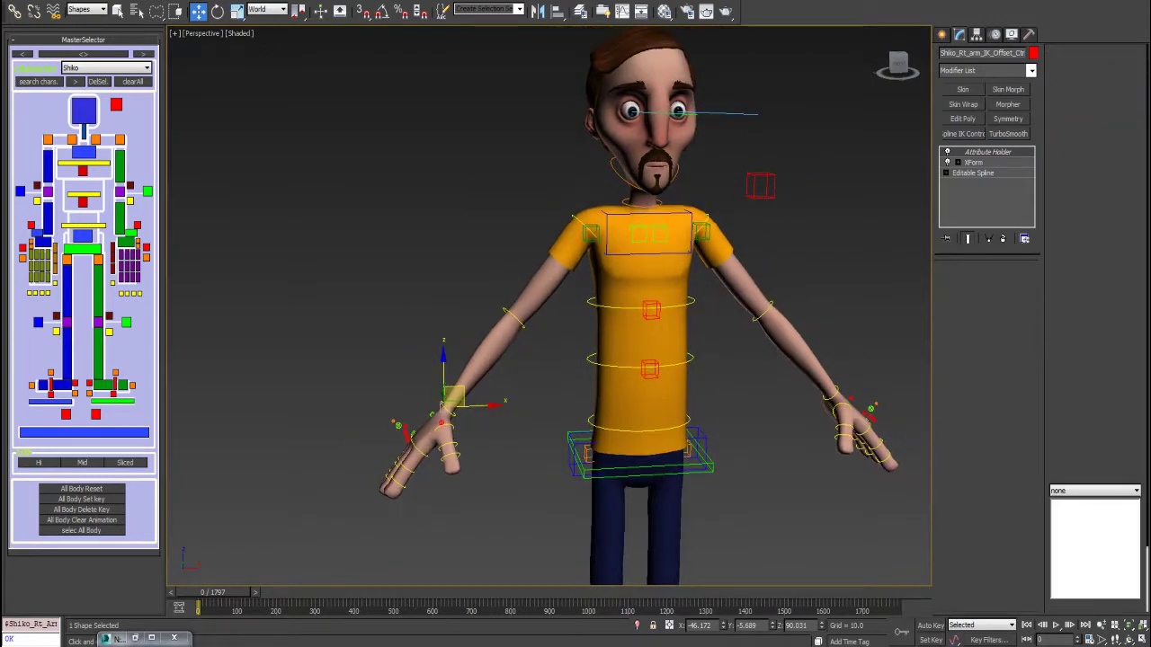
pyautogui.press('e')
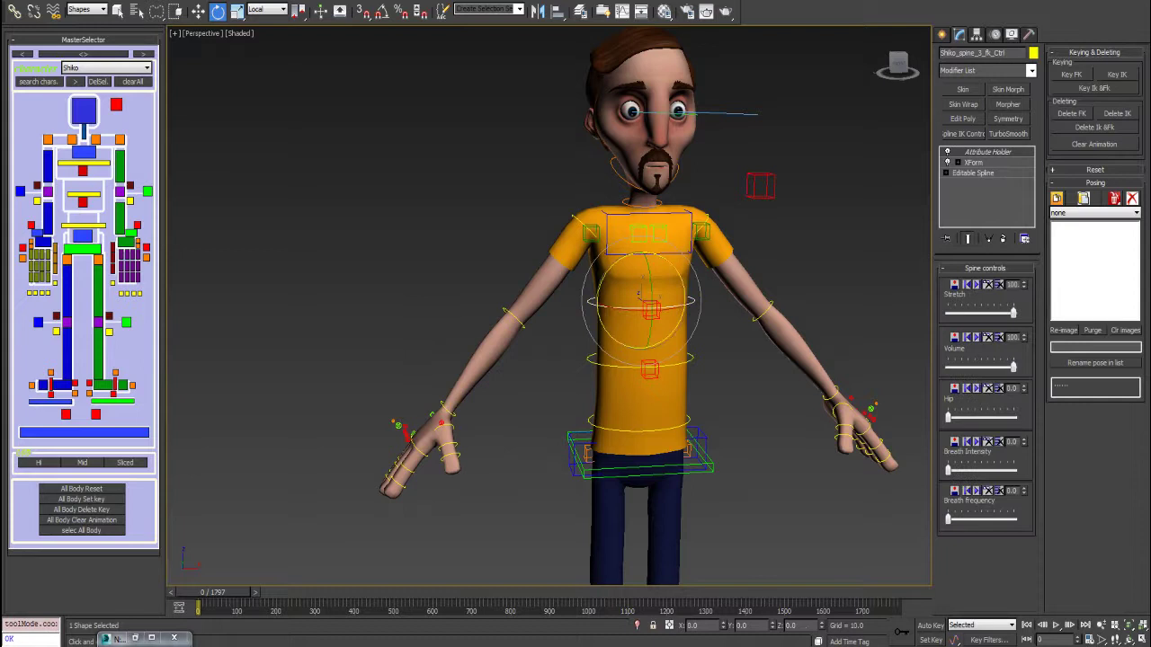
pyautogui.moveTo(640, 294); pyautogui.dragTo(711, 290)
pyautogui.moveTo(617, 261); pyautogui.dragTo(630, 245)
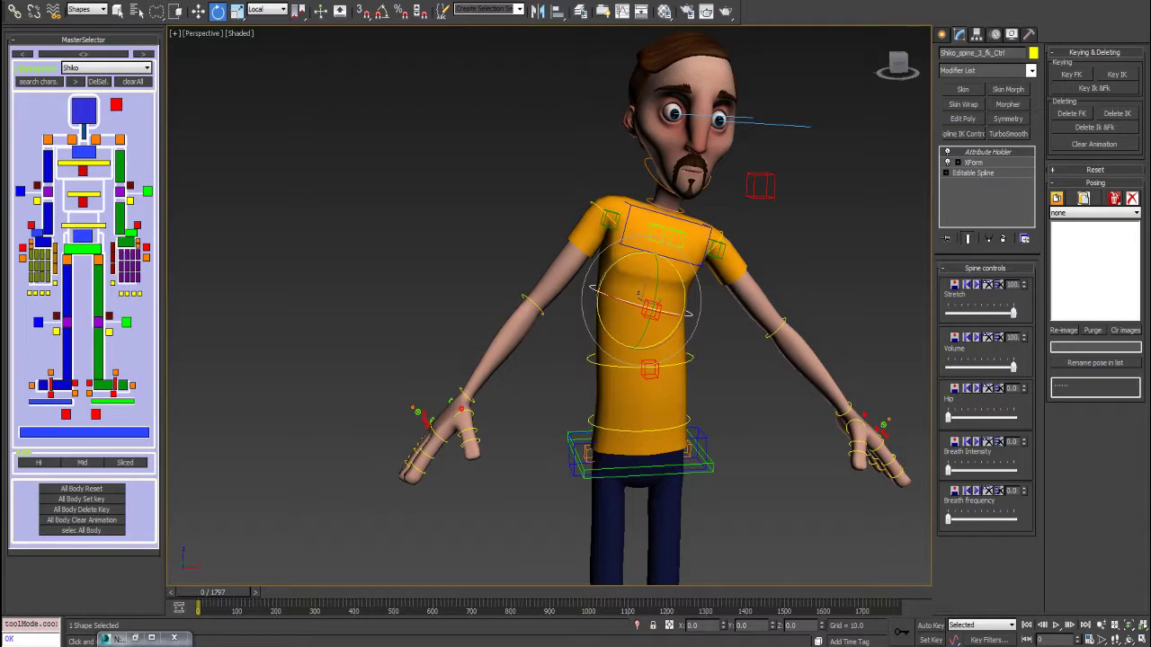
pyautogui.hotkey('ctrl', 'z')
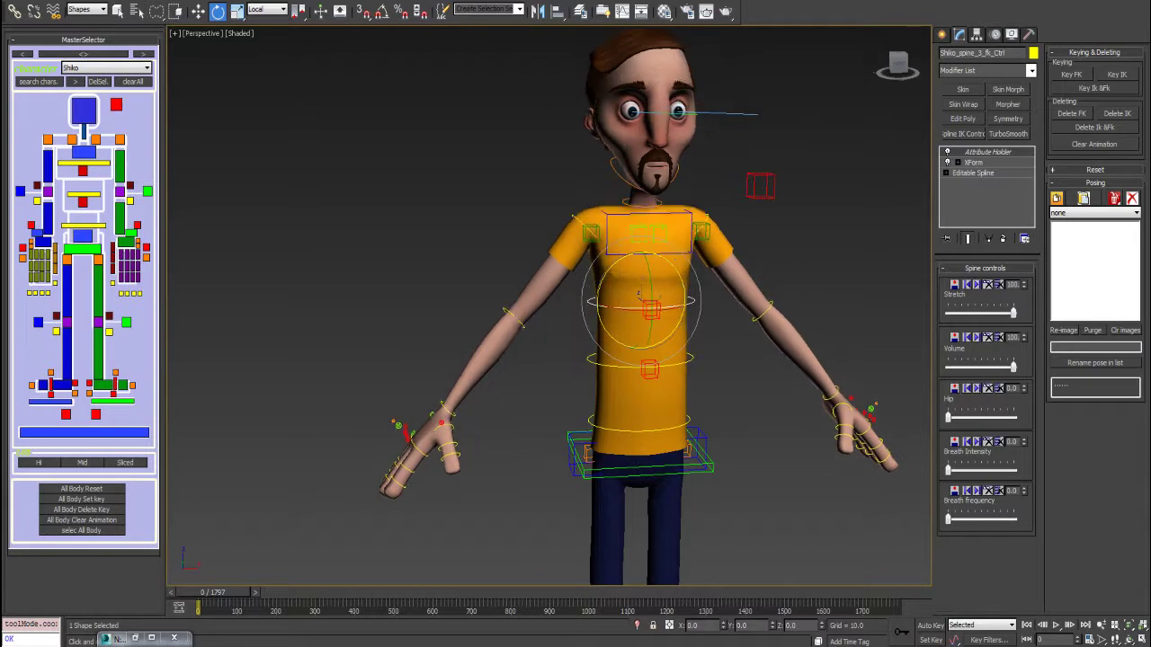
# Select the head control and set both Head local>world and Shldr local>world to 0
pyautogui.click(623, 179)
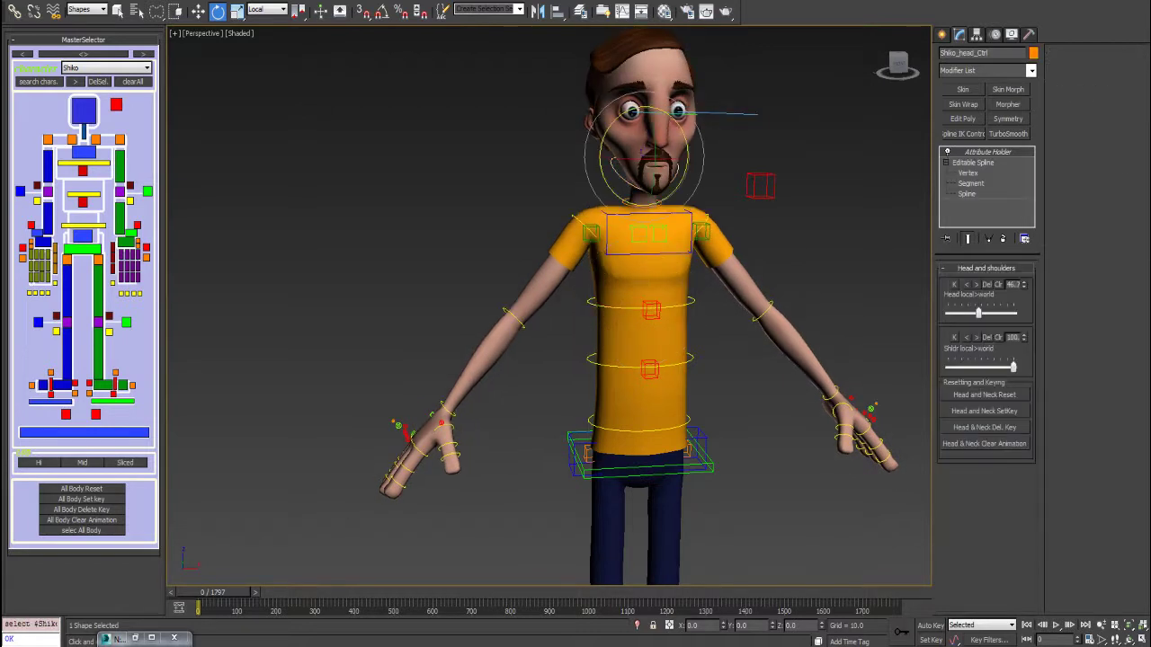
pyautogui.moveTo(978, 313); pyautogui.dragTo(946, 313)
pyautogui.moveTo(1013, 367); pyautogui.dragTo(948, 367)
# Test the fully local head and shoulders by tilting the upper spine ring toward the character's left twice, undoing each rotation
pyautogui.click(621, 308)
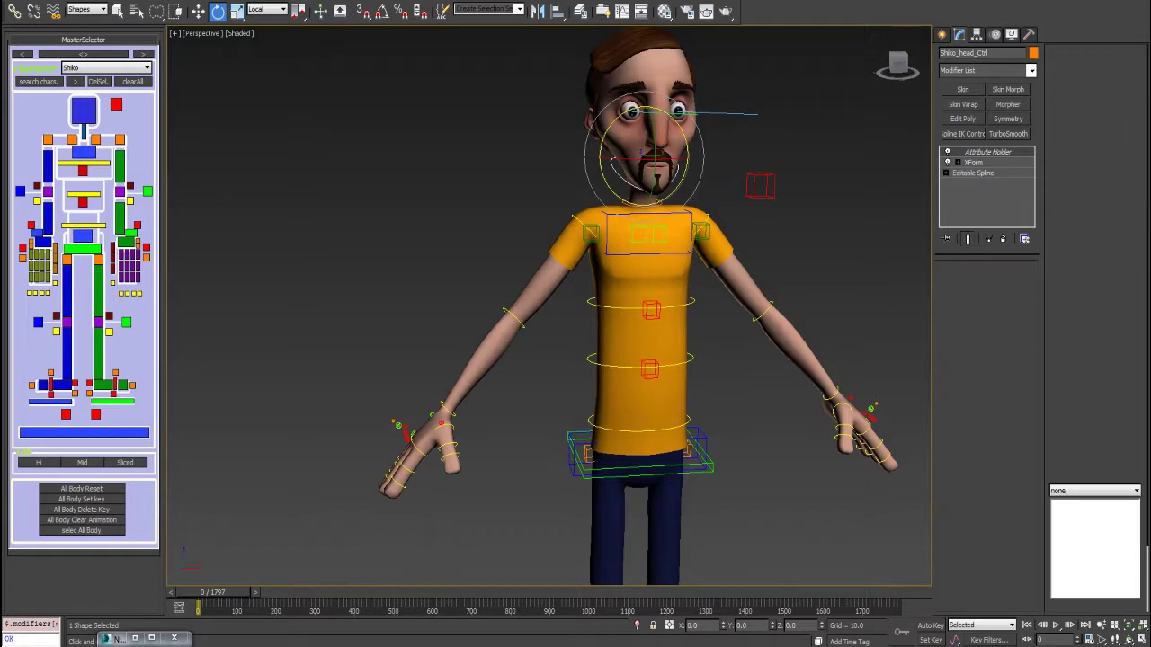
pyautogui.click(620, 366)
pyautogui.moveTo(684, 293); pyautogui.dragTo(684, 300)
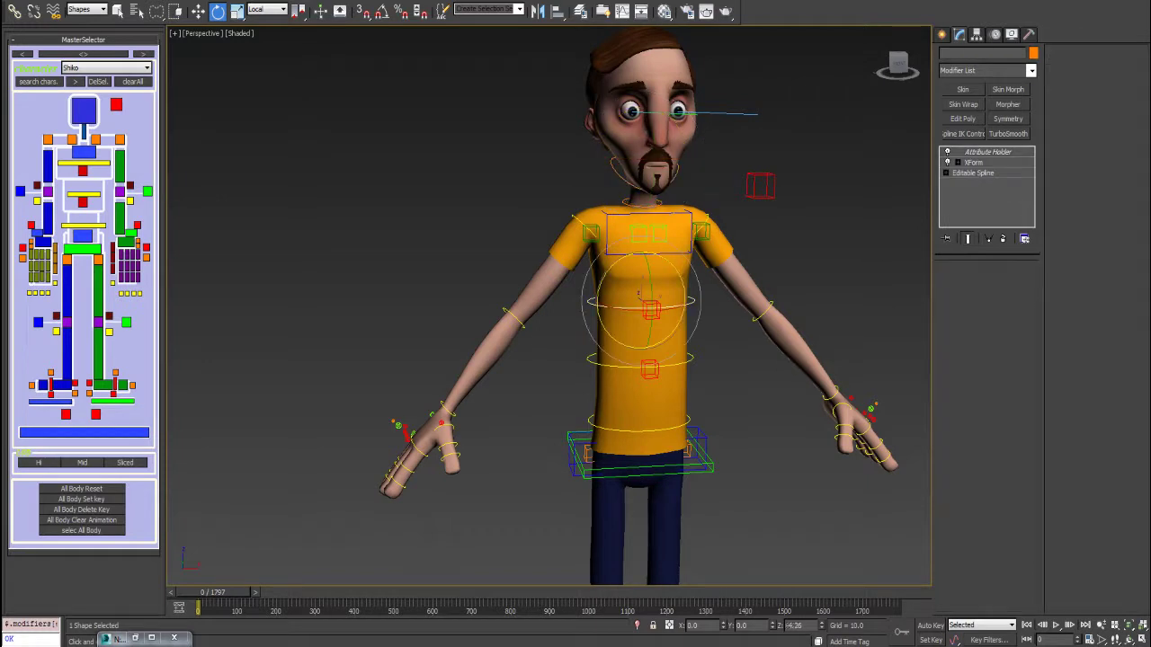
pyautogui.moveTo(618, 261)
pyautogui.mouseDown()
pyautogui.moveTo(602, 271)
pyautogui.moveTo(635, 252)
pyautogui.mouseUp()
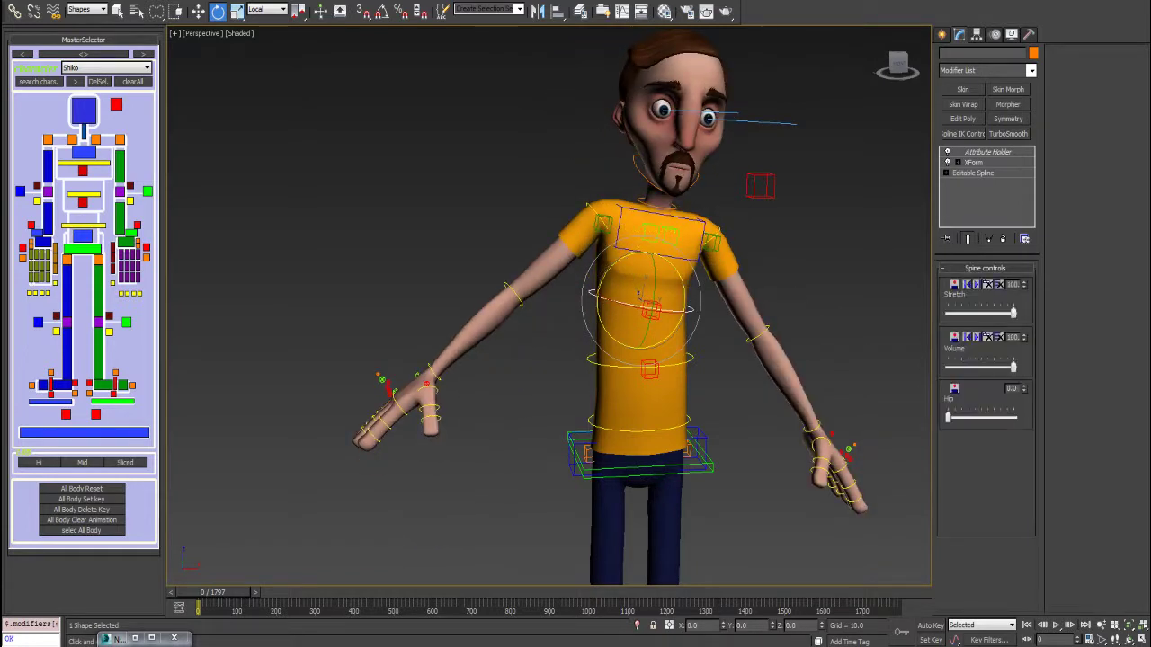
pyautogui.hotkey('ctrl', 'z')
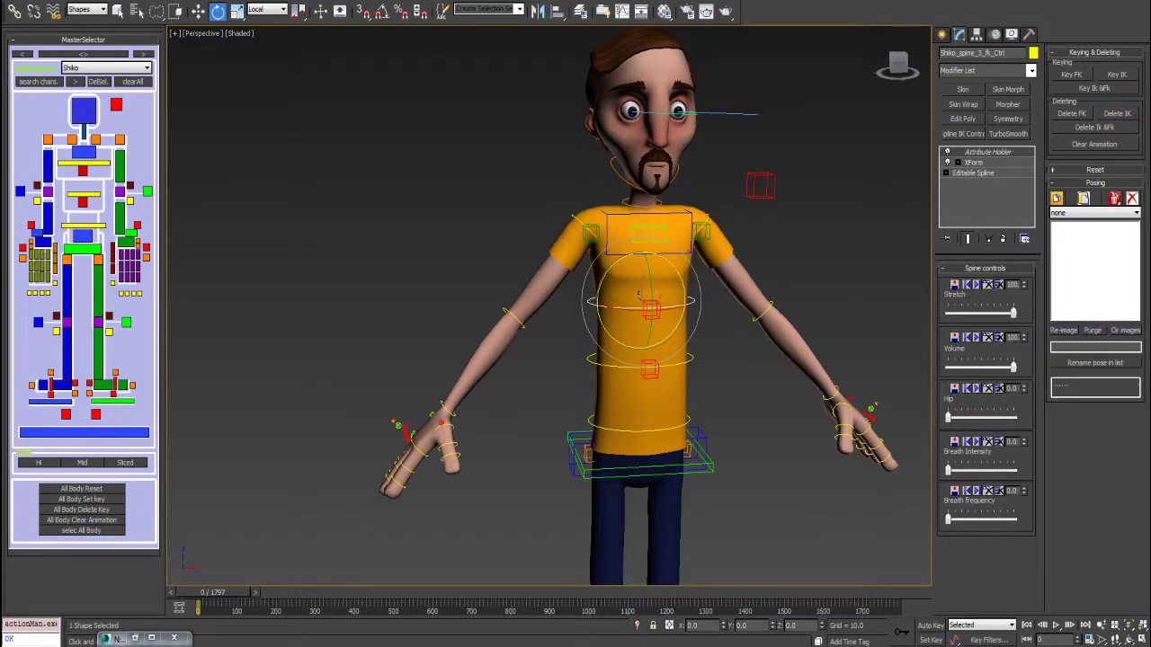
pyautogui.moveTo(642, 304); pyautogui.dragTo(641, 289, button='middle')
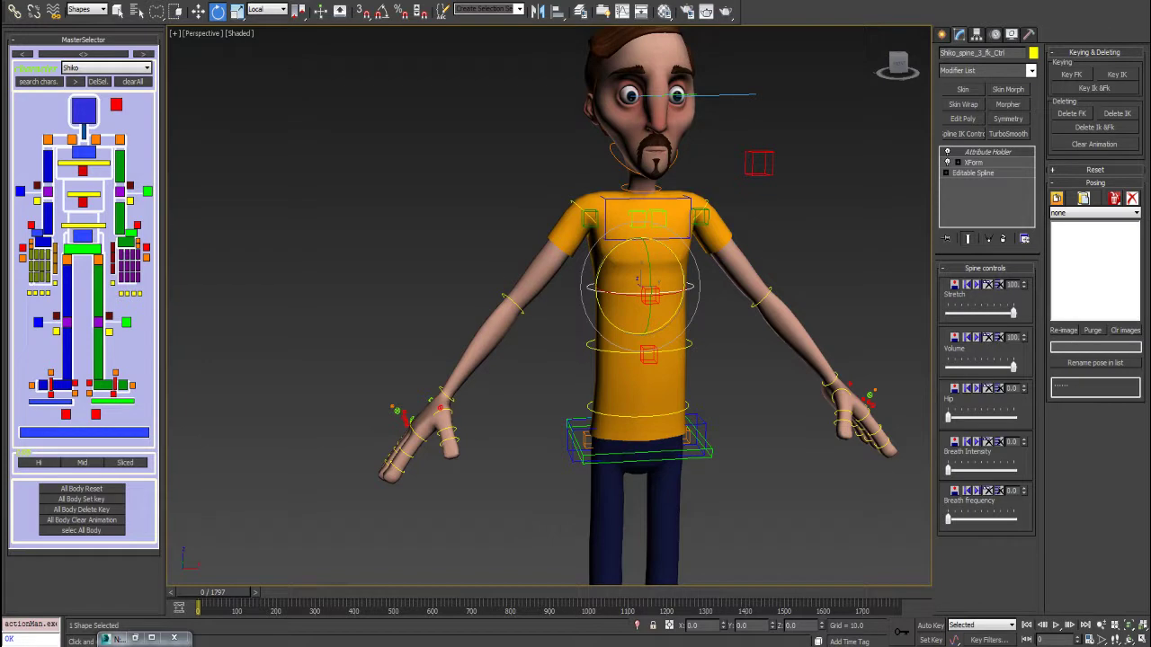
pyautogui.moveTo(674, 256); pyautogui.dragTo(682, 267)
pyautogui.moveTo(611, 254); pyautogui.dragTo(616, 245)
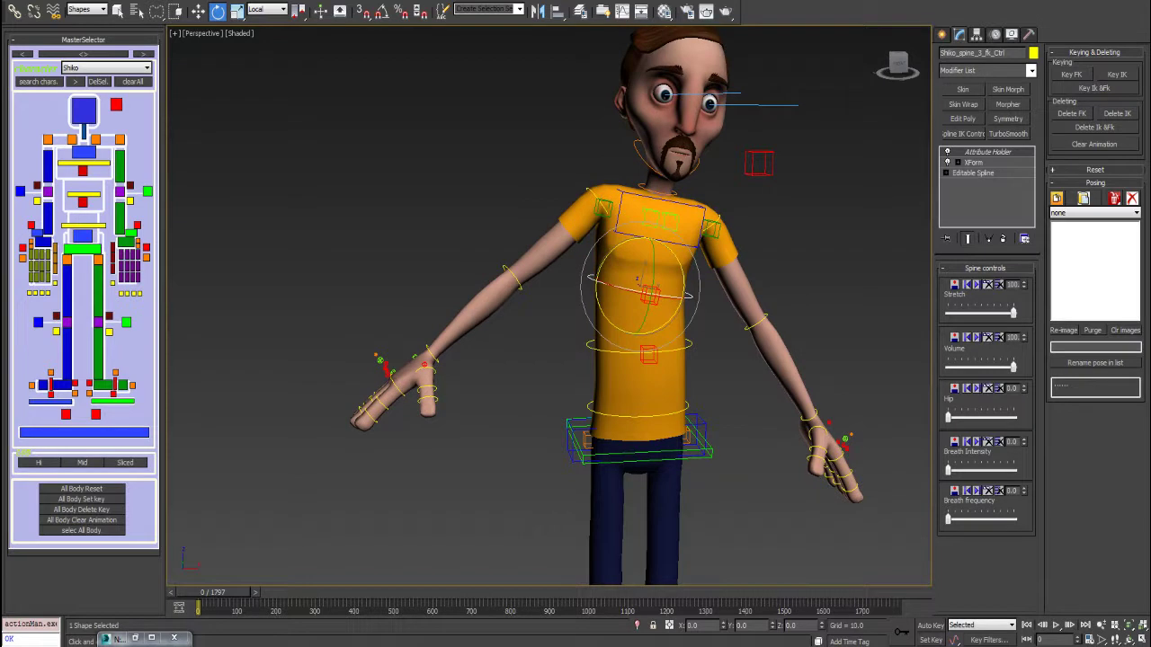
pyautogui.hotkey('ctrl', 'z')
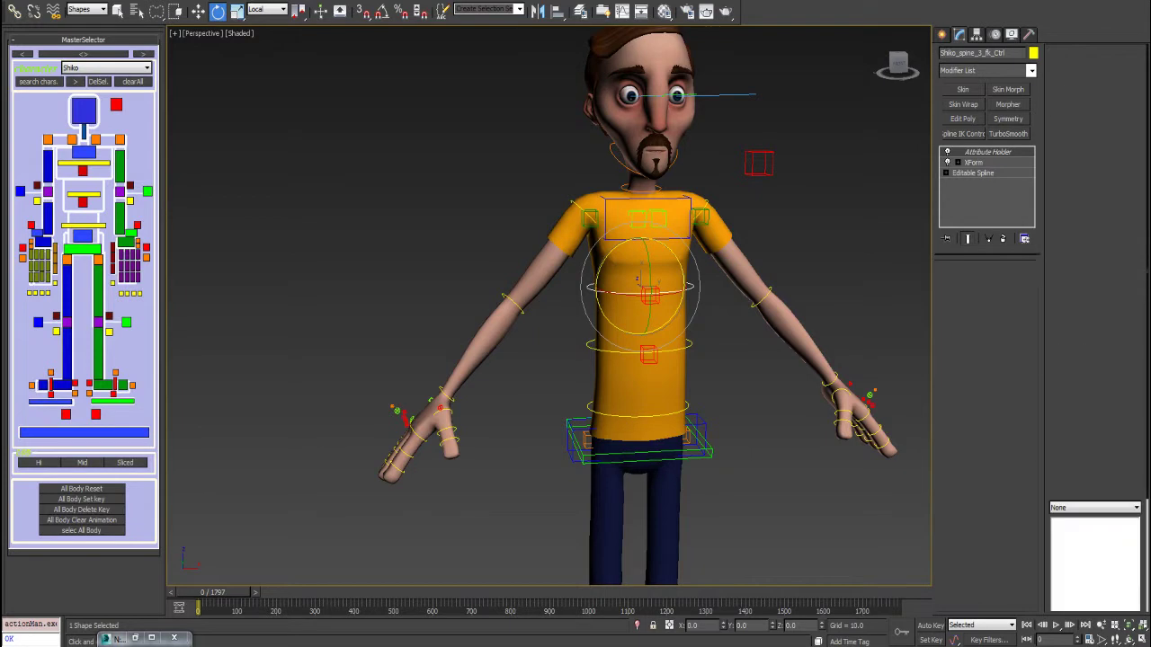
# On the head control, set Head local>world to about 40 and Shldr local>world to 100
pyautogui.click(576, 206)
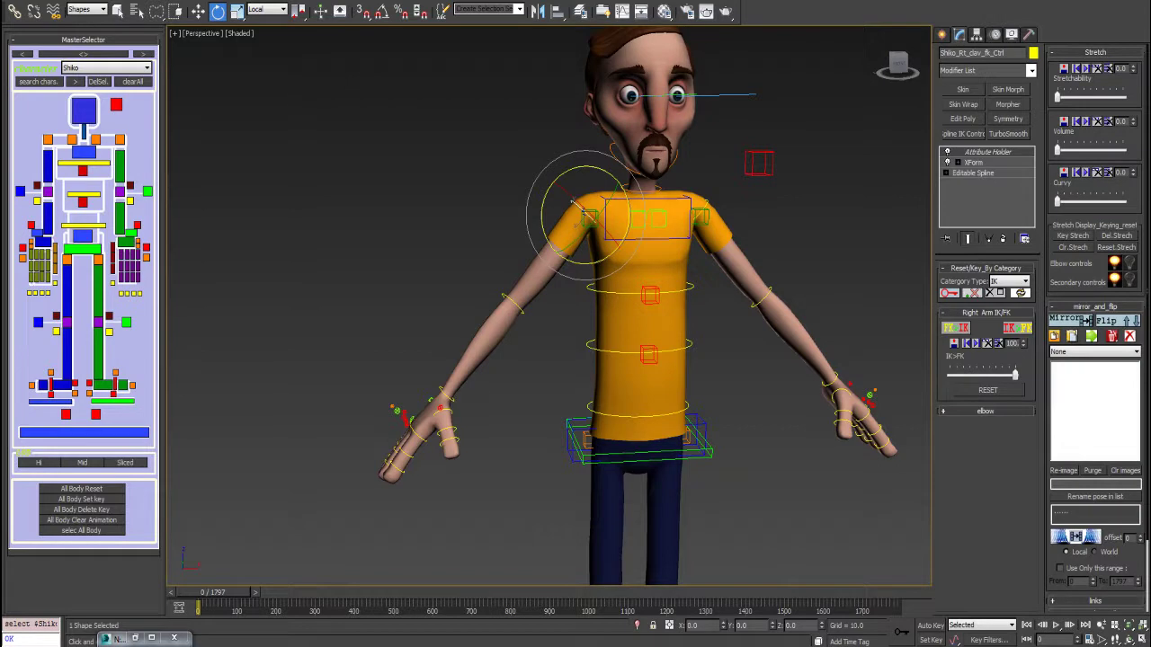
pyautogui.click(613, 153)
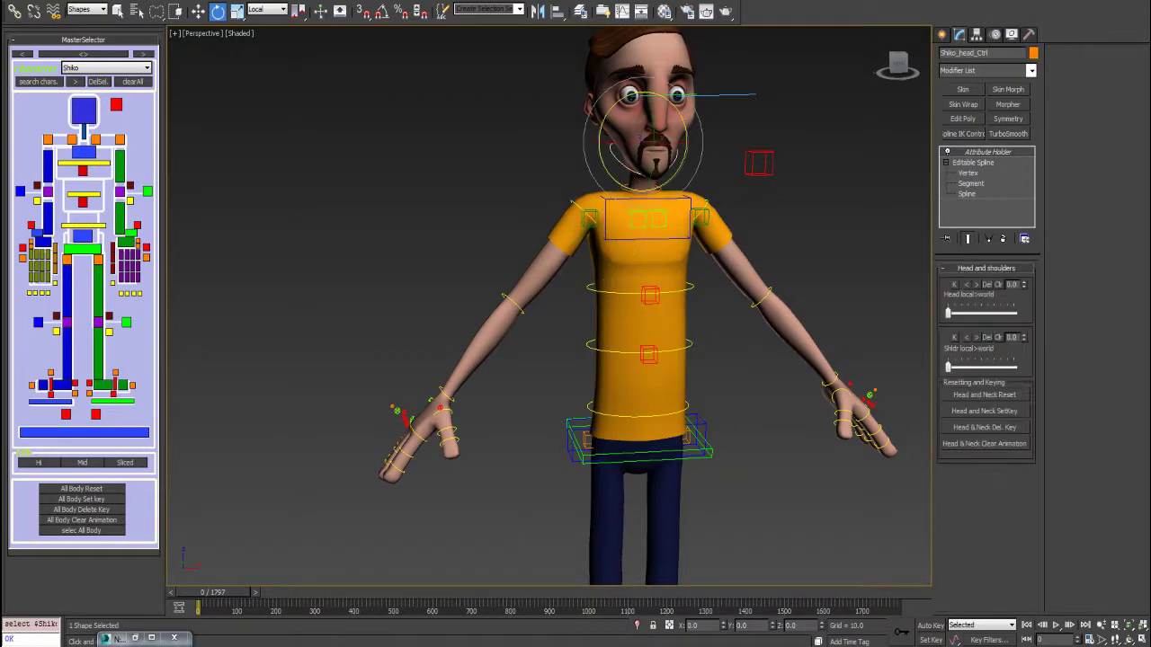
pyautogui.moveTo(947, 312); pyautogui.dragTo(974, 312)
pyautogui.moveTo(948, 367); pyautogui.dragTo(1013, 366)
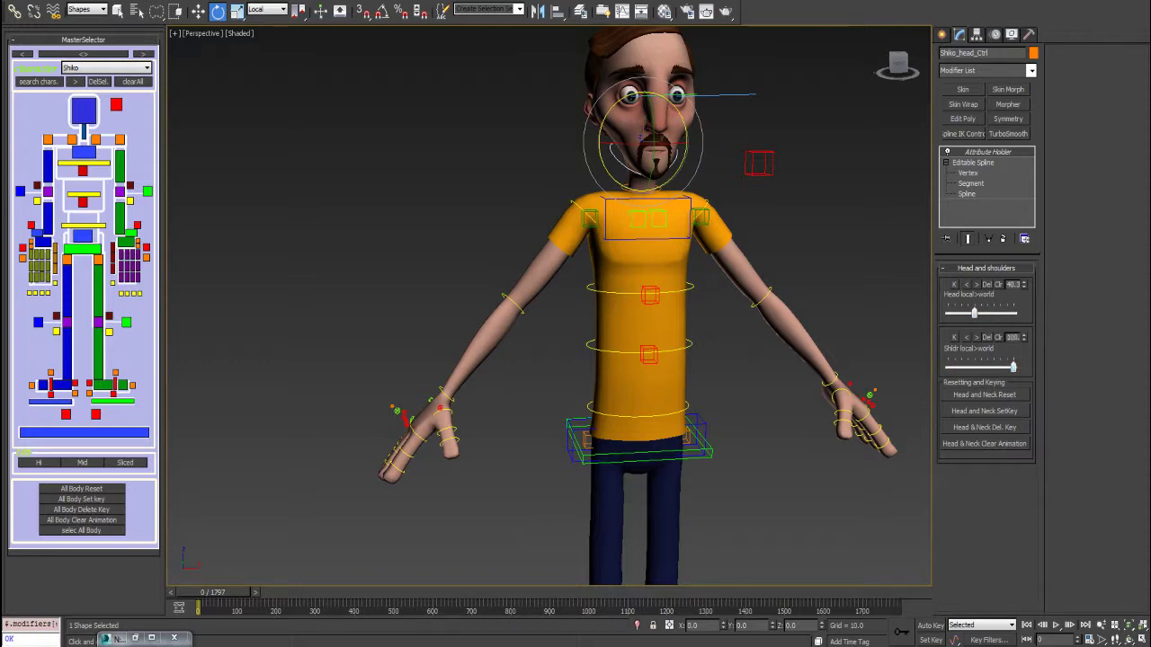
# Try tilting the upper spine ring toward the character's right with the head partly in world space, and undo the rotation
pyautogui.click(676, 291)
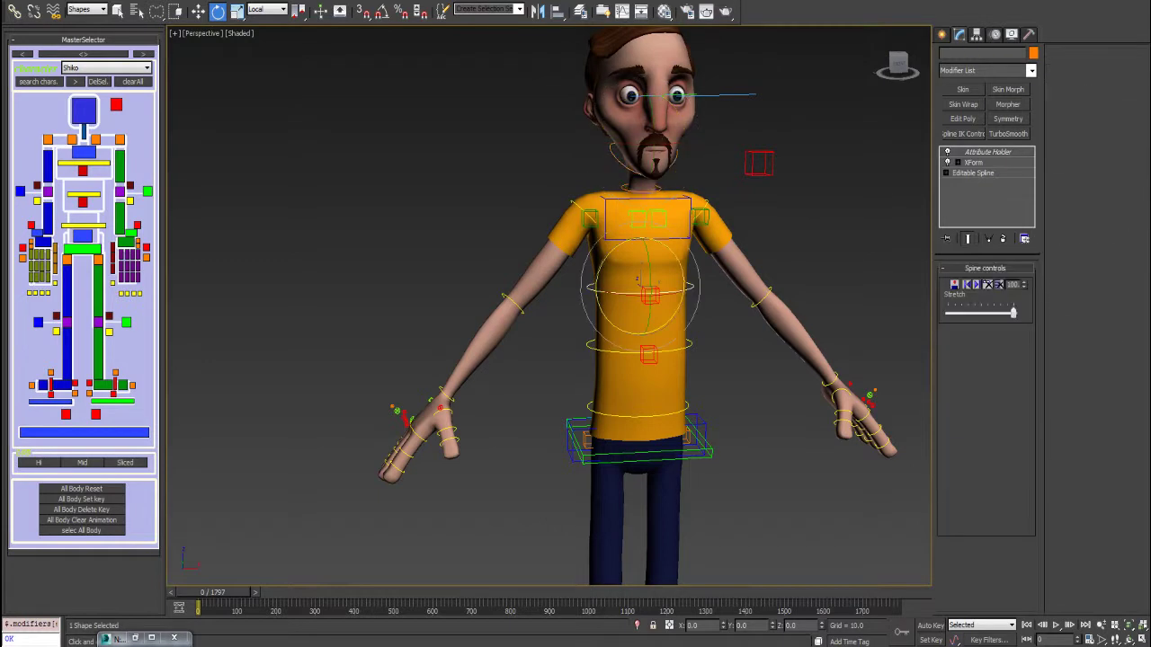
pyautogui.moveTo(615, 248)
pyautogui.mouseDown()
pyautogui.moveTo(592, 255)
pyautogui.moveTo(633, 236)
pyautogui.moveTo(612, 257)
pyautogui.moveTo(626, 257)
pyautogui.moveTo(609, 258)
pyautogui.mouseUp()
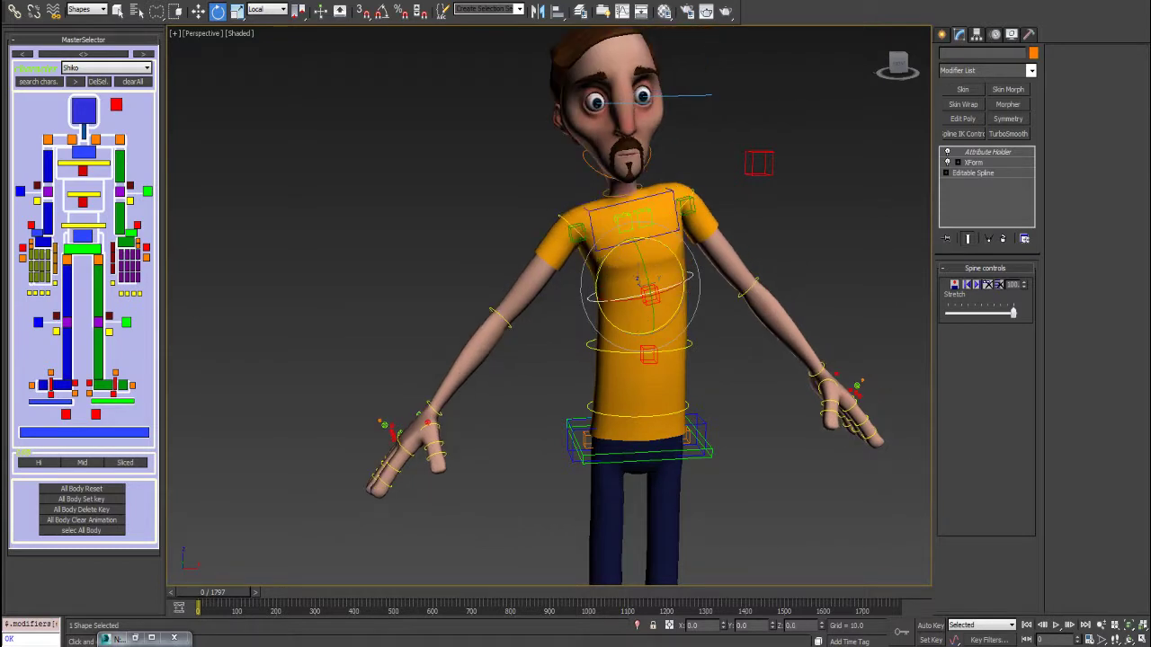
pyautogui.hotkey('ctrl', 'z')
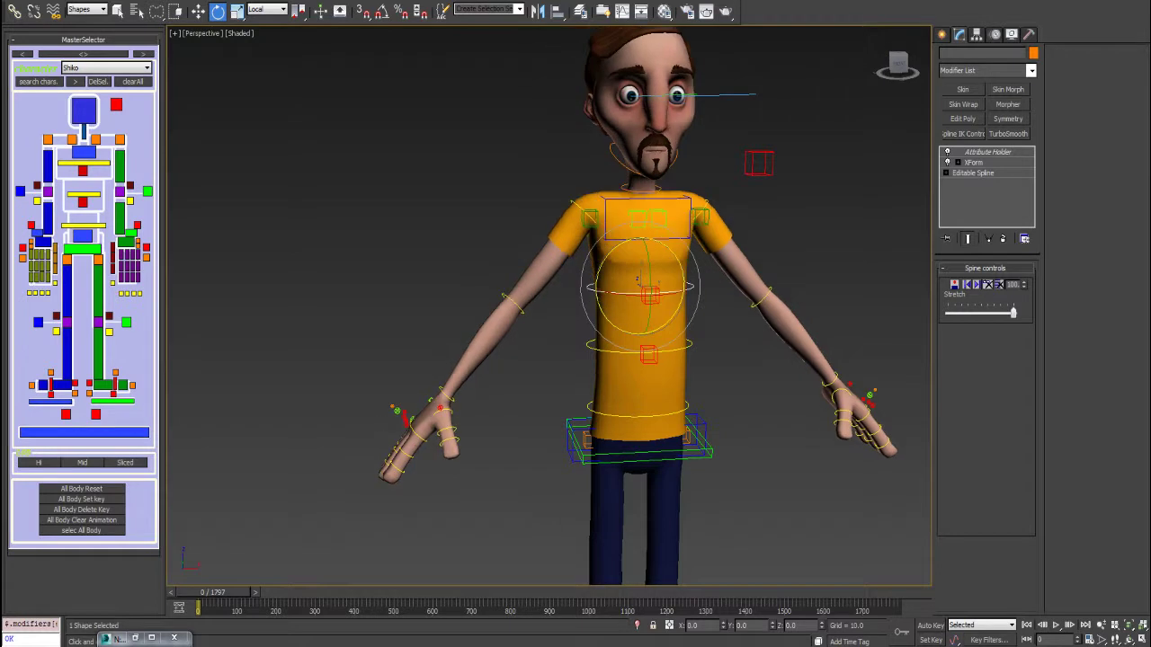
# Raise Head local>world to its maximum, test it by rotating the upper spine ring, and undo the rotation
pyautogui.click(618, 162)
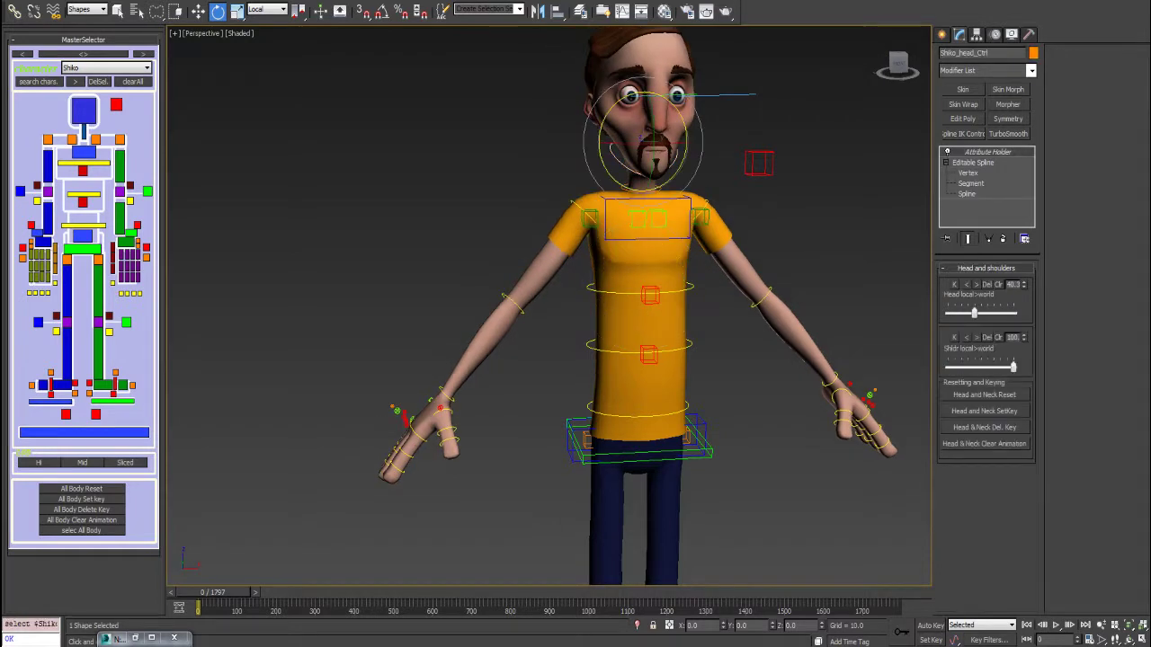
pyautogui.moveTo(974, 312); pyautogui.dragTo(1013, 313)
pyautogui.click(688, 290)
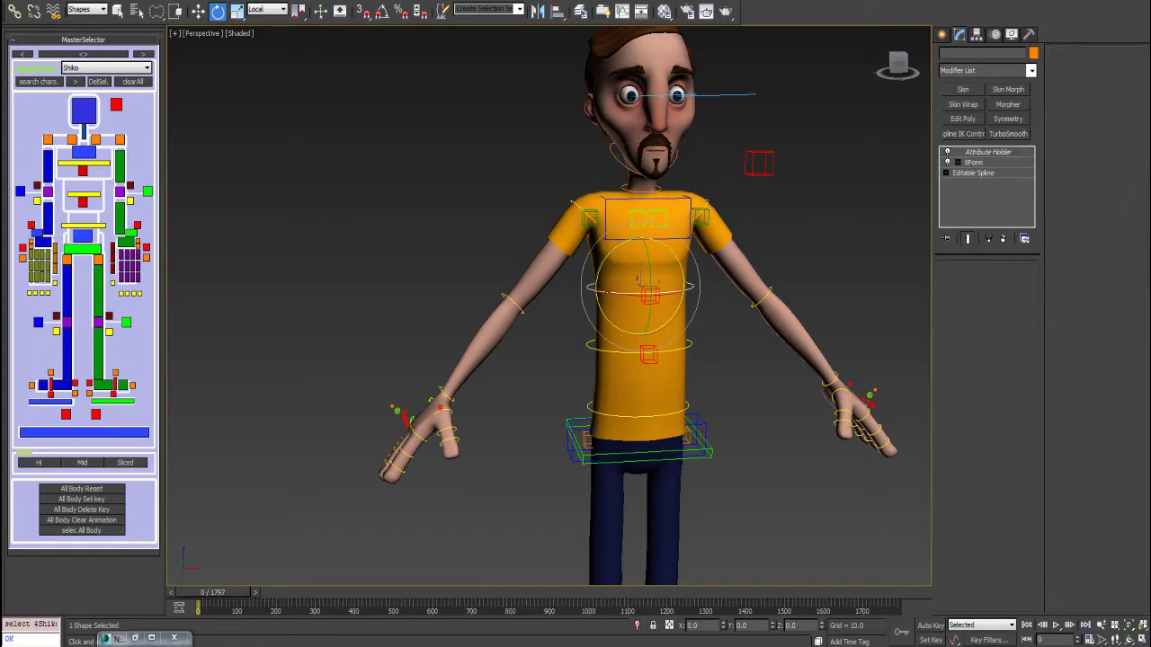
pyautogui.moveTo(680, 307); pyautogui.dragTo(674, 318)
pyautogui.moveTo(610, 252)
pyautogui.mouseDown()
pyautogui.moveTo(581, 280)
pyautogui.moveTo(616, 246)
pyautogui.mouseUp()
pyautogui.moveTo(648, 286)
pyautogui.mouseDown()
pyautogui.moveTo(593, 270)
pyautogui.moveTo(640, 286)
pyautogui.mouseUp()
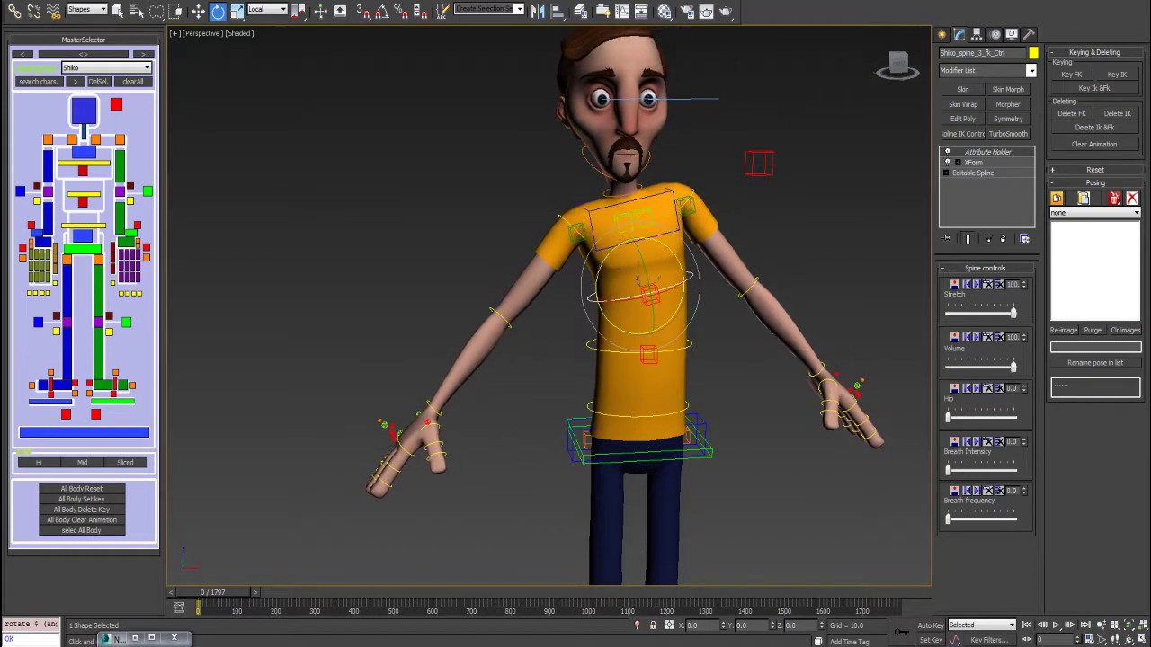
pyautogui.hotkey('ctrl', 'z')
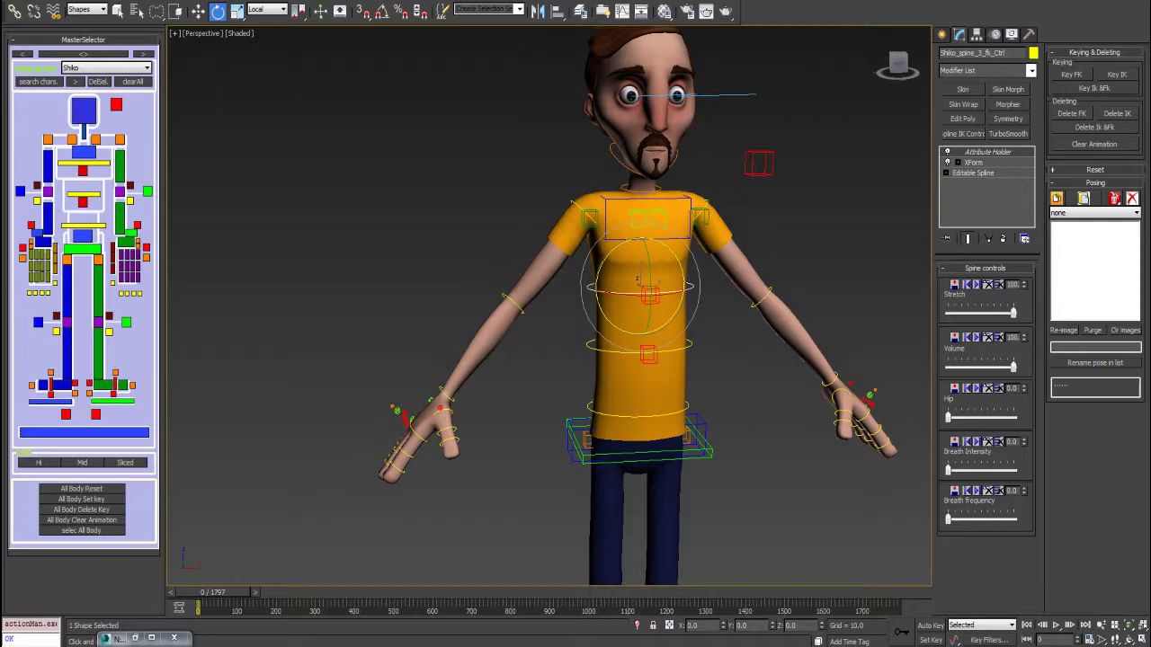
# Deselect the upper spine control so that nothing in the rig is selected
pyautogui.keyDown('alt'); pyautogui.moveTo(640, 286); pyautogui.dragTo(667, 294, button='middle'); pyautogui.keyUp('alt')
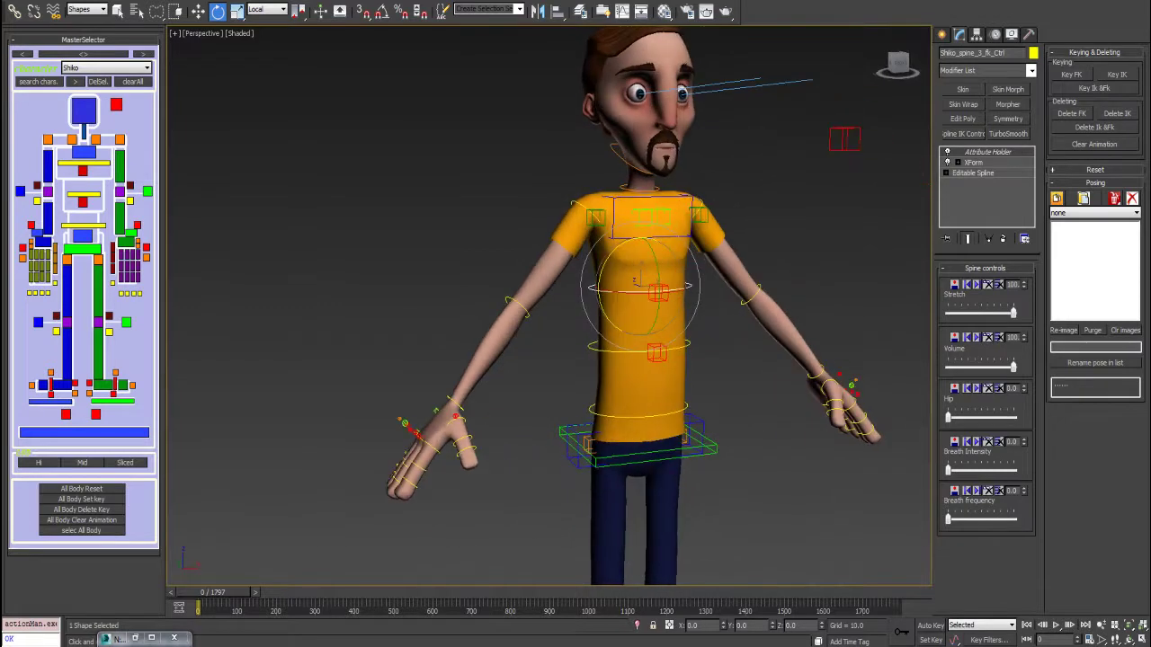
pyautogui.scroll(1, 600, 232)
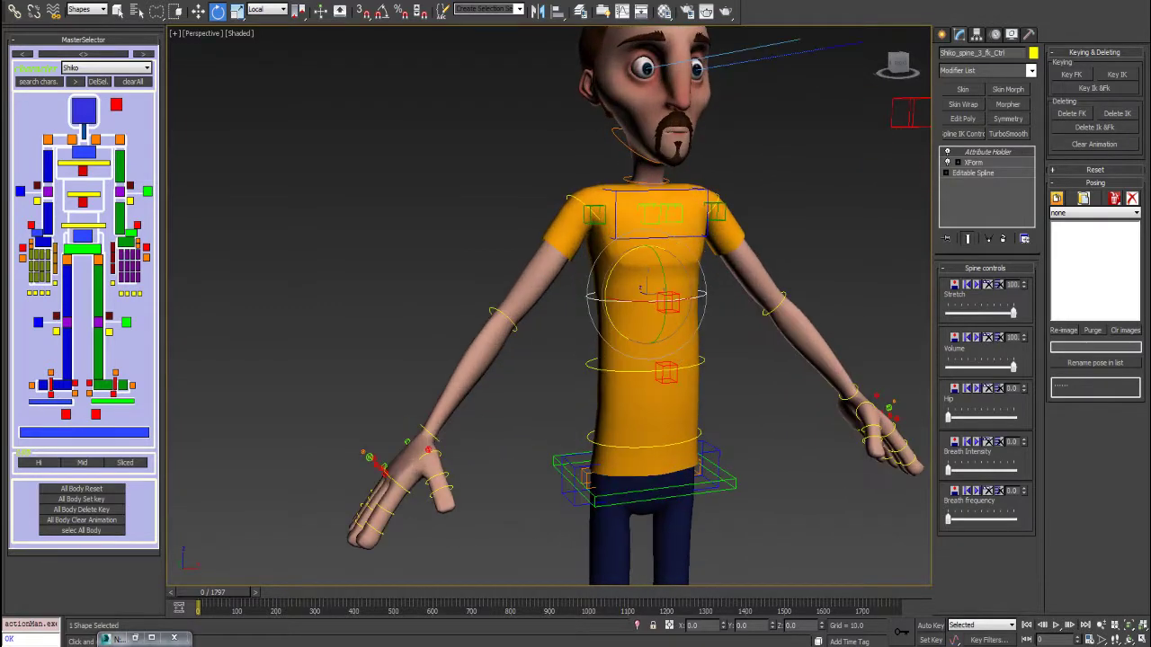
pyautogui.click(474, 210)
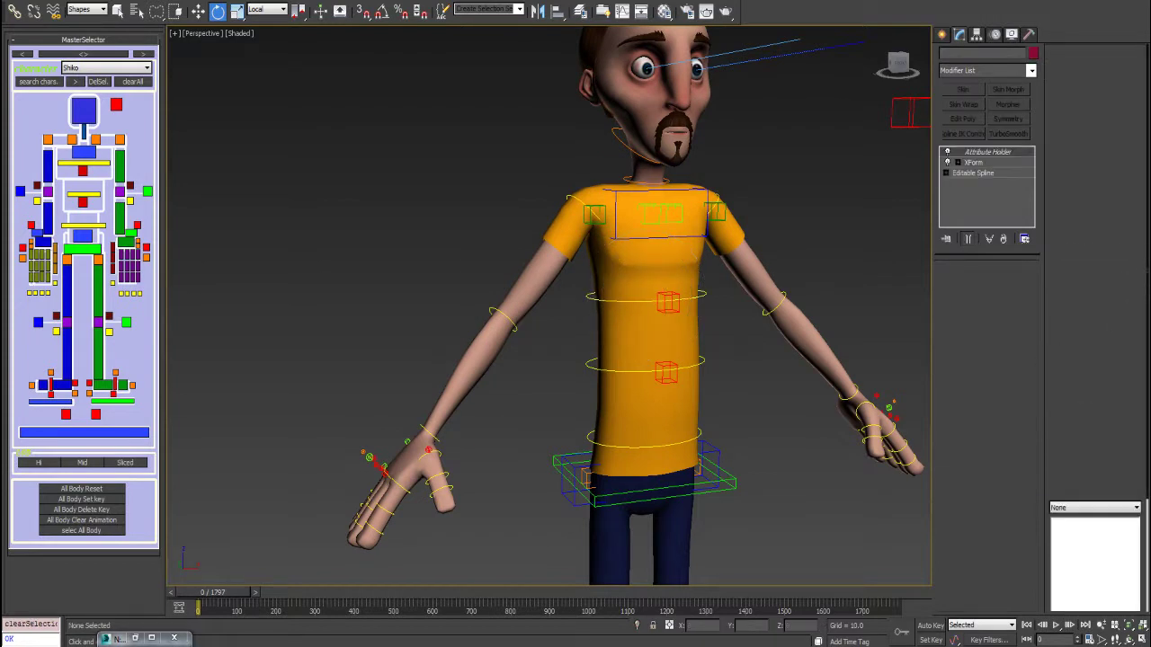
# Select the right upper-arm FK control, look through its stretch, mirror and reset settings, and collapse the mirror_and_flip rollout
pyautogui.click(500, 316)
pyautogui.scroll(1, 500, 317)
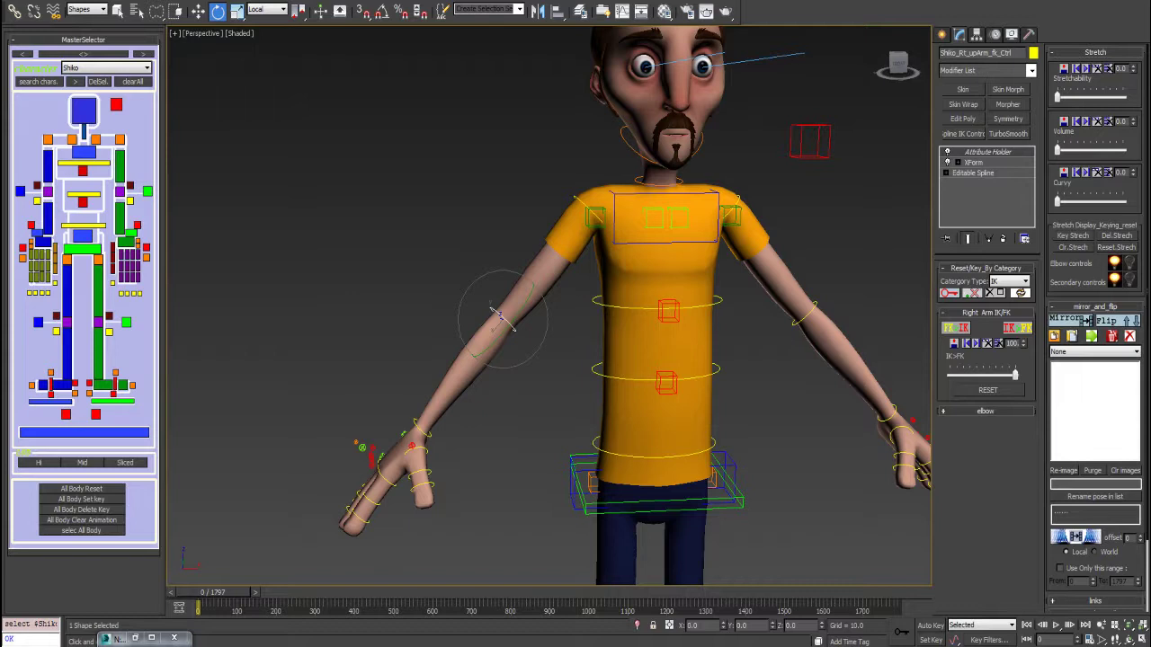
pyautogui.scroll(-3, 1088, 321)
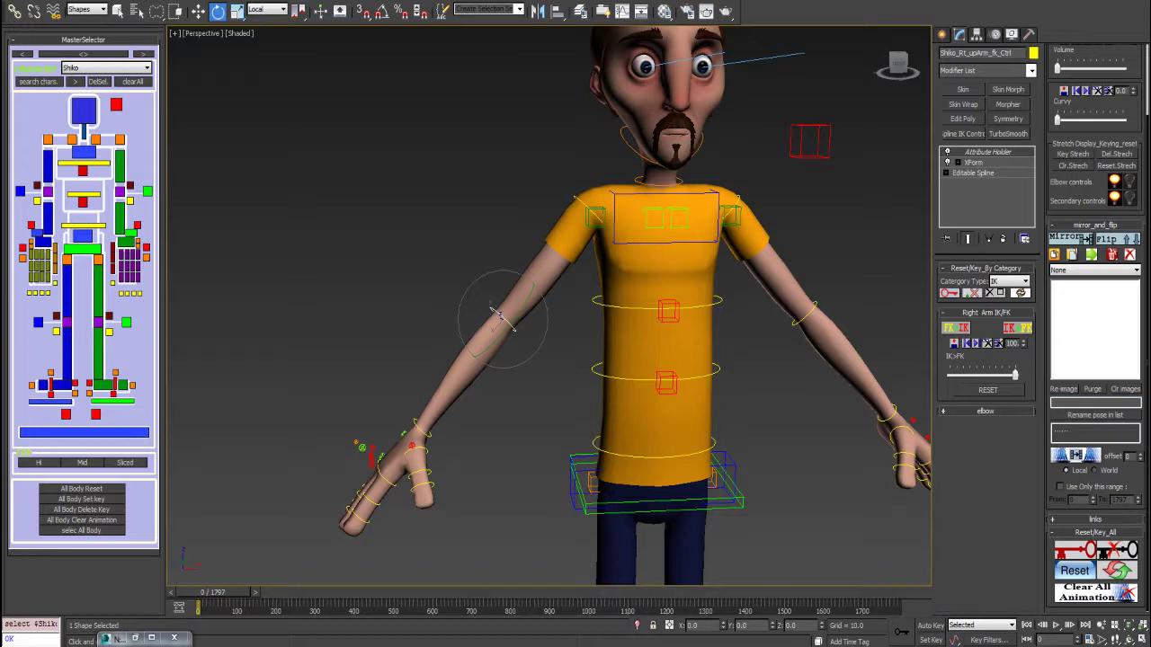
pyautogui.moveTo(549, 305)
pyautogui.keyDown('alt'); pyautogui.mouseDown(button='middle')
pyautogui.moveTo(640, 318)
pyautogui.moveTo(543, 302)
pyautogui.mouseUp(button='middle'); pyautogui.keyUp('alt')
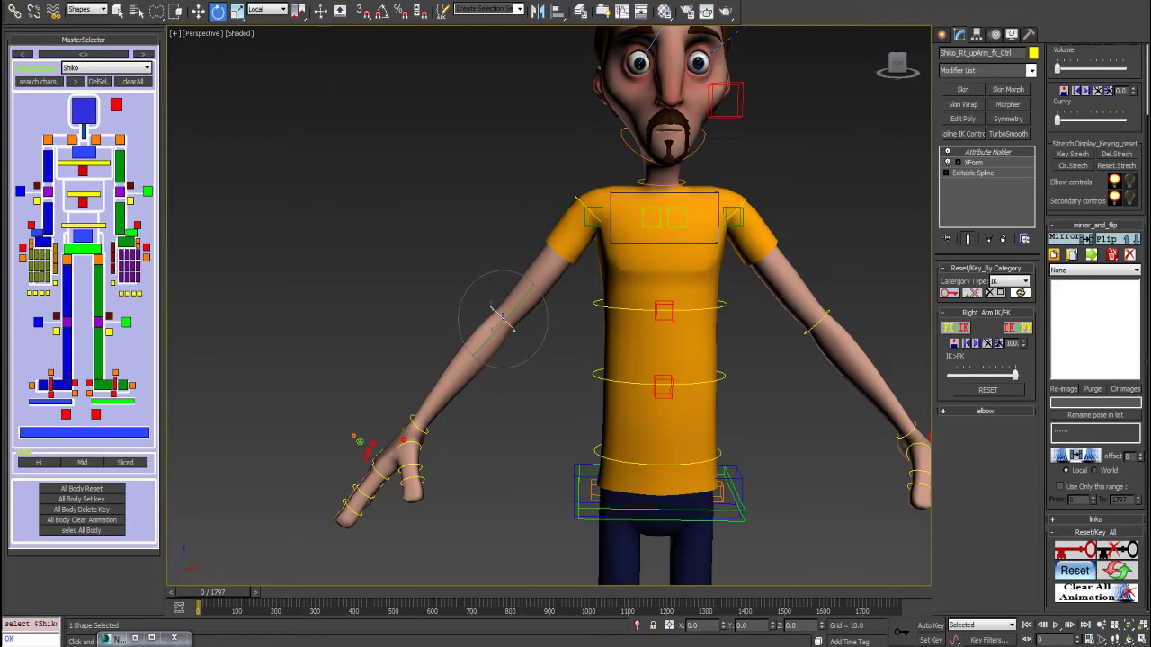
pyautogui.click(1094, 225)
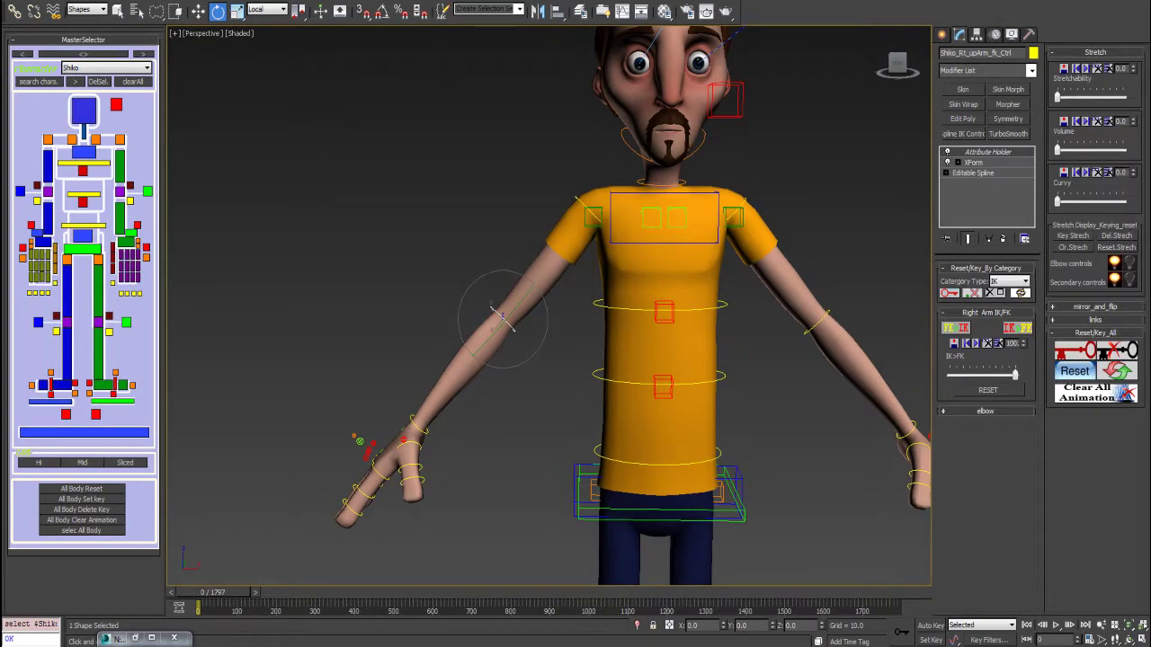
# Frame the right hand's green master finger control and try rotating it slightly
pyautogui.keyDown('alt'); pyautogui.moveTo(545, 310); pyautogui.dragTo(640, 313, button='middle'); pyautogui.keyUp('alt')
pyautogui.keyDown('alt'); pyautogui.moveTo(500, 319); pyautogui.dragTo(575, 182, button='middle'); pyautogui.keyUp('alt')
pyautogui.scroll(-1, 536, 232)
pyautogui.scroll(2, 550, 230)
pyautogui.click(420, 376)
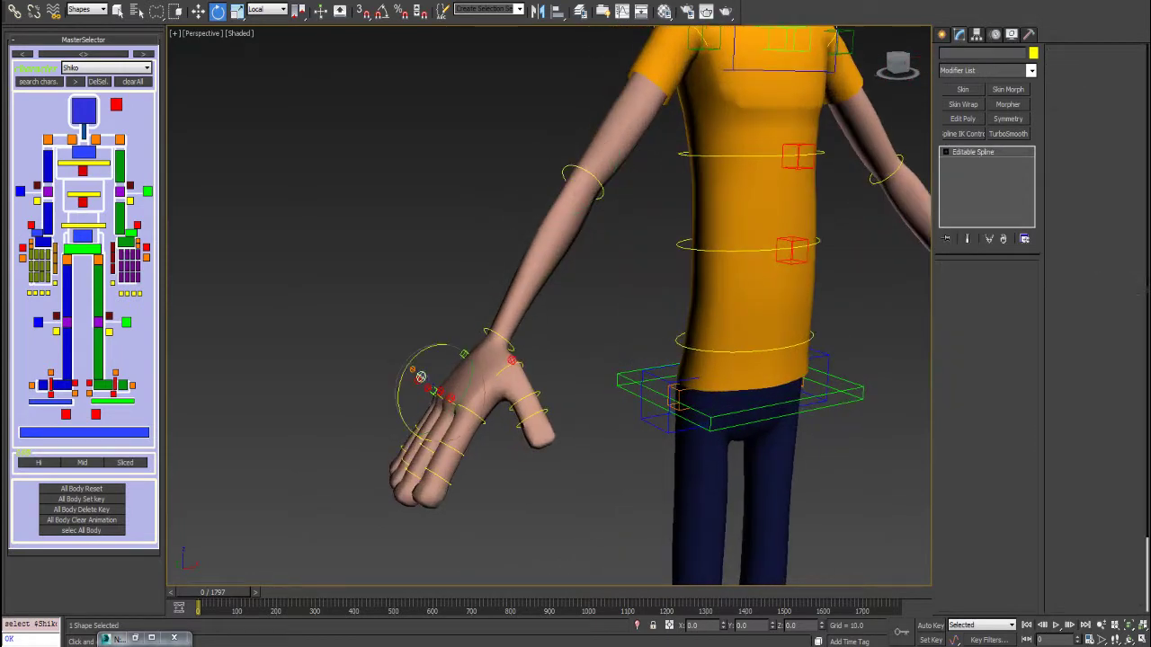
pyautogui.press('z')
pyautogui.keyDown('alt'); pyautogui.moveTo(421, 377); pyautogui.dragTo(448, 358, button='middle'); pyautogui.keyUp('alt')
pyautogui.scroll(-10, 447, 357)
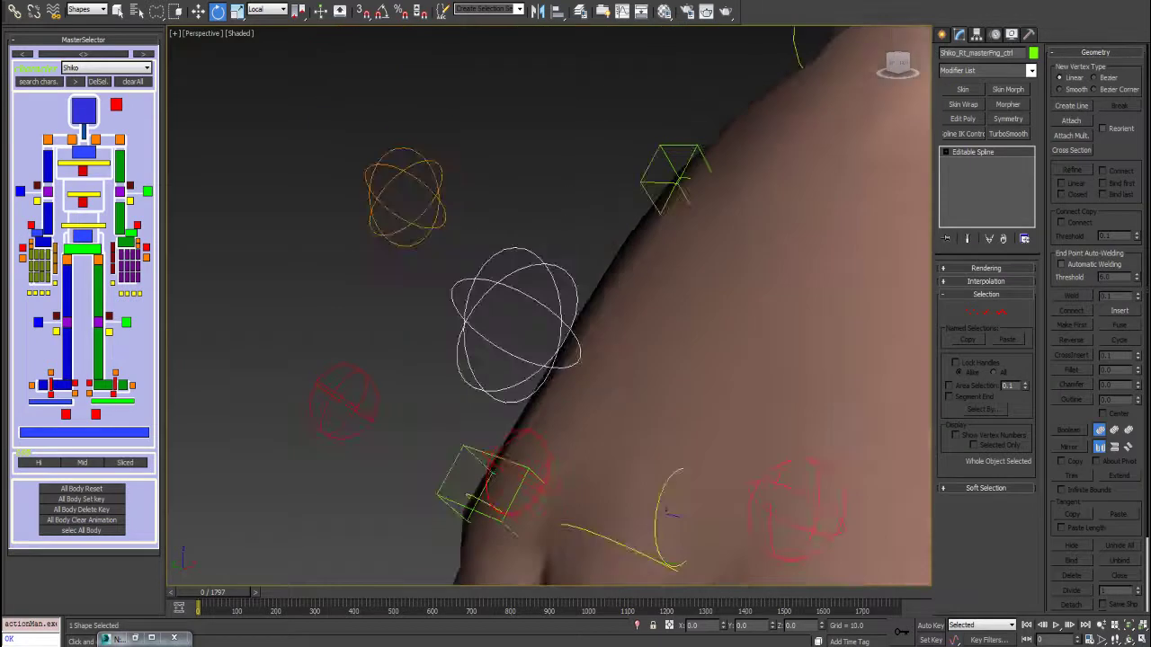
pyautogui.scroll(-2, 446, 359)
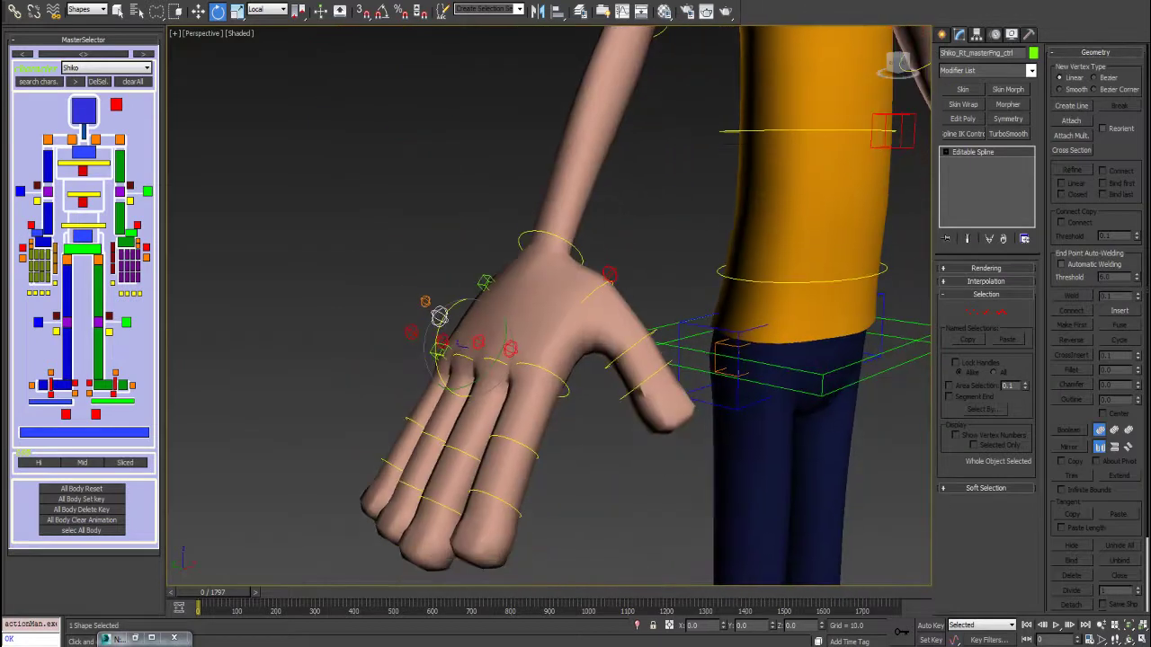
pyautogui.keyDown('alt'); pyautogui.moveTo(460, 345); pyautogui.dragTo(444, 340, button='middle'); pyautogui.keyUp('alt')
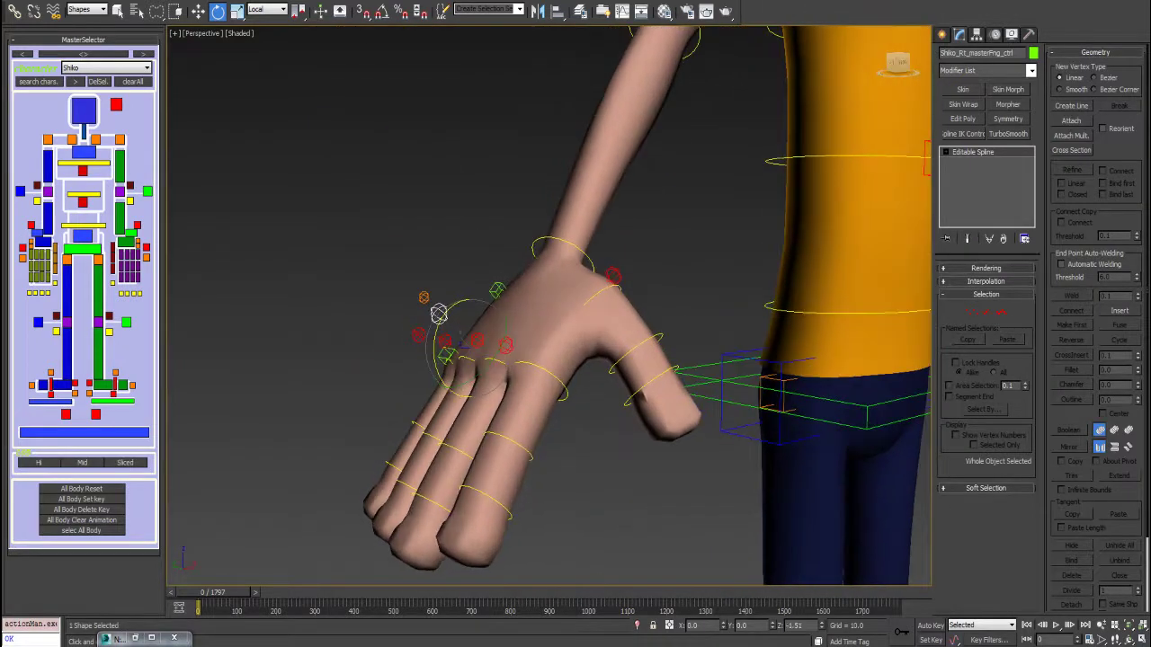
pyautogui.moveTo(439, 313)
pyautogui.mouseDown()
pyautogui.moveTo(432, 369)
pyautogui.moveTo(426, 329)
pyautogui.moveTo(438, 311)
pyautogui.mouseUp()
# Try rotating the right index finger's local control, and its middle and tip rings together
pyautogui.click(505, 345)
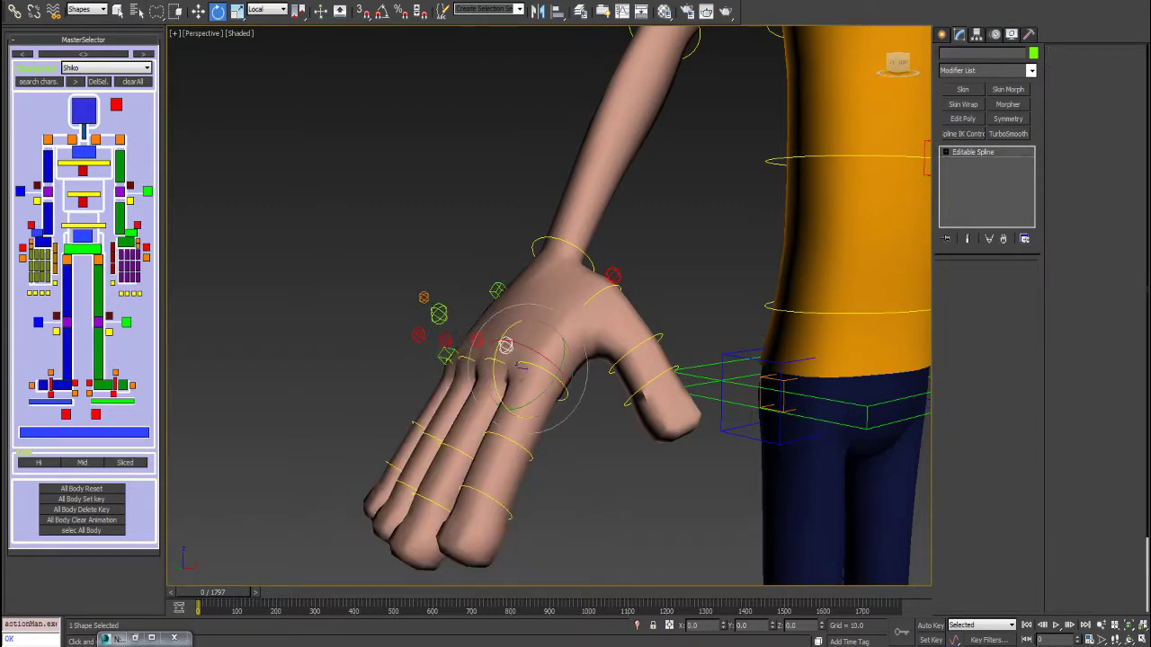
pyautogui.moveTo(505, 345)
pyautogui.mouseDown()
pyautogui.moveTo(505, 420)
pyautogui.moveTo(505, 346)
pyautogui.mouseUp()
pyautogui.click(526, 454)
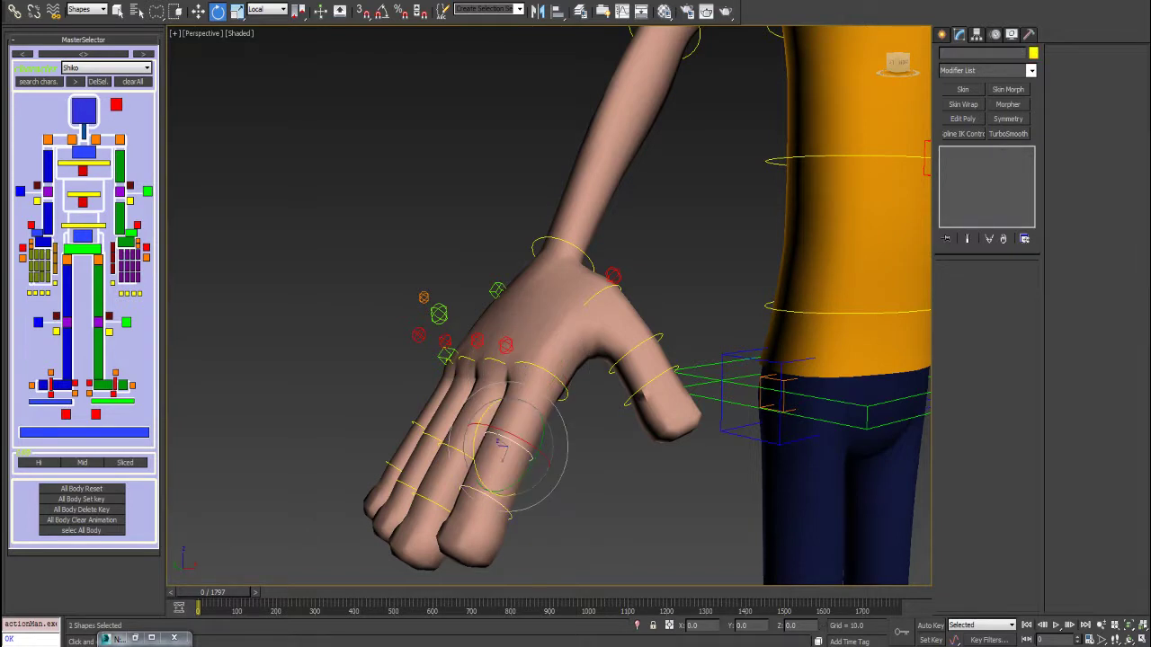
pyautogui.moveTo(499, 443); pyautogui.dragTo(503, 452)
pyautogui.moveTo(524, 513); pyautogui.dragTo(509, 515)
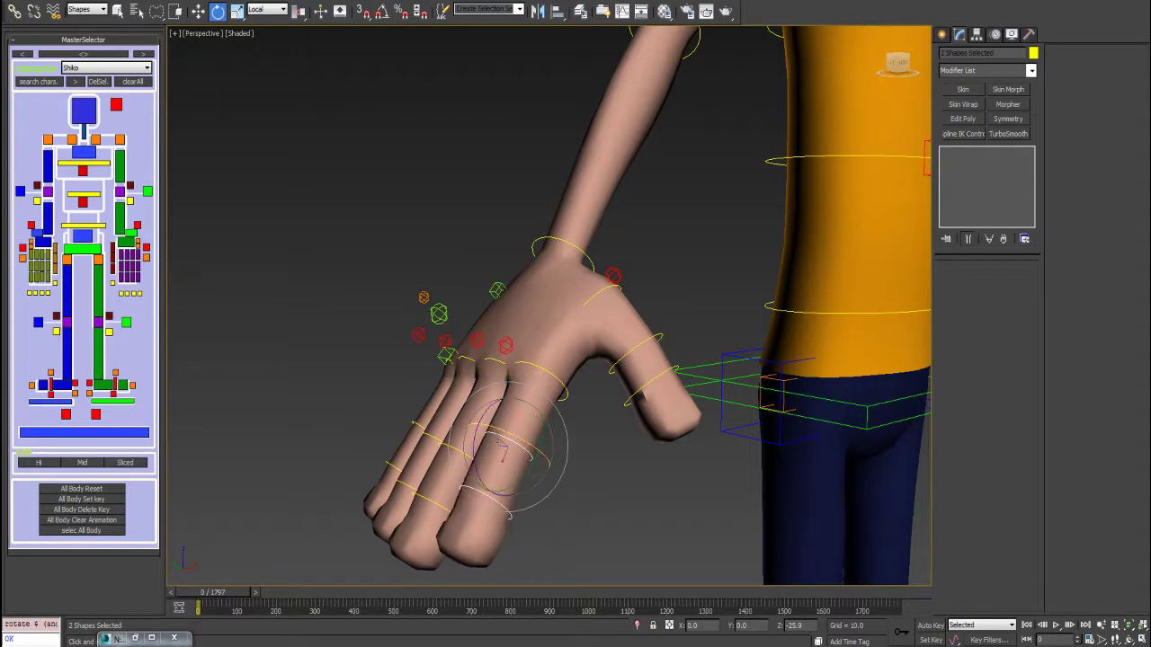
# Try moving the base ring of the right index finger
pyautogui.click(533, 383)
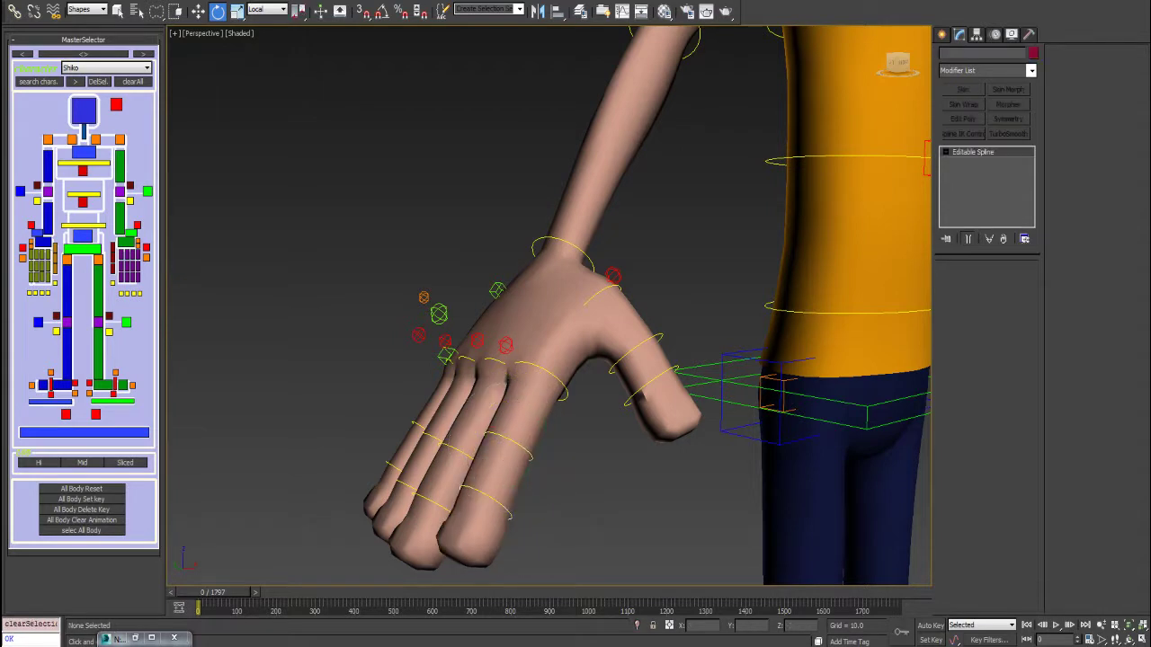
pyautogui.press('w')
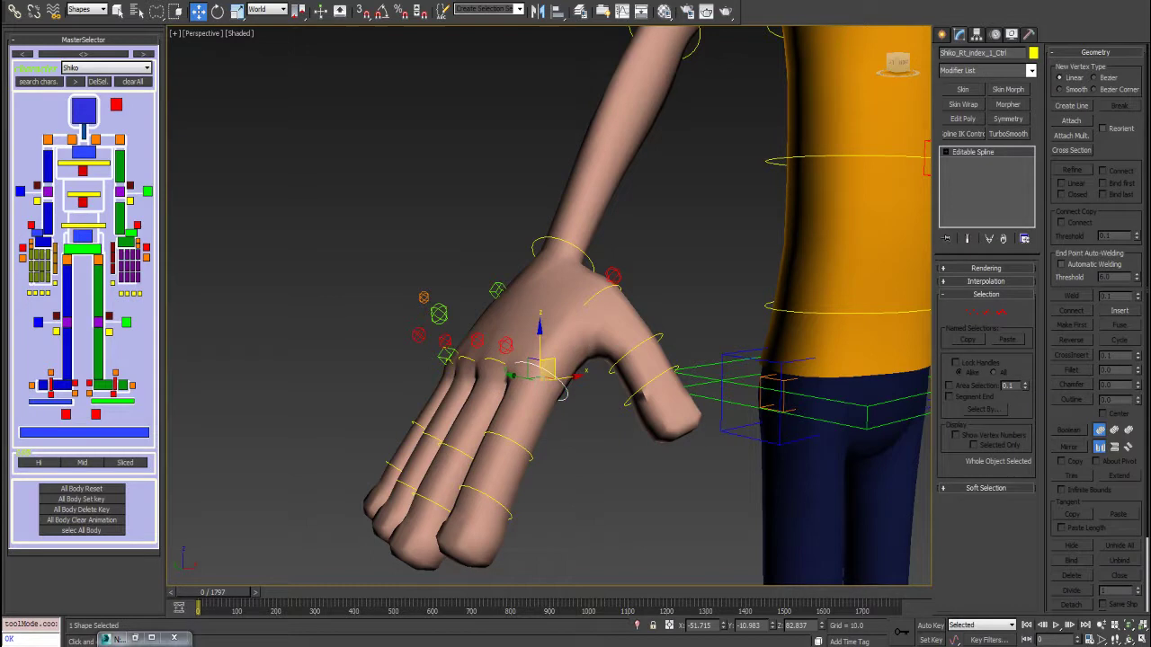
pyautogui.moveTo(547, 368)
pyautogui.mouseDown()
pyautogui.moveTo(557, 381)
pyautogui.moveTo(546, 370)
pyautogui.mouseUp()
pyautogui.moveTo(546, 370)
pyautogui.keyDown('alt'); pyautogui.mouseDown(button='middle')
pyautogui.moveTo(730, 370)
pyautogui.moveTo(555, 359)
pyautogui.mouseUp(button='middle'); pyautogui.keyUp('alt')
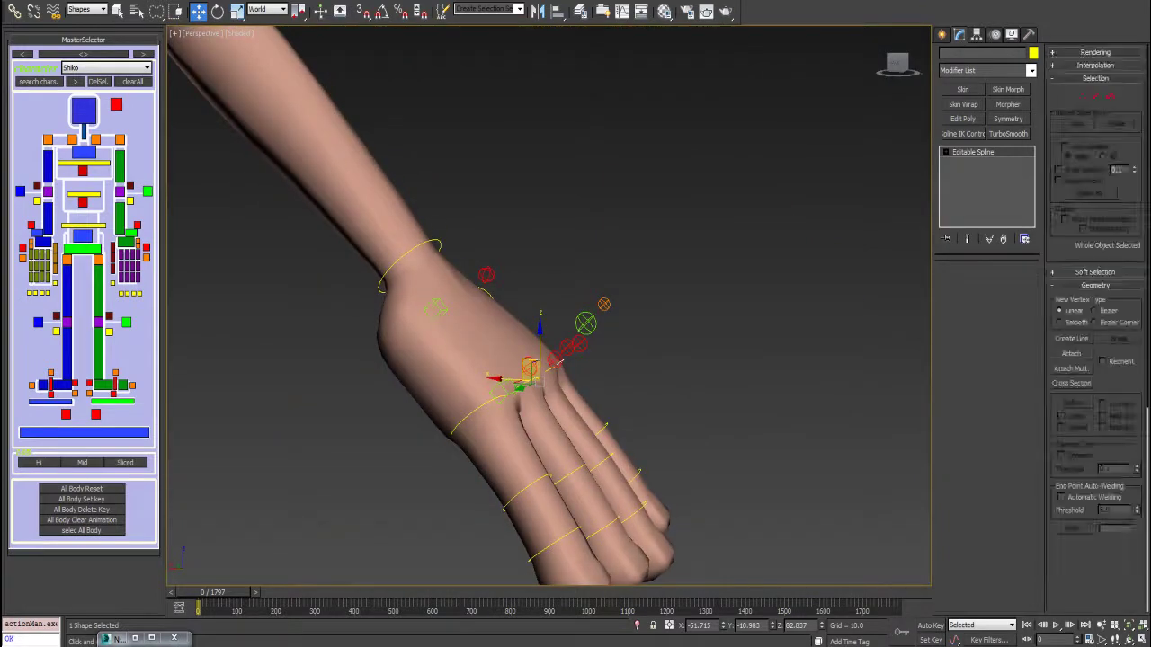
# Try bending the right palm by rotating the stretchy knuckles control nearest the wrist, and undo the rotation
pyautogui.click(436, 309)
pyautogui.keyDown('alt'); pyautogui.moveTo(436, 309); pyautogui.dragTo(446, 309, button='middle'); pyautogui.keyUp('alt')
pyautogui.press('e')
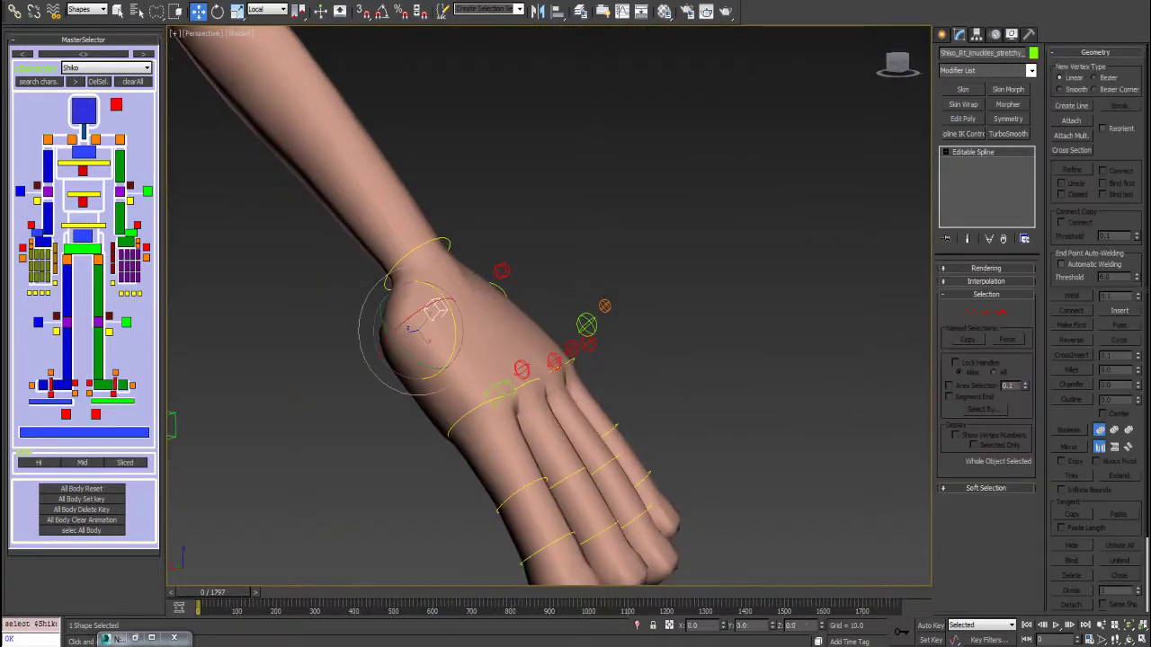
pyautogui.press('e')
pyautogui.moveTo(432, 303)
pyautogui.mouseDown()
pyautogui.moveTo(413, 313)
pyautogui.moveTo(437, 311)
pyautogui.moveTo(433, 324)
pyautogui.mouseUp()
pyautogui.keyDown('alt'); pyautogui.moveTo(433, 325); pyautogui.dragTo(446, 257, button='middle'); pyautogui.keyUp('alt')
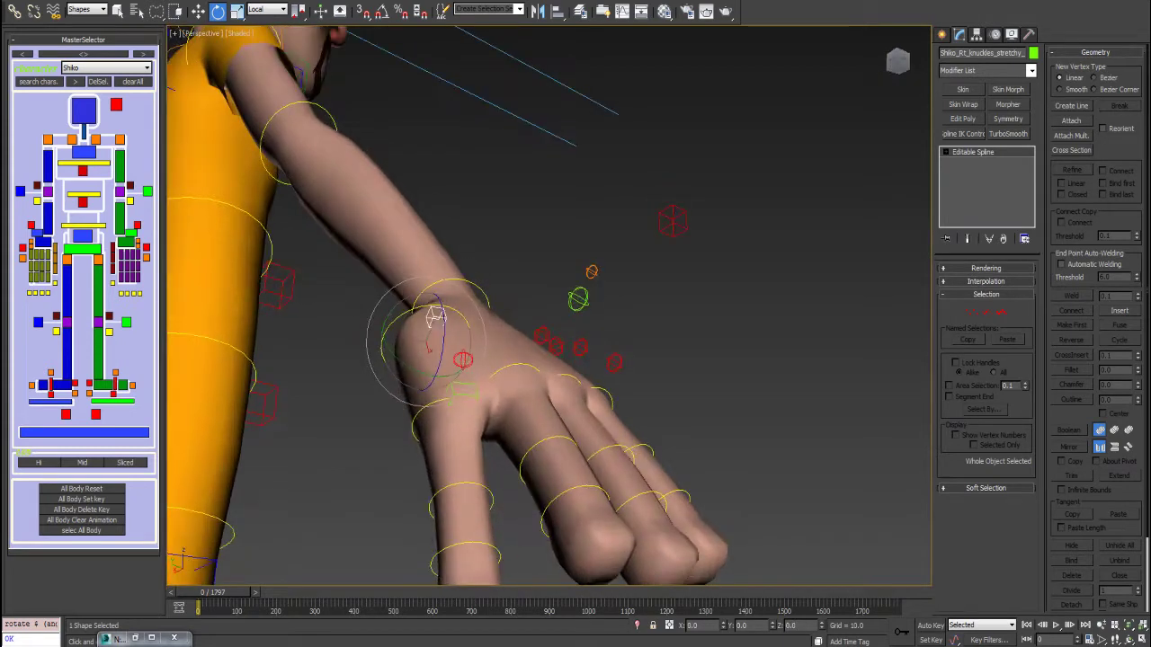
pyautogui.hotkey('ctrl', 'z')
pyautogui.hotkey('ctrl', 'z')
# Try moving the second stretchy knuckles control, the one near the base of the right little finger
pyautogui.click(608, 394)
pyautogui.keyDown('alt'); pyautogui.moveTo(607, 393); pyautogui.dragTo(631, 445, button='middle'); pyautogui.keyUp('alt')
pyautogui.click(485, 394)
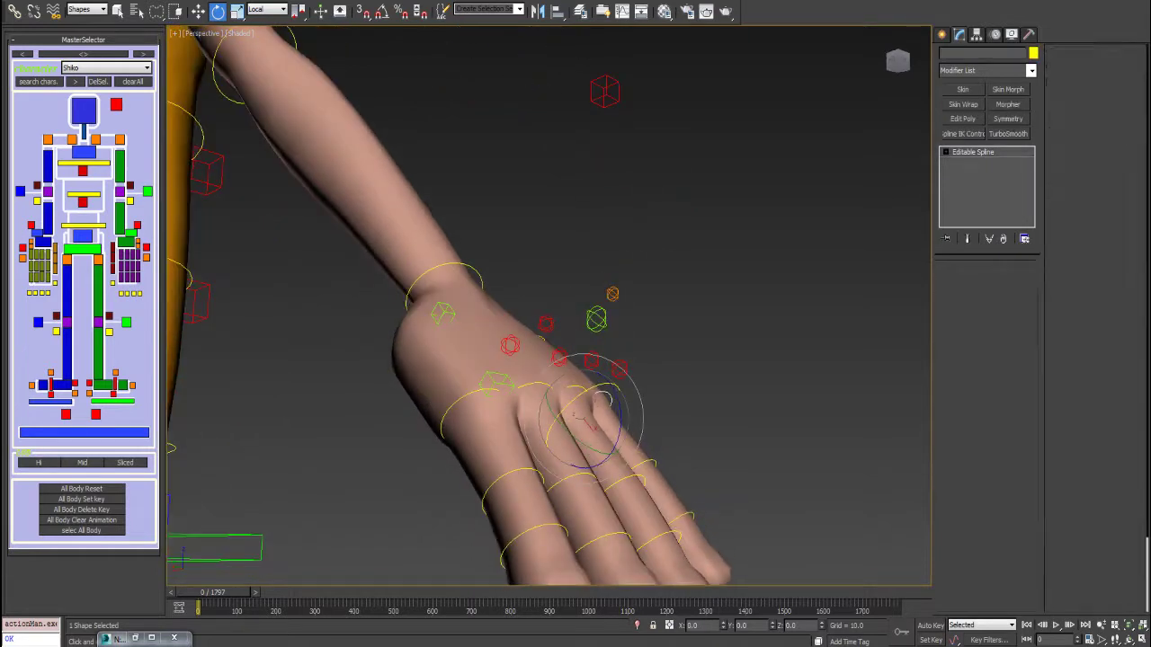
pyautogui.rightClick(482, 370)
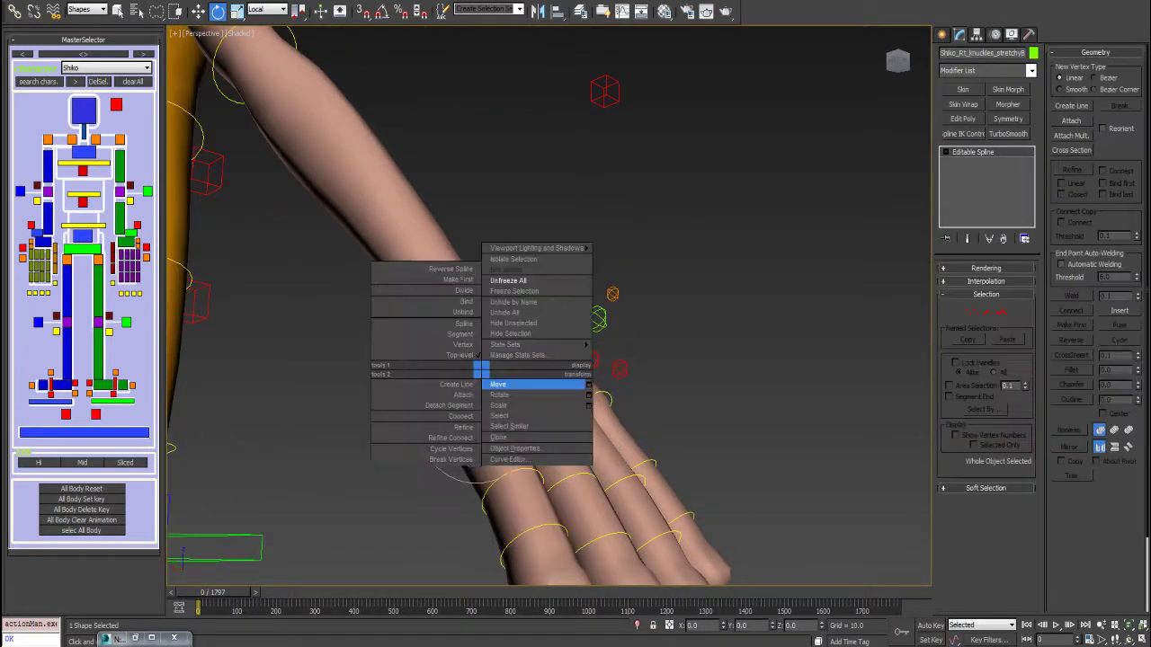
pyautogui.click(504, 384)
pyautogui.keyDown('alt'); pyautogui.moveTo(490, 393); pyautogui.dragTo(547, 398, button='middle'); pyautogui.keyUp('alt')
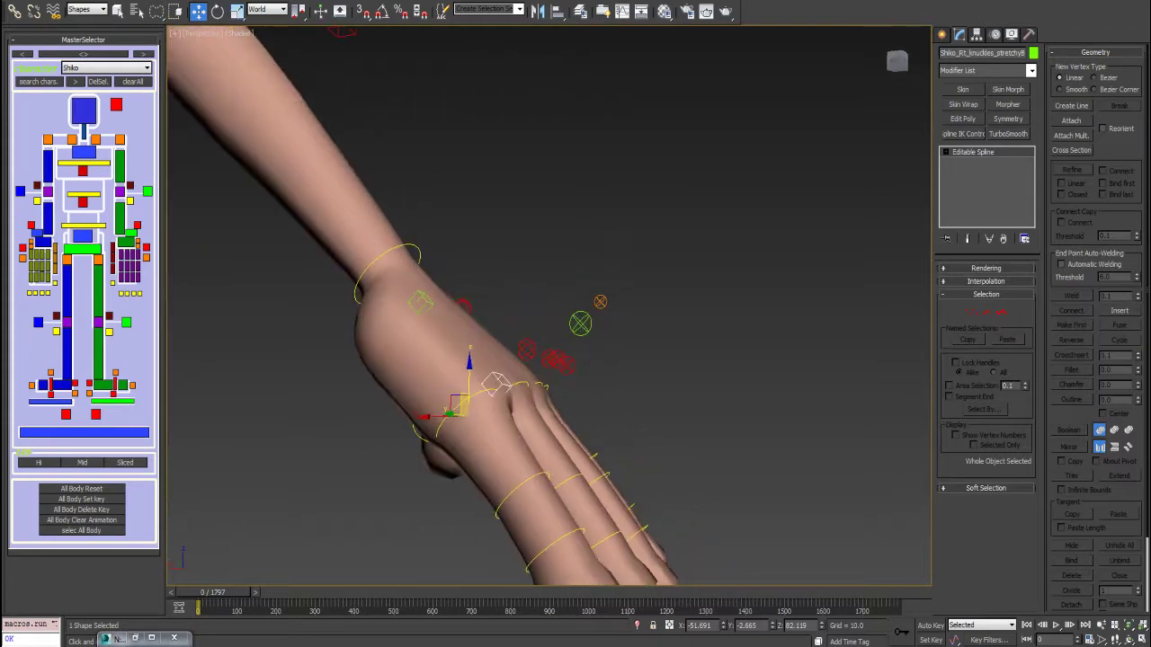
pyautogui.moveTo(458, 406); pyautogui.dragTo(463, 392)
pyautogui.rightClick(463, 393)
pyautogui.keyDown('alt'); pyautogui.moveTo(463, 393); pyautogui.dragTo(274, 391, button='middle'); pyautogui.keyUp('alt')
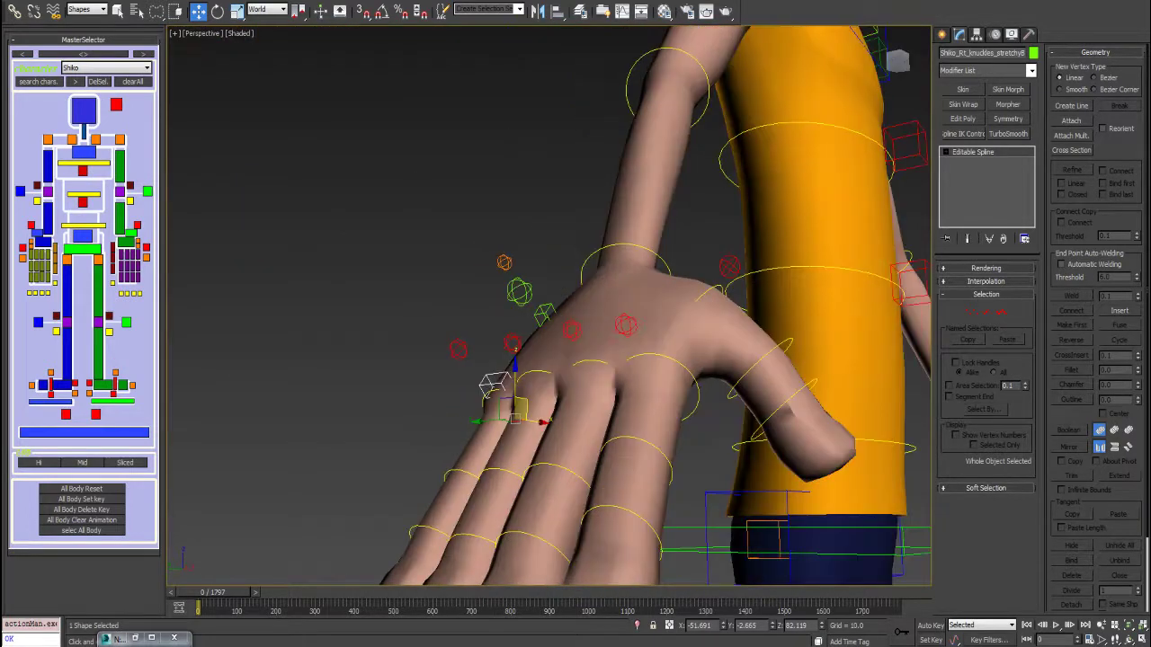
# Rotate the orange master finger control of the right hand so the fingers bend by progressively different amounts
pyautogui.click(504, 262)
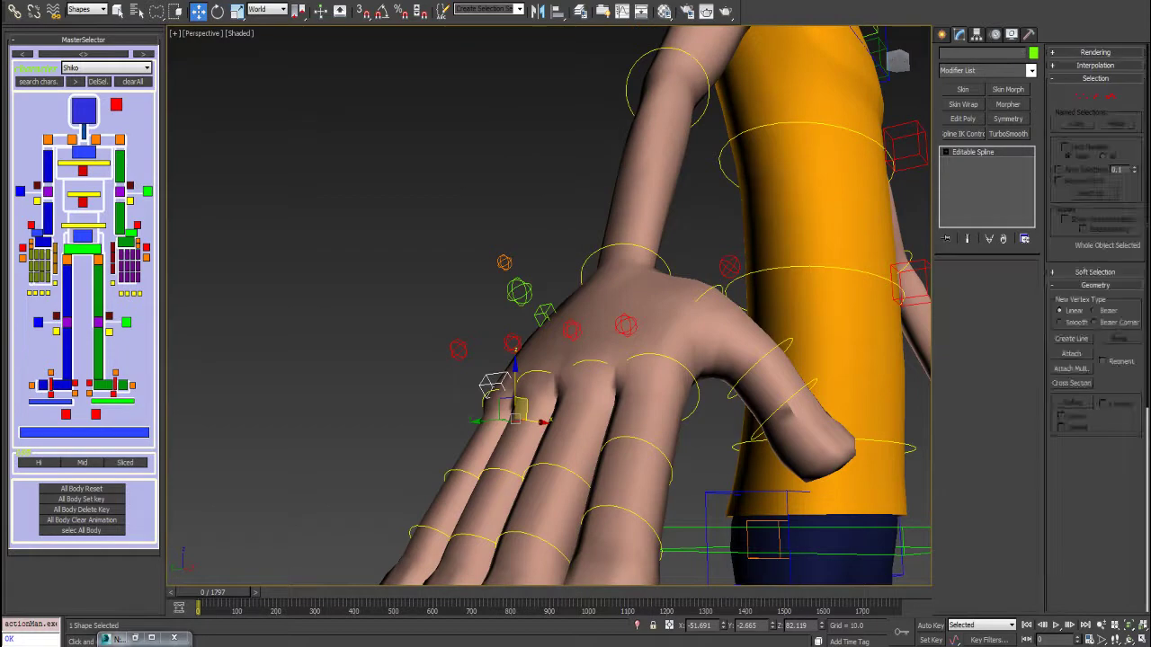
pyautogui.press('e')
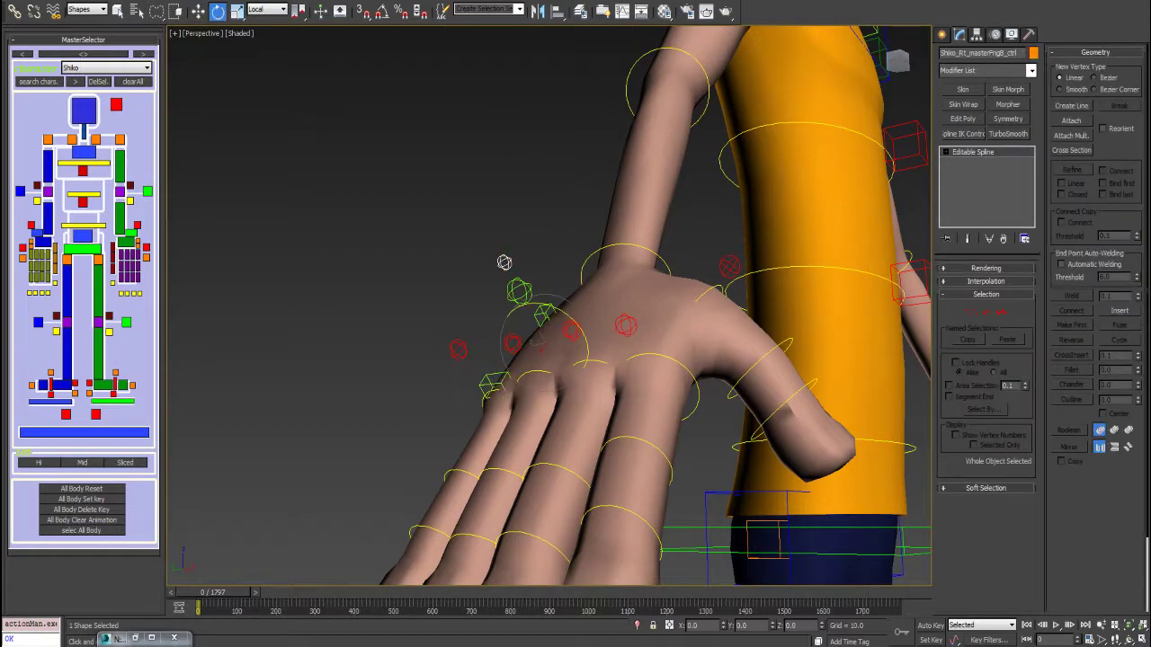
pyautogui.moveTo(506, 260); pyautogui.dragTo(480, 275)
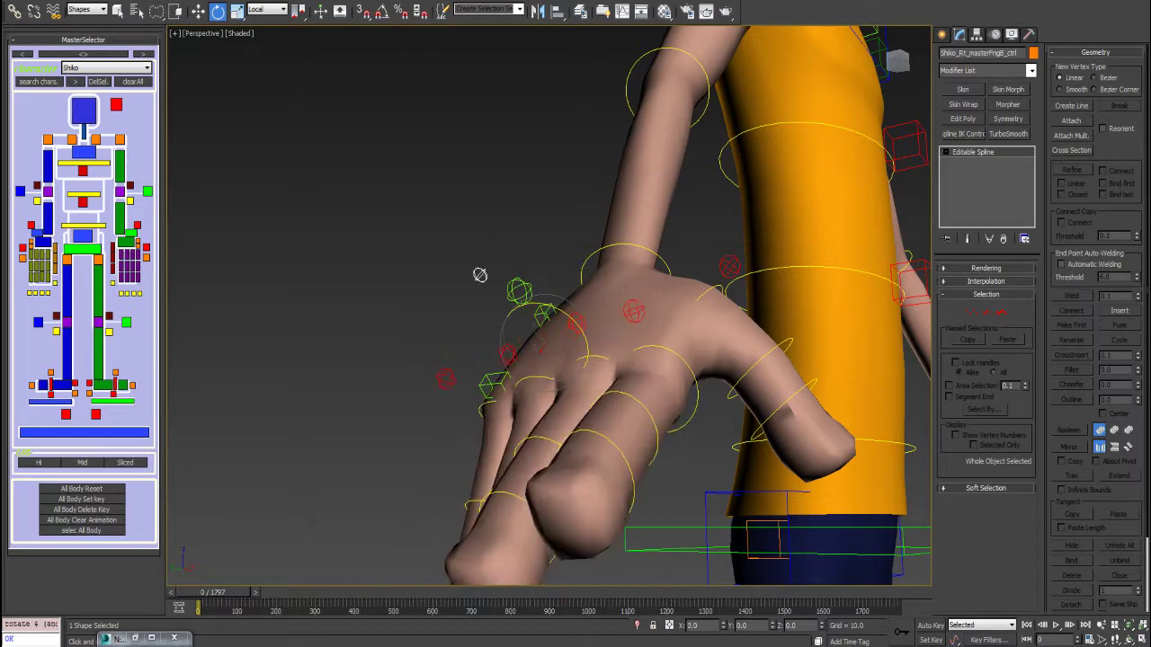
pyautogui.keyDown('alt'); pyautogui.moveTo(480, 276); pyautogui.dragTo(452, 167, button='middle'); pyautogui.keyUp('alt')
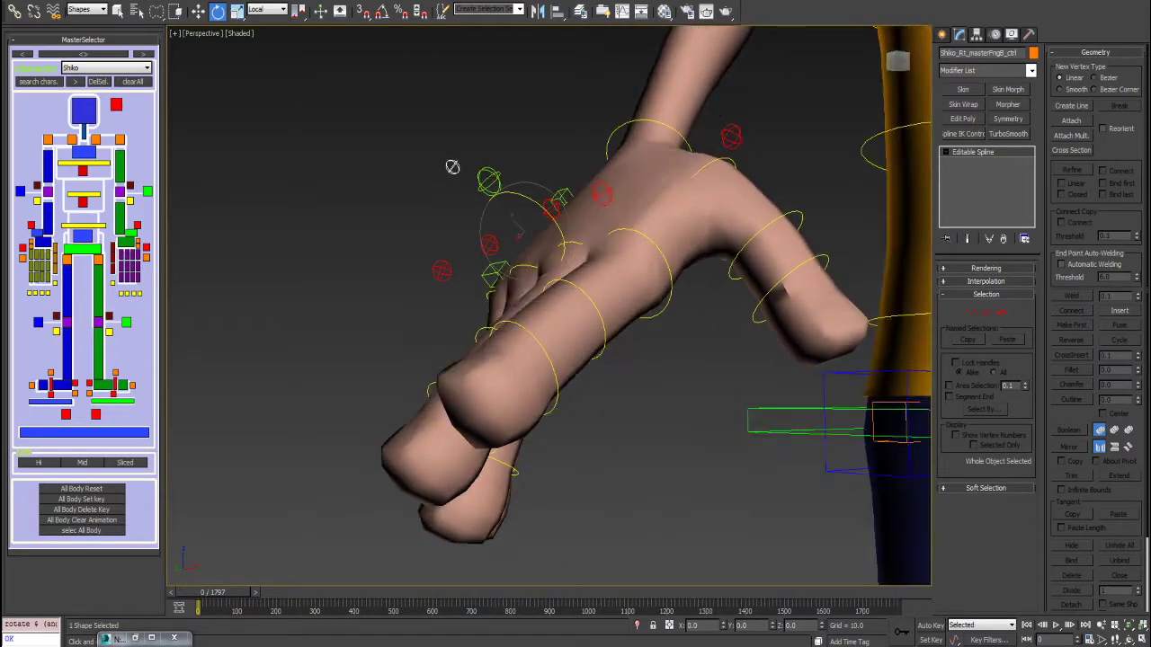
# Rotate the green master finger control to curl all fingers of the right hand into a fist
pyautogui.click(489, 180)
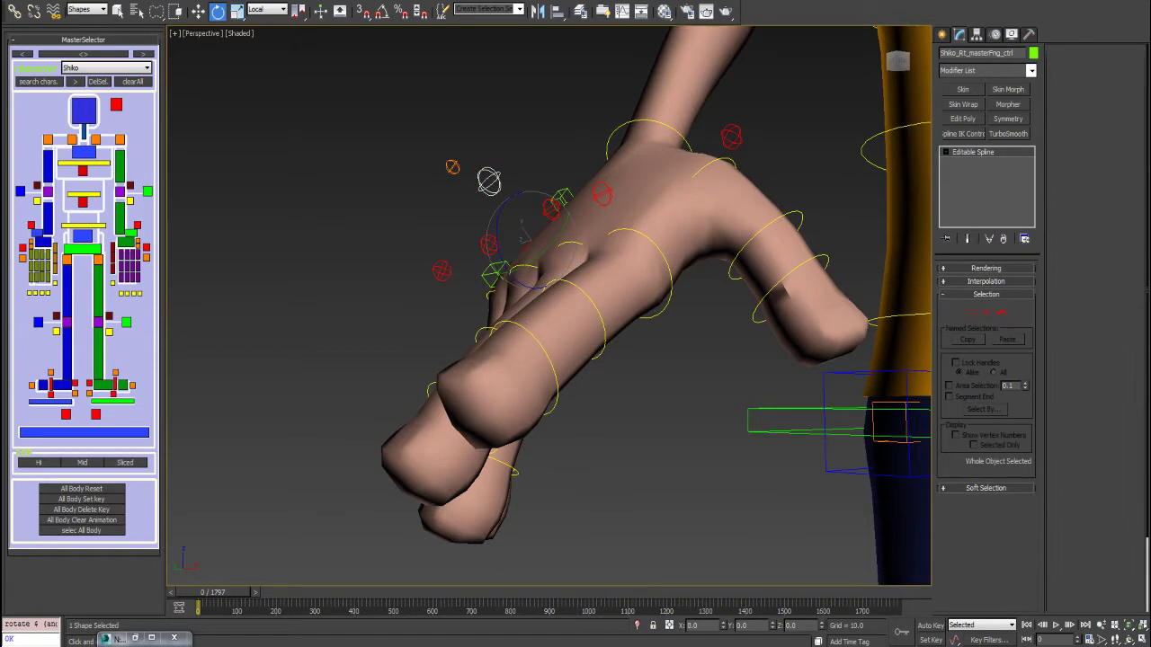
pyautogui.moveTo(487, 181); pyautogui.dragTo(476, 206)
pyautogui.keyDown('alt'); pyautogui.moveTo(476, 206); pyautogui.dragTo(478, 209, button='middle'); pyautogui.keyUp('alt')
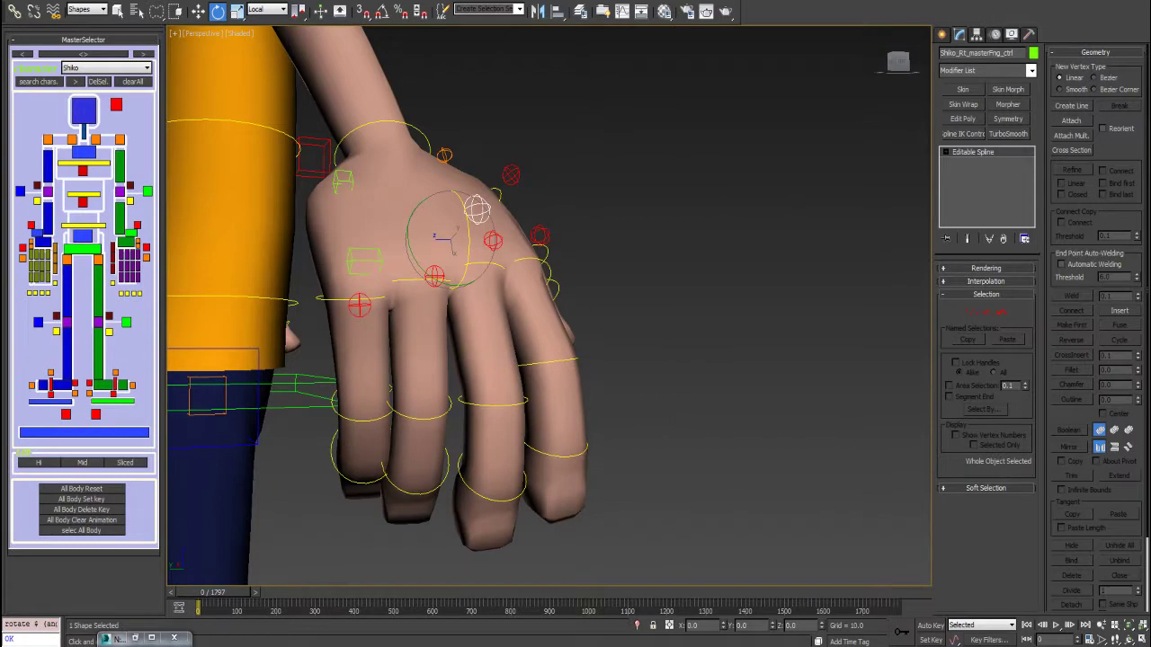
pyautogui.moveTo(468, 212); pyautogui.dragTo(471, 256)
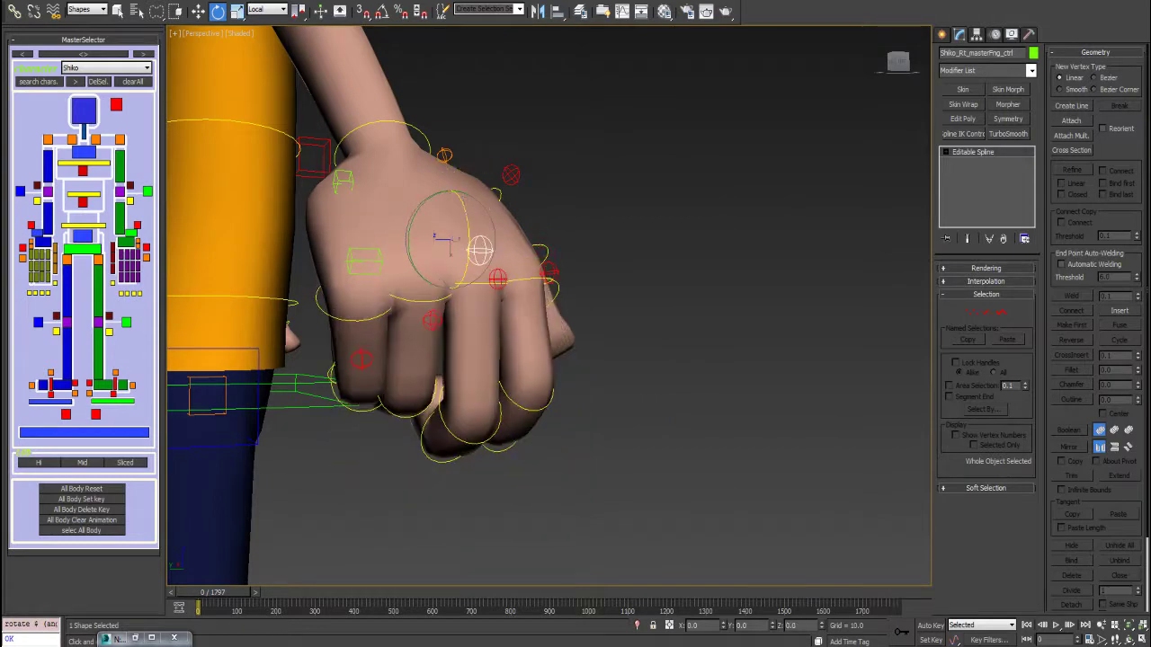
# Rotate the right index finger's local control to extend that finger out of the fist into a pointing pose
pyautogui.click(530, 284)
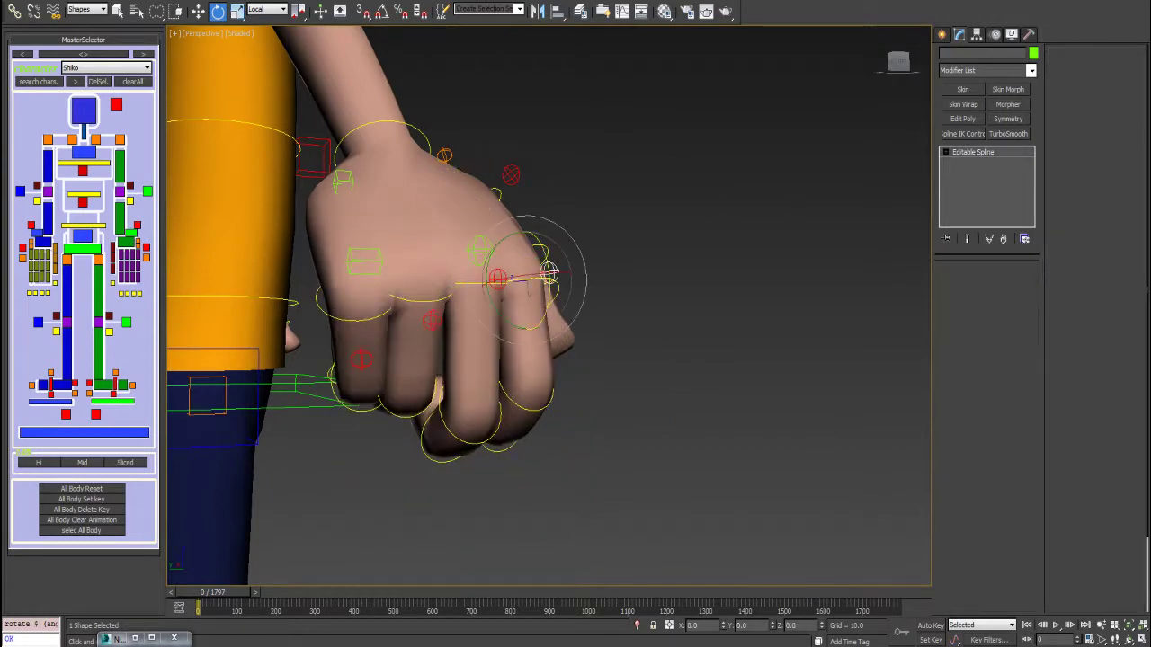
pyautogui.moveTo(549, 272); pyautogui.dragTo(525, 207)
pyautogui.keyDown('alt'); pyautogui.moveTo(525, 207); pyautogui.dragTo(446, 210, button='middle'); pyautogui.keyUp('alt')
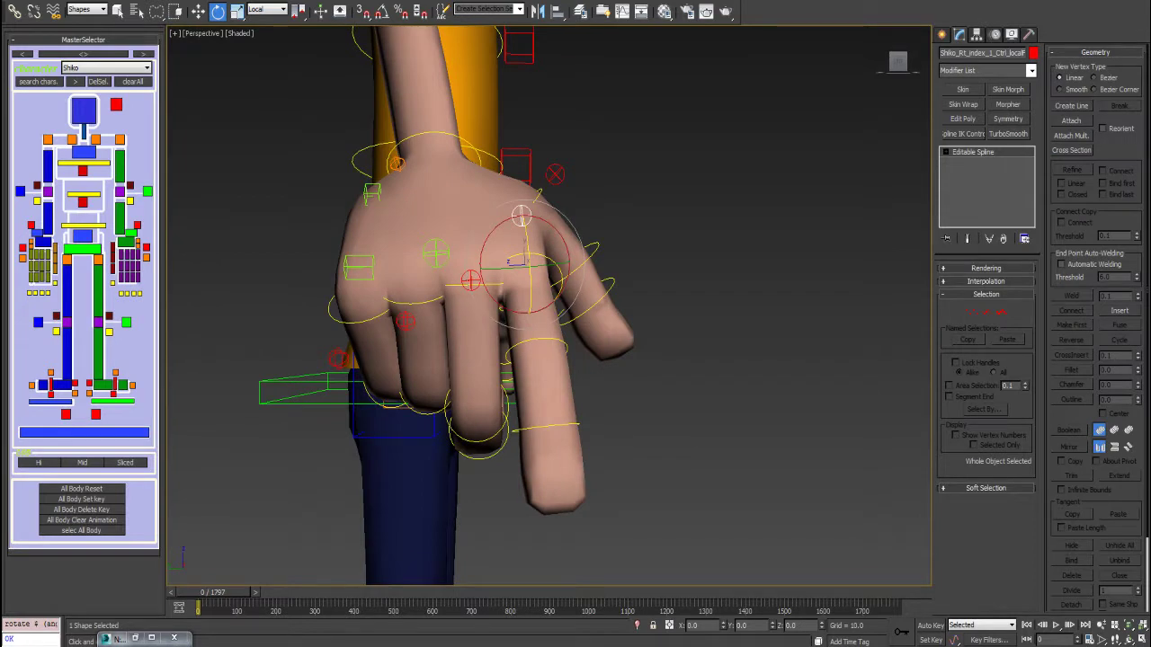
# Rotate the right thumb's local control to fold the thumb in toward the curled fingers
pyautogui.click(555, 173)
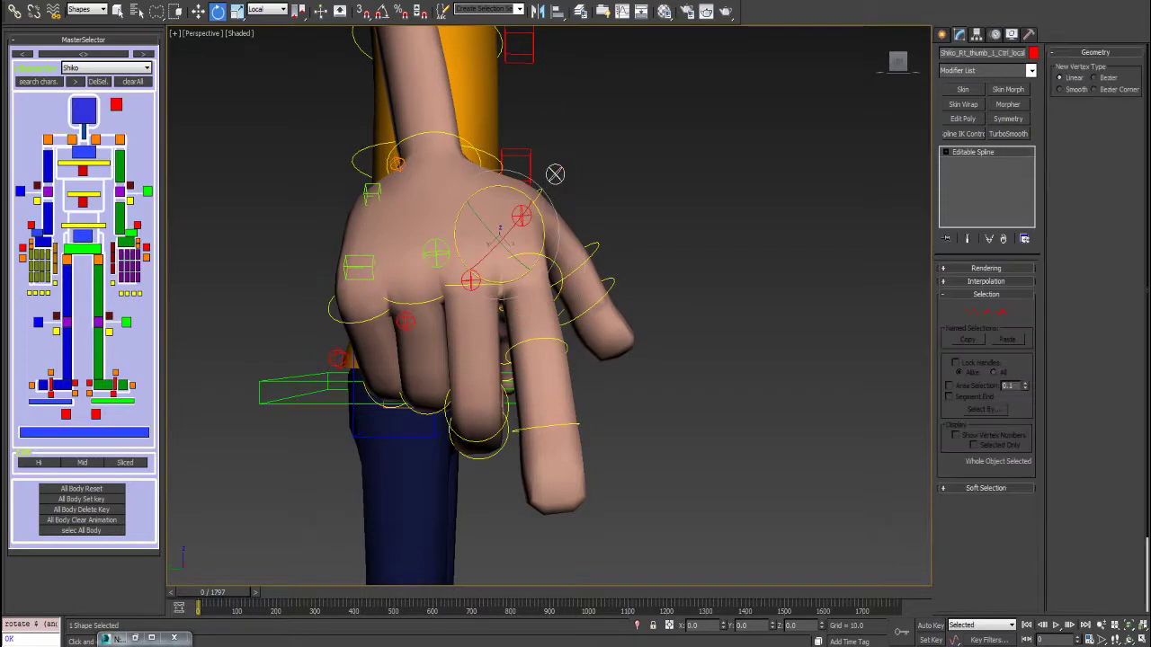
pyautogui.moveTo(554, 173); pyautogui.dragTo(571, 237)
pyautogui.keyDown('alt'); pyautogui.moveTo(571, 237); pyautogui.dragTo(315, 324, button='middle'); pyautogui.keyUp('alt')
pyautogui.scroll(-3, 512, 304)
pyautogui.scroll(3, 376, 308)
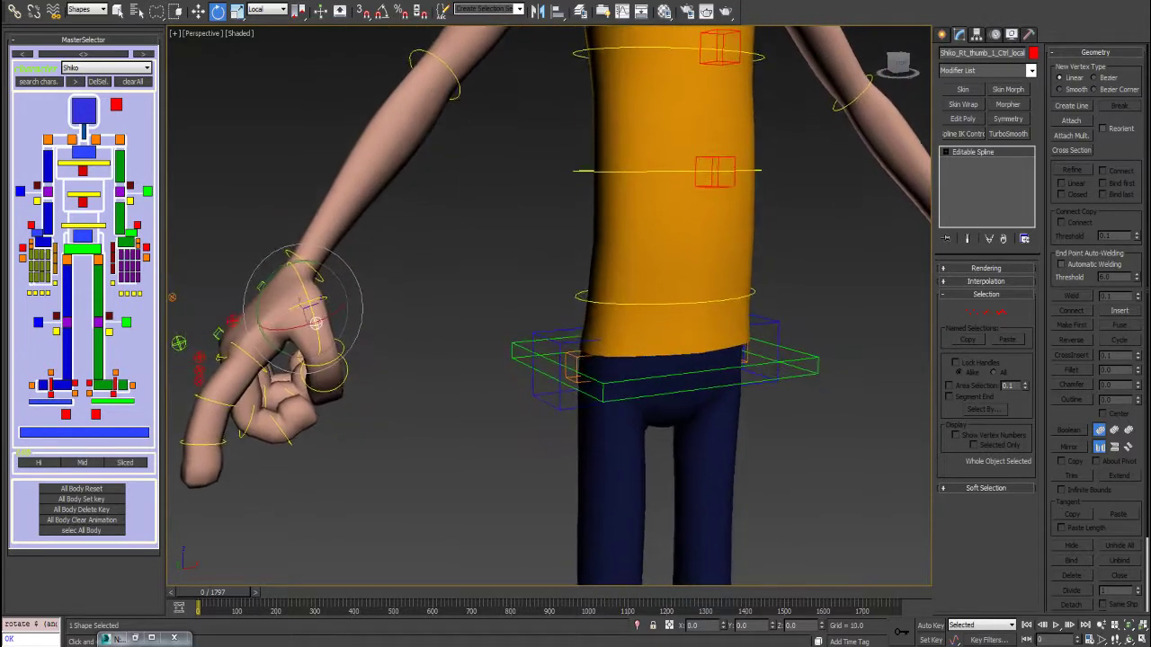
# Try moving the right leg root control at the hip, and undo the move
pyautogui.scroll(-5, 316, 323)
pyautogui.moveTo(450, 301); pyautogui.dragTo(447, 239, button='middle')
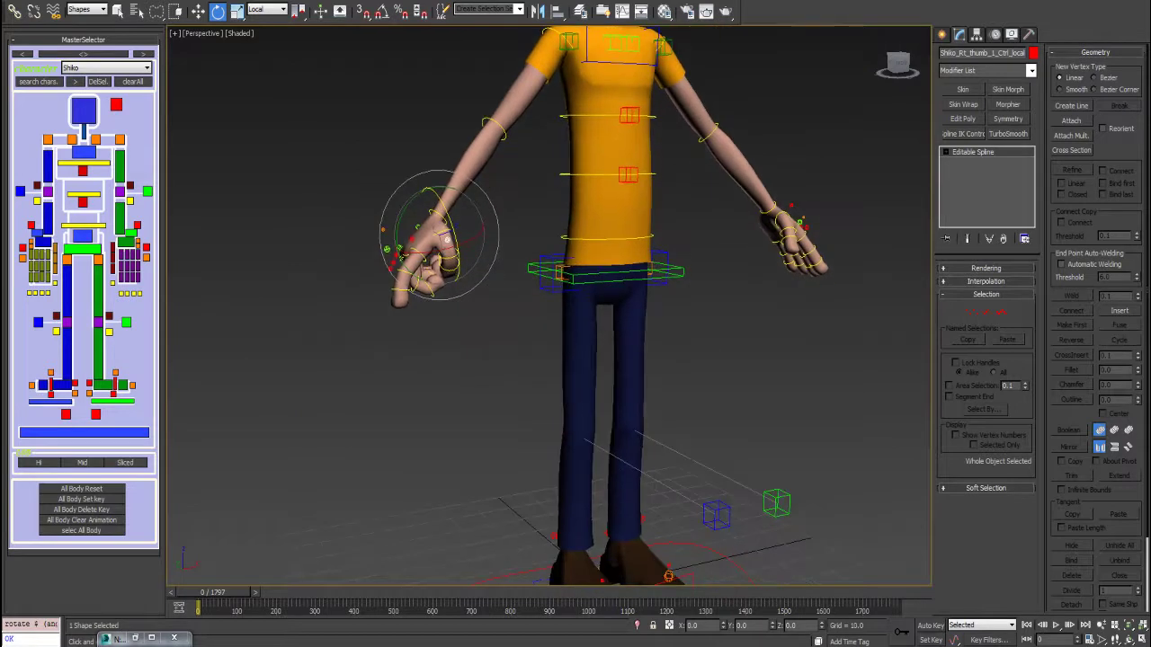
pyautogui.click(559, 272)
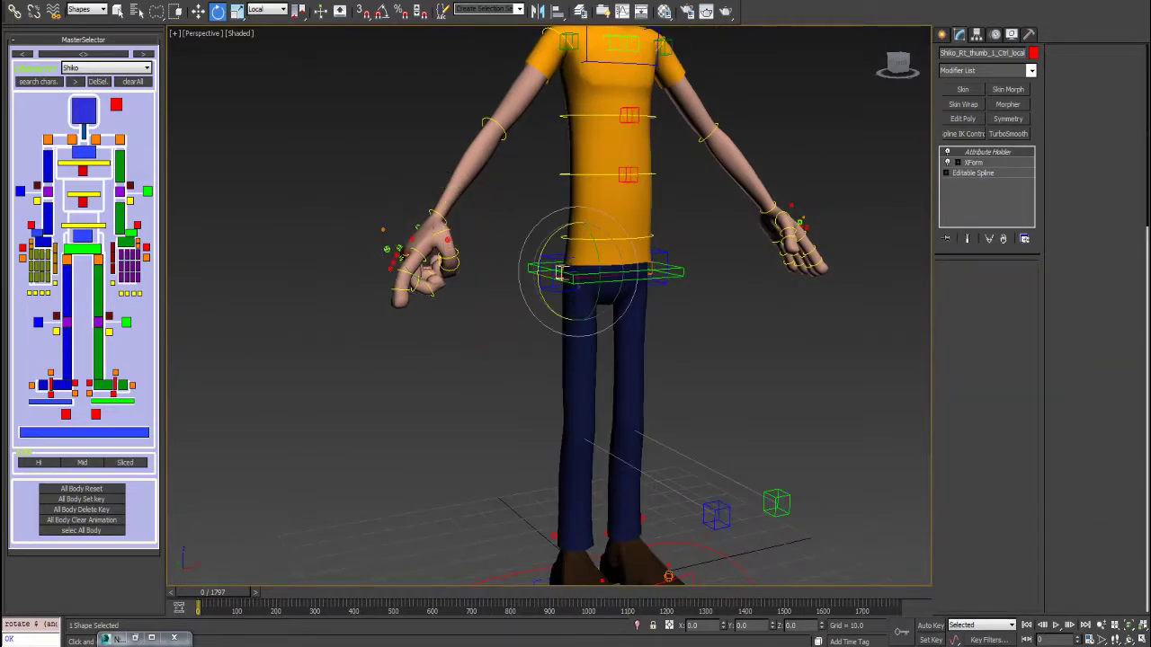
pyautogui.moveTo(559, 272)
pyautogui.keyDown('alt'); pyautogui.mouseDown(button='middle')
pyautogui.moveTo(670, 272)
pyautogui.moveTo(559, 273)
pyautogui.mouseUp(button='middle'); pyautogui.keyUp('alt')
pyautogui.scroll(4, 559, 272)
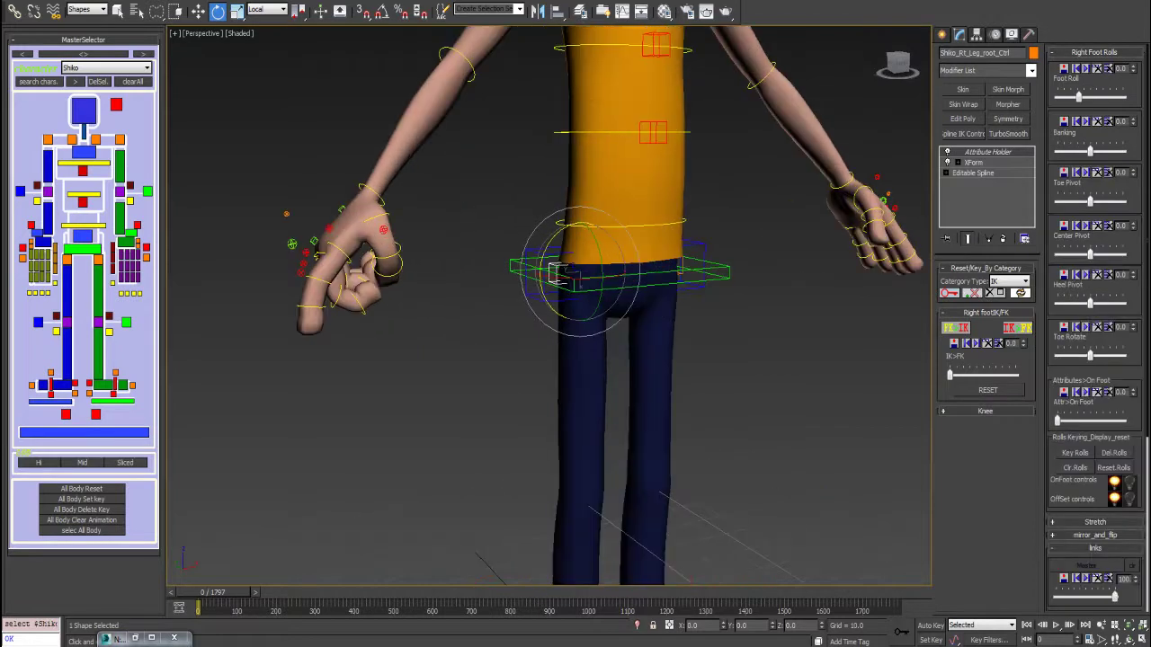
pyautogui.rightClick(547, 274)
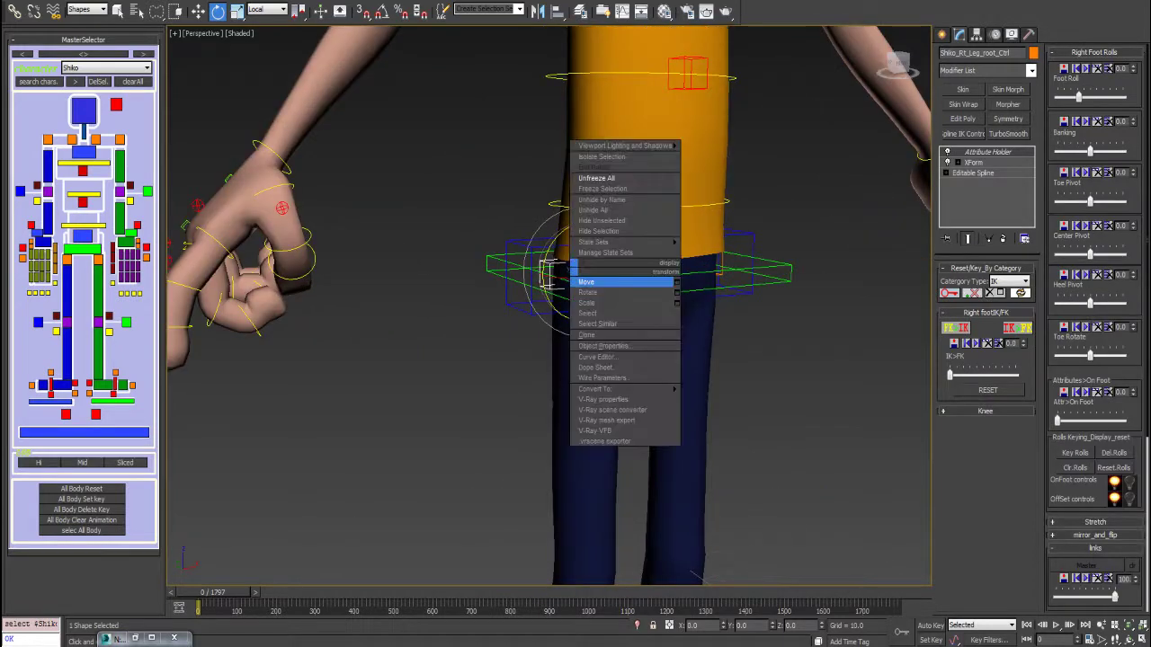
pyautogui.click(582, 278)
pyautogui.keyDown('alt'); pyautogui.moveTo(581, 271); pyautogui.dragTo(588, 262, button='middle'); pyautogui.keyUp('alt')
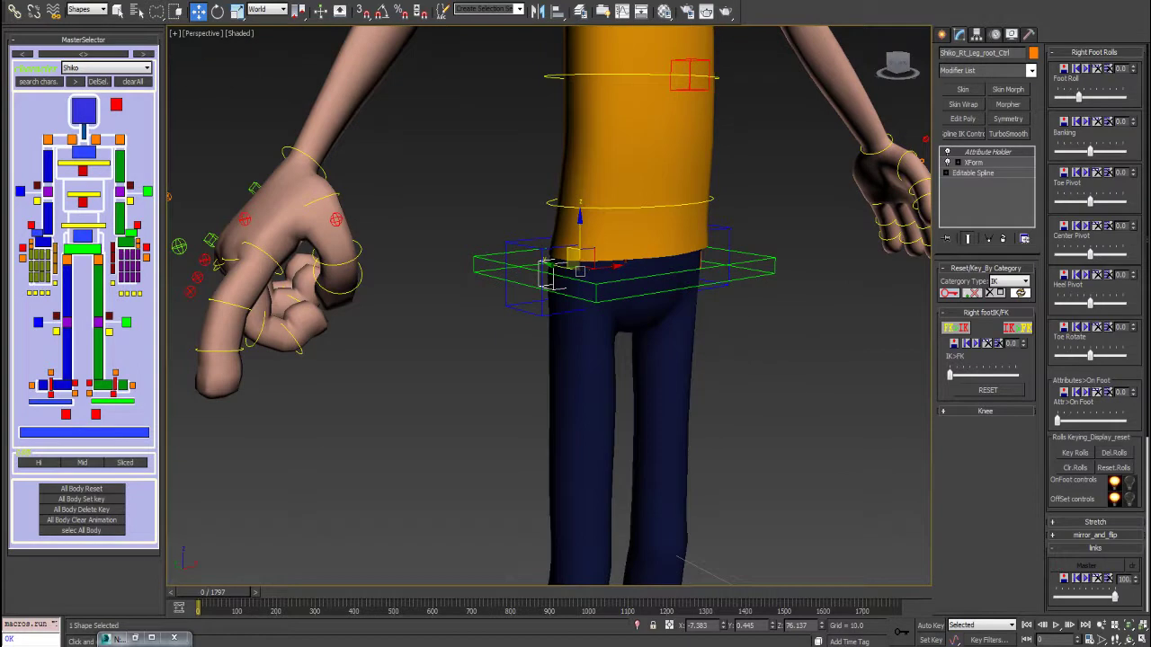
pyautogui.moveTo(547, 269); pyautogui.dragTo(555, 280)
pyautogui.hotkey('ctrl', 'z')
# Select the right knee control and show its Knee space settings for Waist, Foot and World
pyautogui.keyDown('alt'); pyautogui.moveTo(555, 280); pyautogui.dragTo(516, 217, button='middle'); pyautogui.keyUp('alt')
pyautogui.scroll(-3, 516, 218)
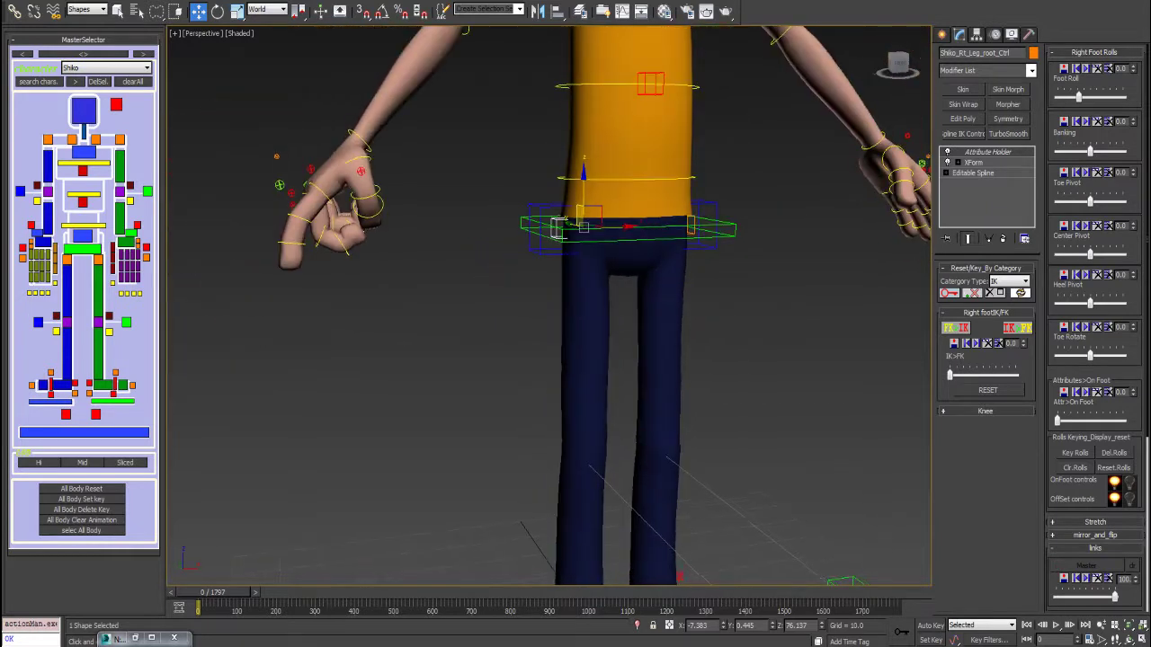
pyautogui.keyDown('alt'); pyautogui.moveTo(557, 227); pyautogui.dragTo(540, 169, button='middle'); pyautogui.keyUp('alt')
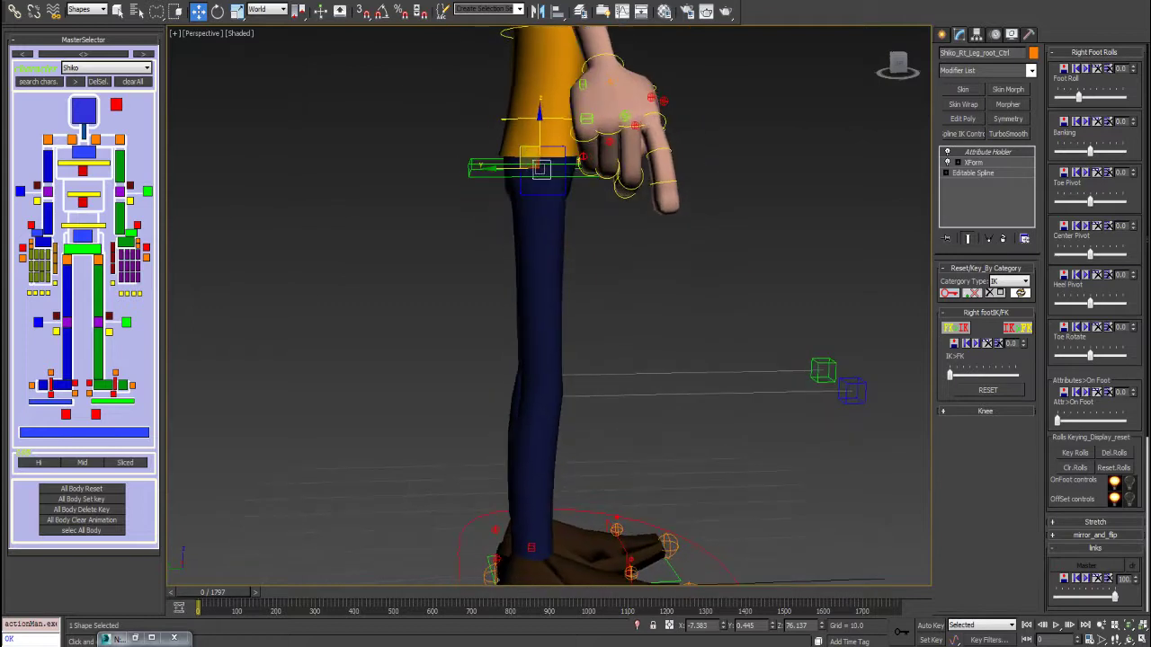
pyautogui.click(540, 169)
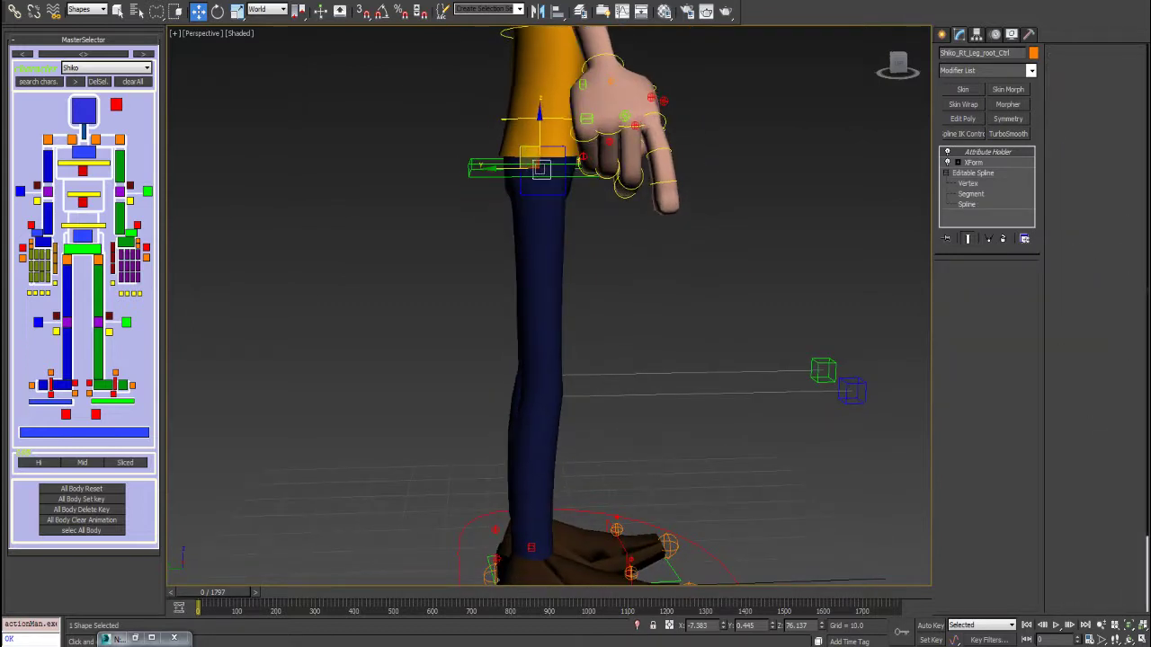
pyautogui.click(851, 388)
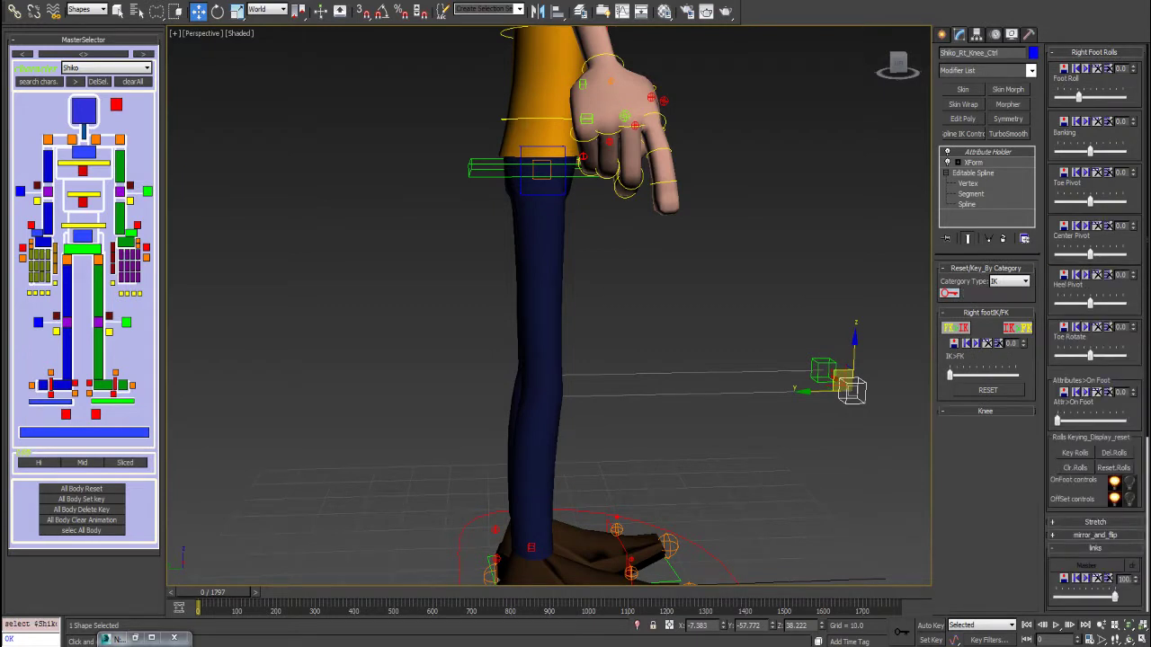
pyautogui.click(985, 411)
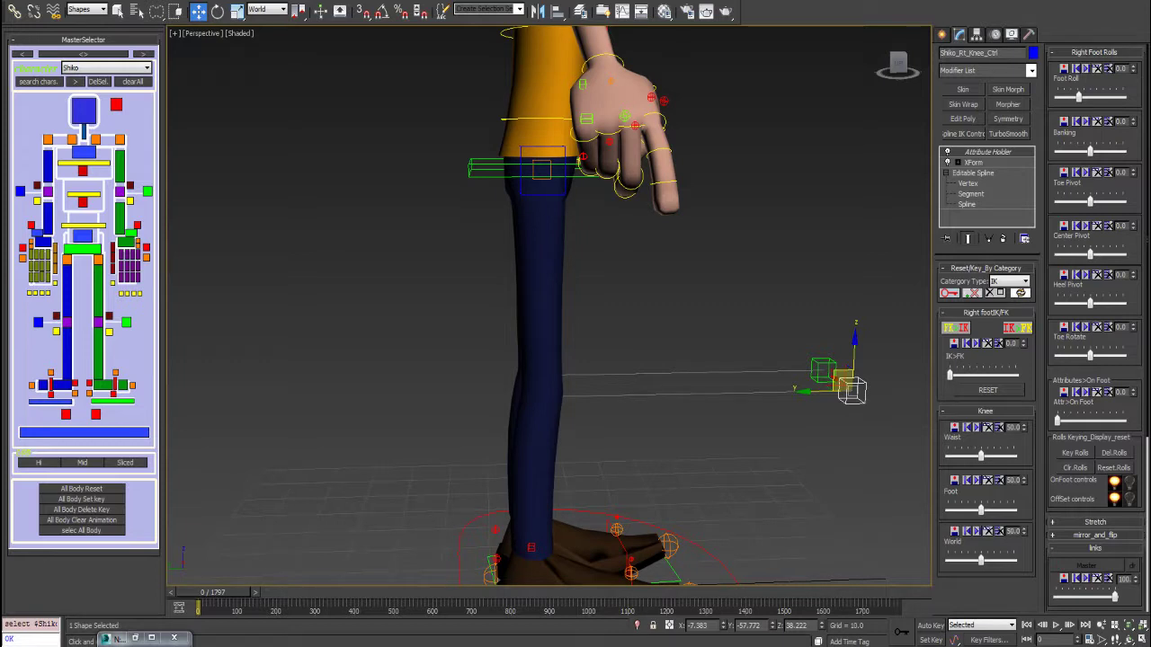
pyautogui.keyDown('alt'); pyautogui.moveTo(647, 350); pyautogui.dragTo(493, 285, button='middle'); pyautogui.keyUp('alt')
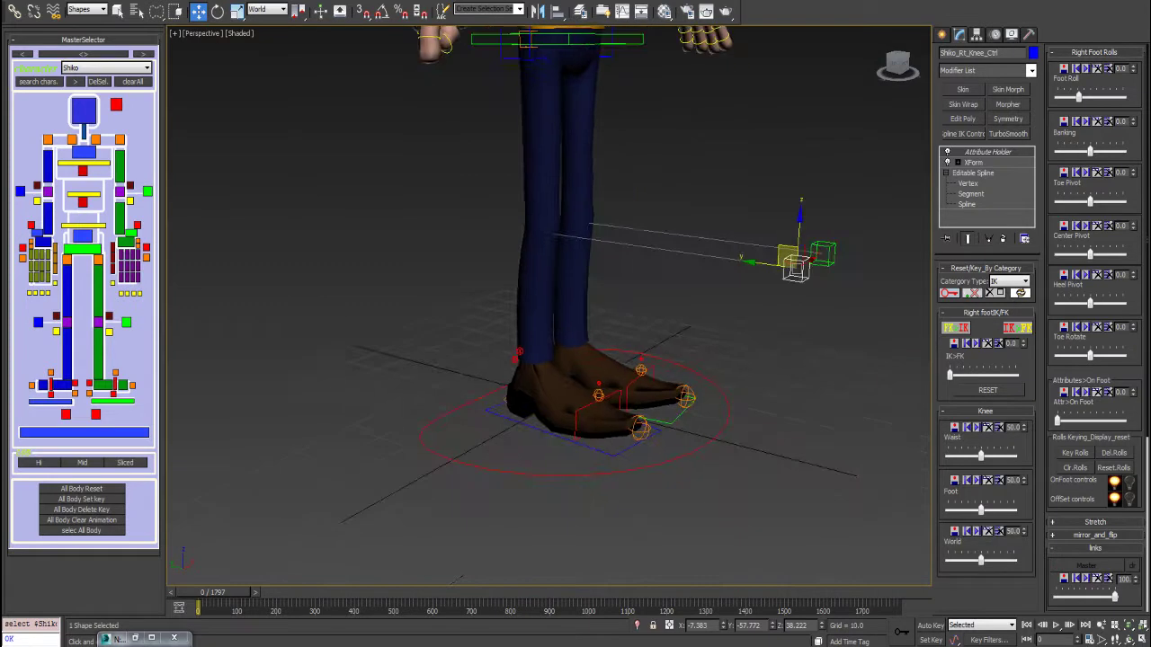
# Select the right leg's IK foot control, try the Foot Roll slider, and set Attr>On Foot to 100 to show the on-foot controls
pyautogui.click(568, 440)
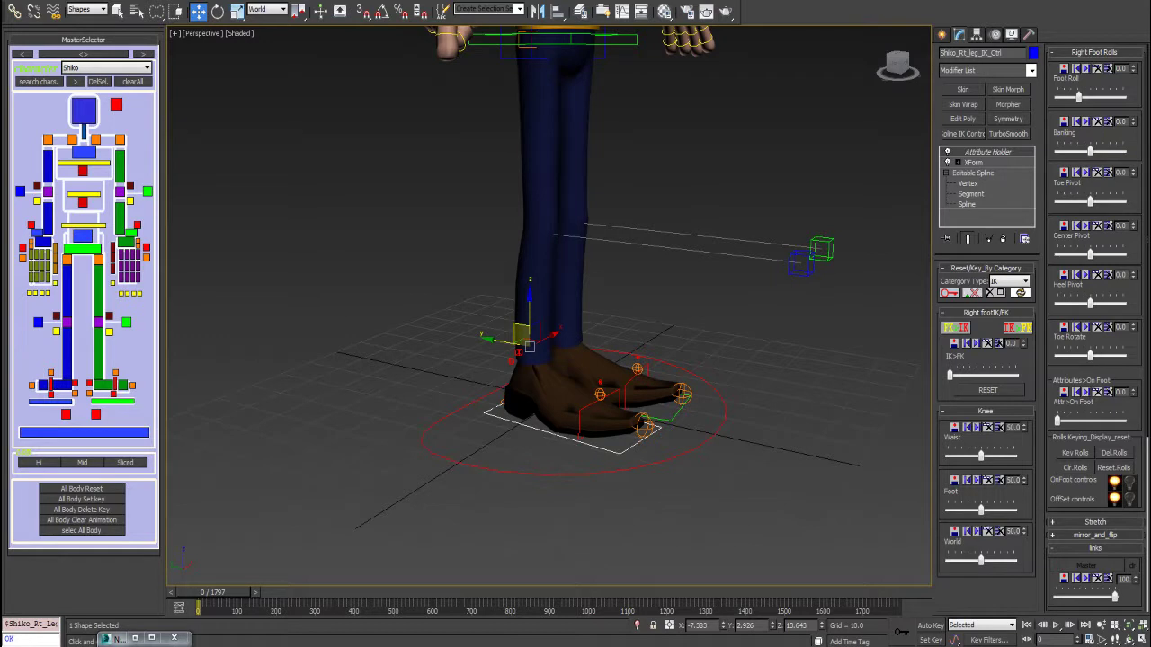
pyautogui.keyDown('alt'); pyautogui.moveTo(576, 342); pyautogui.dragTo(547, 354, button='middle'); pyautogui.keyUp('alt')
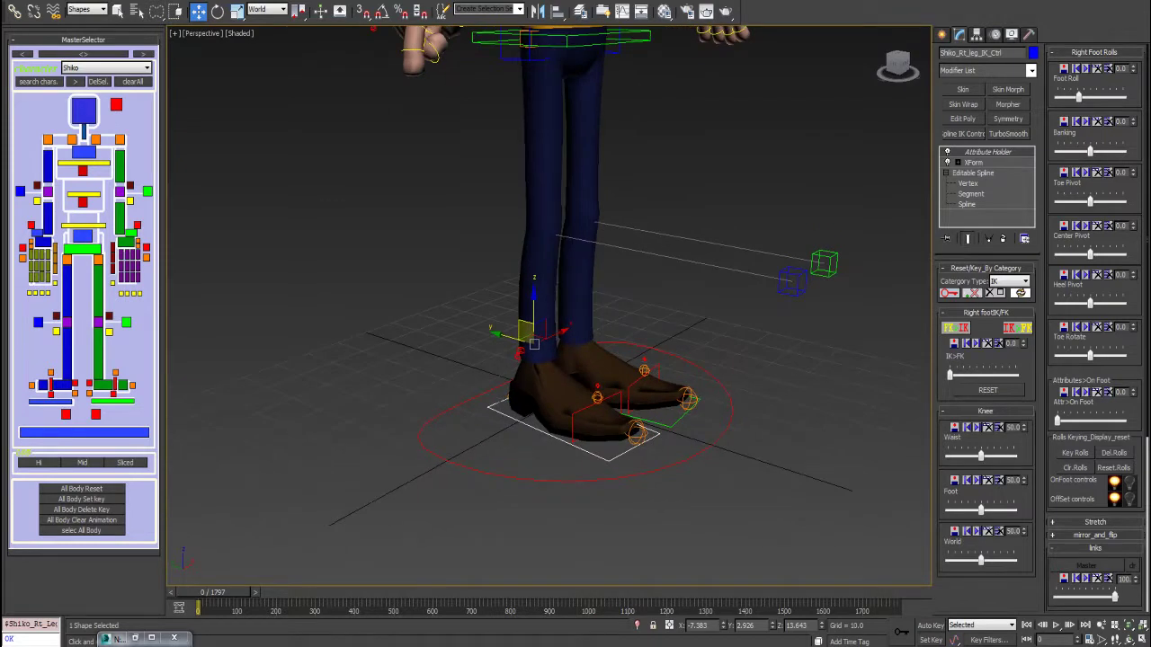
pyautogui.moveTo(1077, 96)
pyautogui.mouseDown()
pyautogui.moveTo(1095, 96)
pyautogui.moveTo(1066, 97)
pyautogui.moveTo(1078, 97)
pyautogui.mouseUp()
pyautogui.moveTo(1057, 420); pyautogui.dragTo(1122, 420)
pyautogui.moveTo(1078, 96)
pyautogui.mouseDown()
pyautogui.moveTo(1107, 96)
pyautogui.moveTo(1079, 96)
pyautogui.mouseUp()
pyautogui.keyDown('alt'); pyautogui.moveTo(557, 305); pyautogui.dragTo(571, 309, button='middle'); pyautogui.keyUp('alt')
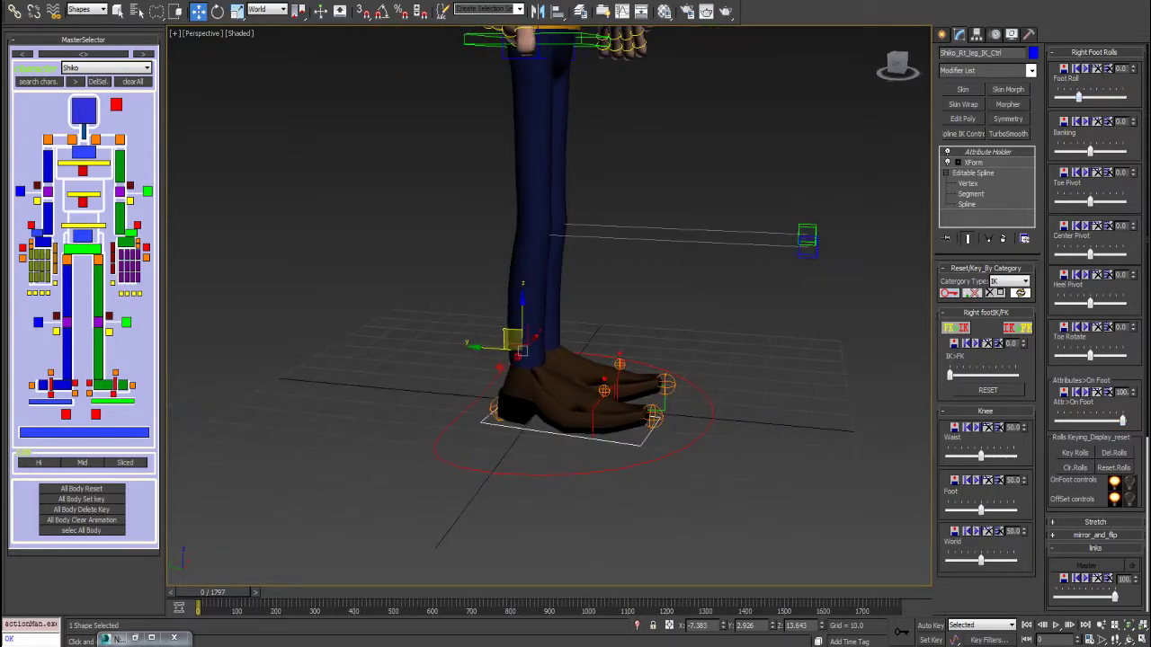
pyautogui.hotkey('ctrl', 'z')
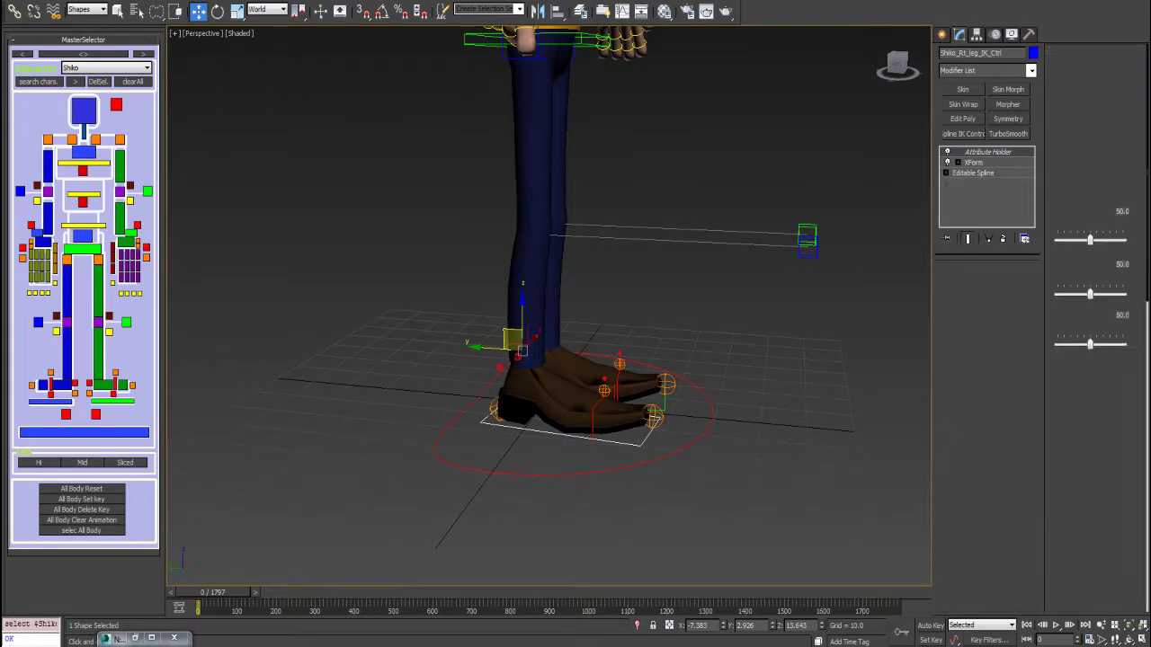
# Try rotating the foot roll control at the right heel to lift the toes, and undo the rotation
pyautogui.click(493, 410)
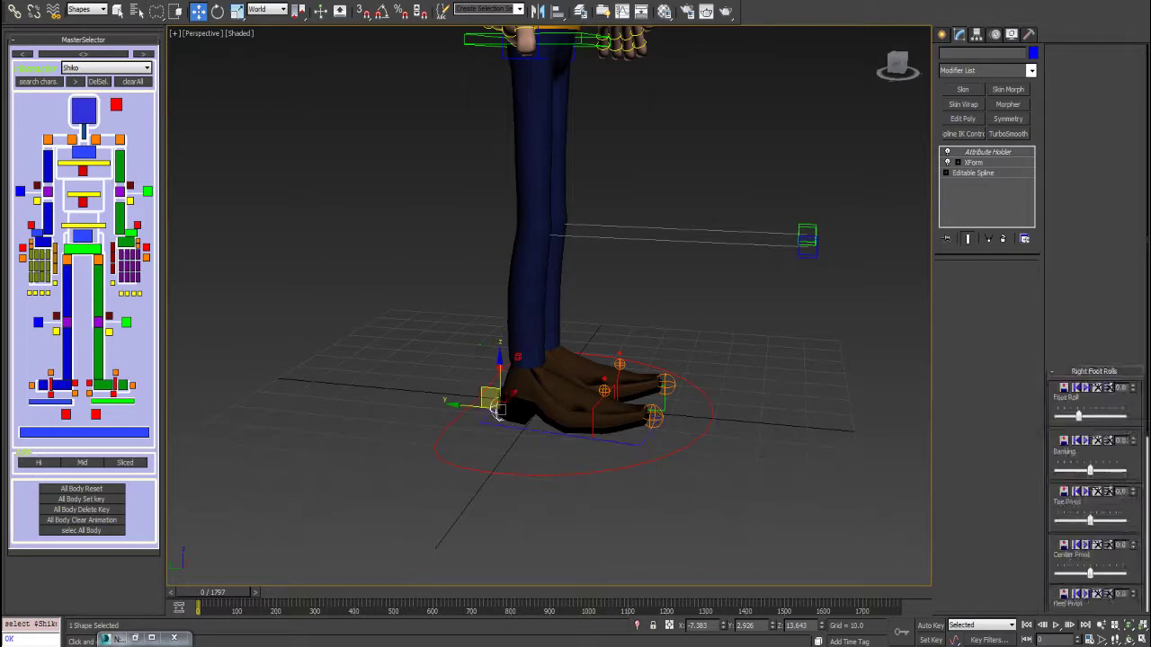
pyautogui.keyDown('alt'); pyautogui.moveTo(494, 410); pyautogui.dragTo(478, 413, button='middle'); pyautogui.keyUp('alt')
pyautogui.press('e')
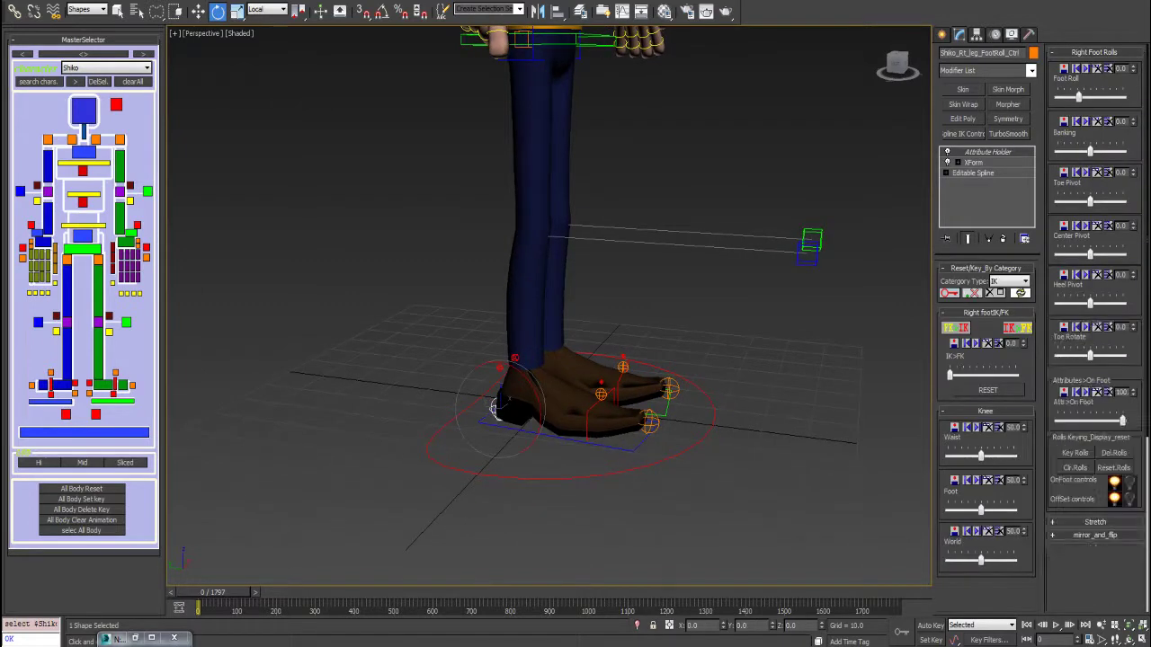
pyautogui.moveTo(494, 409); pyautogui.dragTo(494, 409)
pyautogui.moveTo(503, 360); pyautogui.dragTo(502, 359)
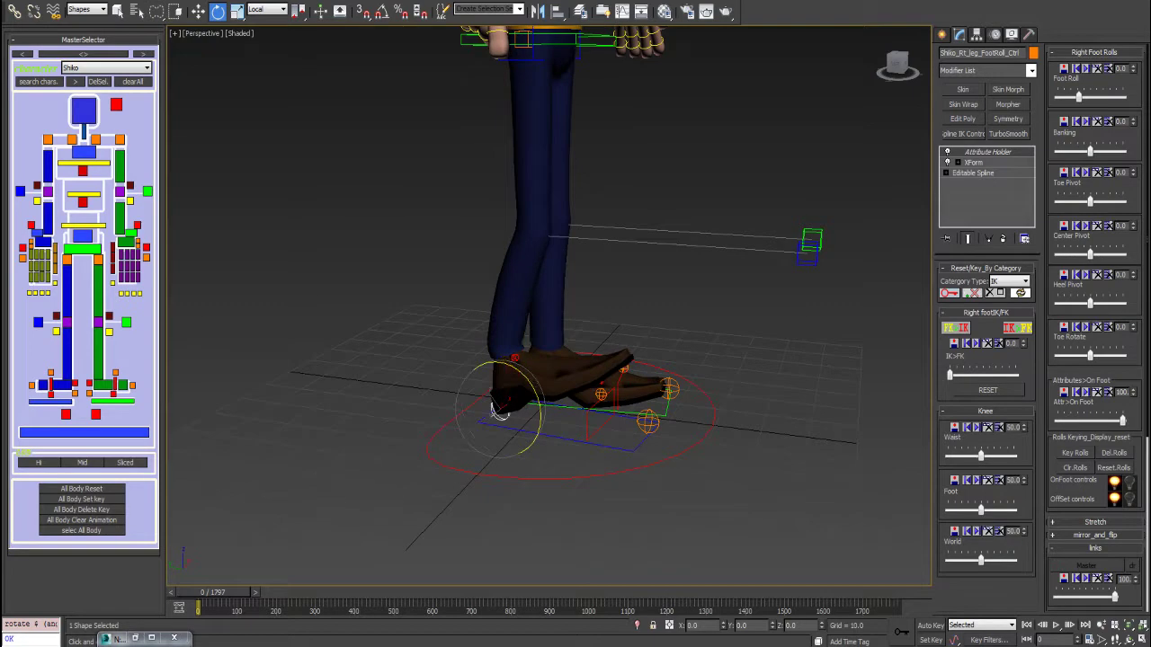
pyautogui.hotkey('ctrl', 'z')
pyautogui.keyDown('alt'); pyautogui.moveTo(504, 359); pyautogui.dragTo(552, 352, button='middle'); pyautogui.keyUp('alt')
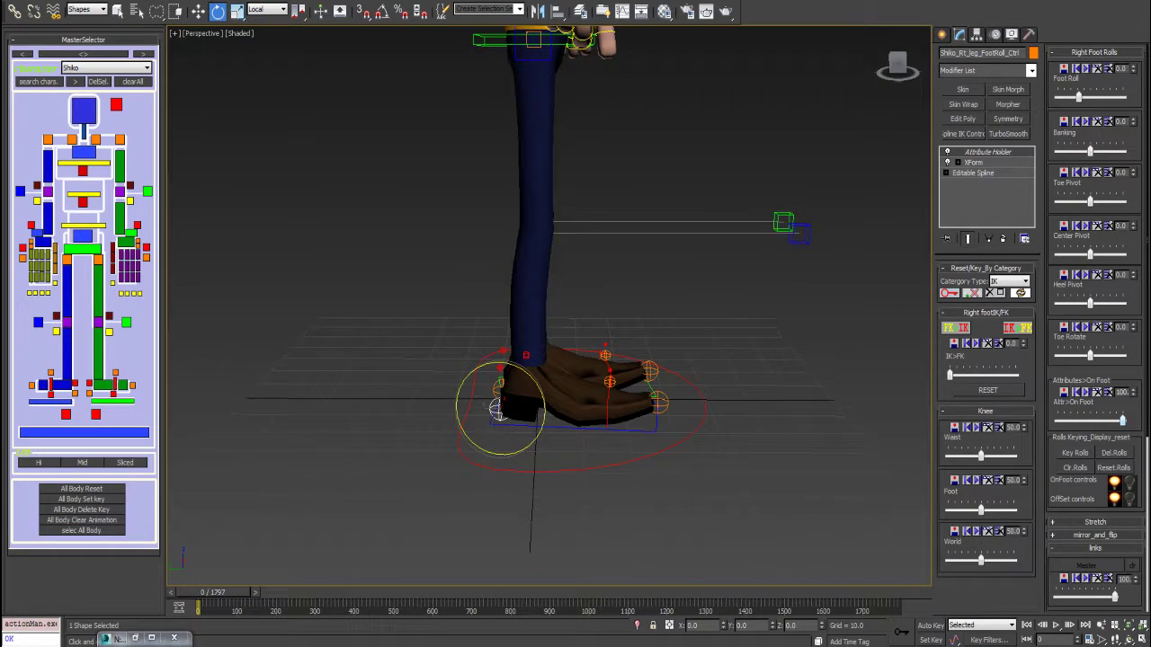
pyautogui.keyDown('alt'); pyautogui.moveTo(497, 409); pyautogui.dragTo(493, 409, button='middle'); pyautogui.keyUp('alt')
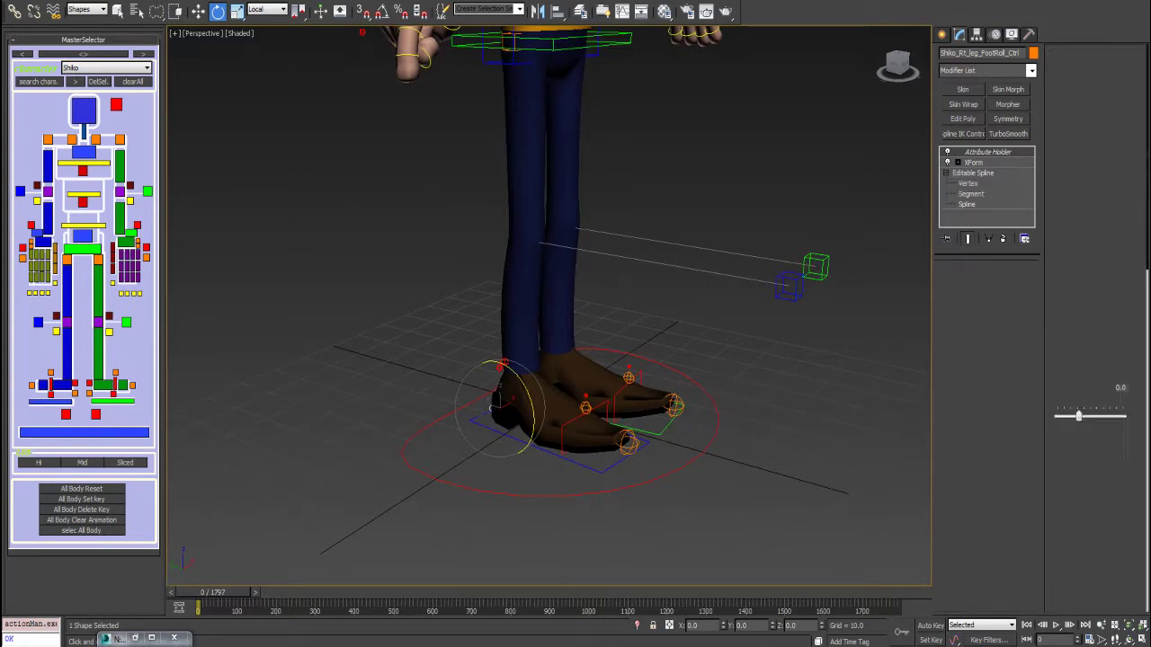
# Switch the right leg to FK with IK>FK at 100 and rotate the calf control to bend the knee backward
pyautogui.click(540, 447)
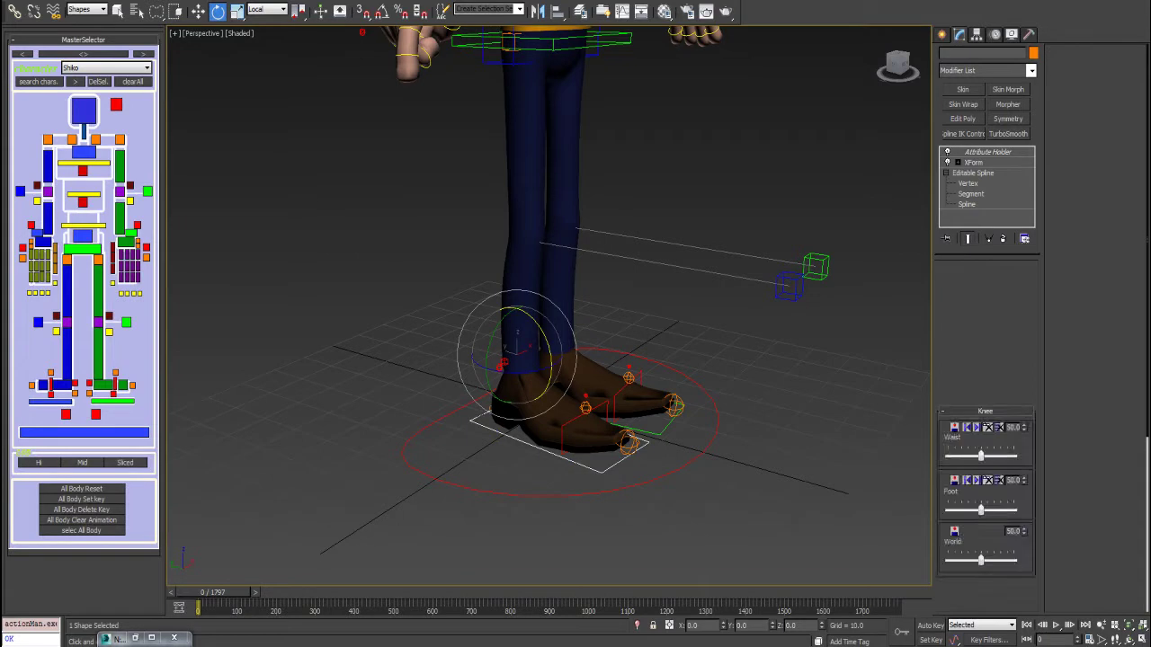
pyautogui.moveTo(951, 375); pyautogui.dragTo(1015, 375)
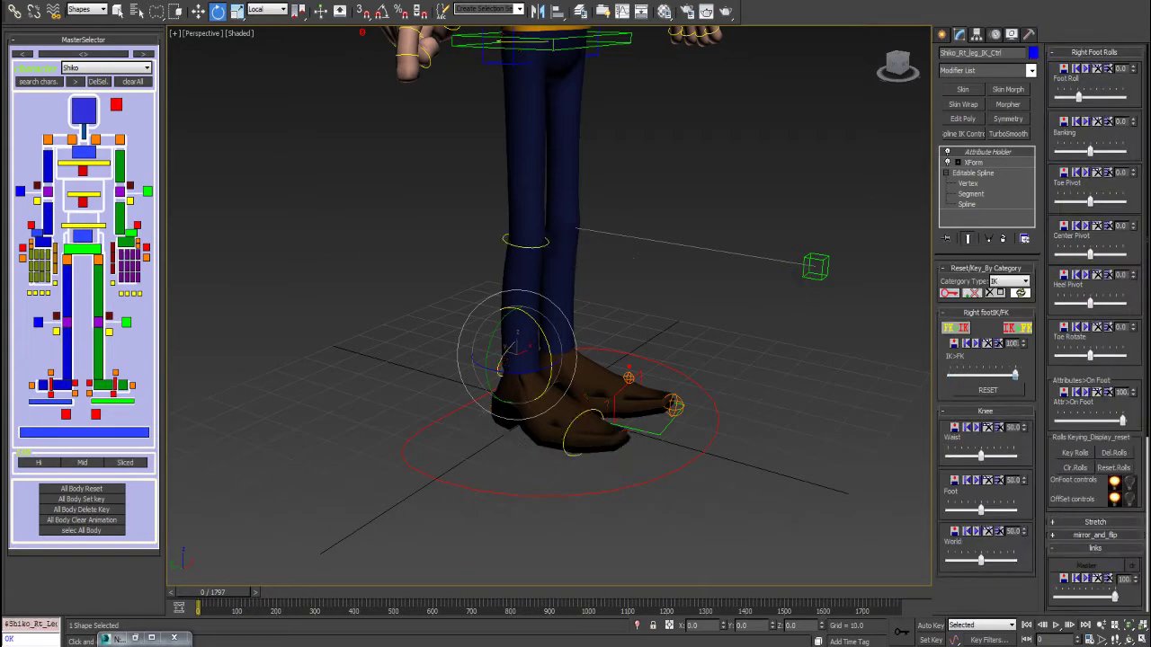
pyautogui.click(737, 341)
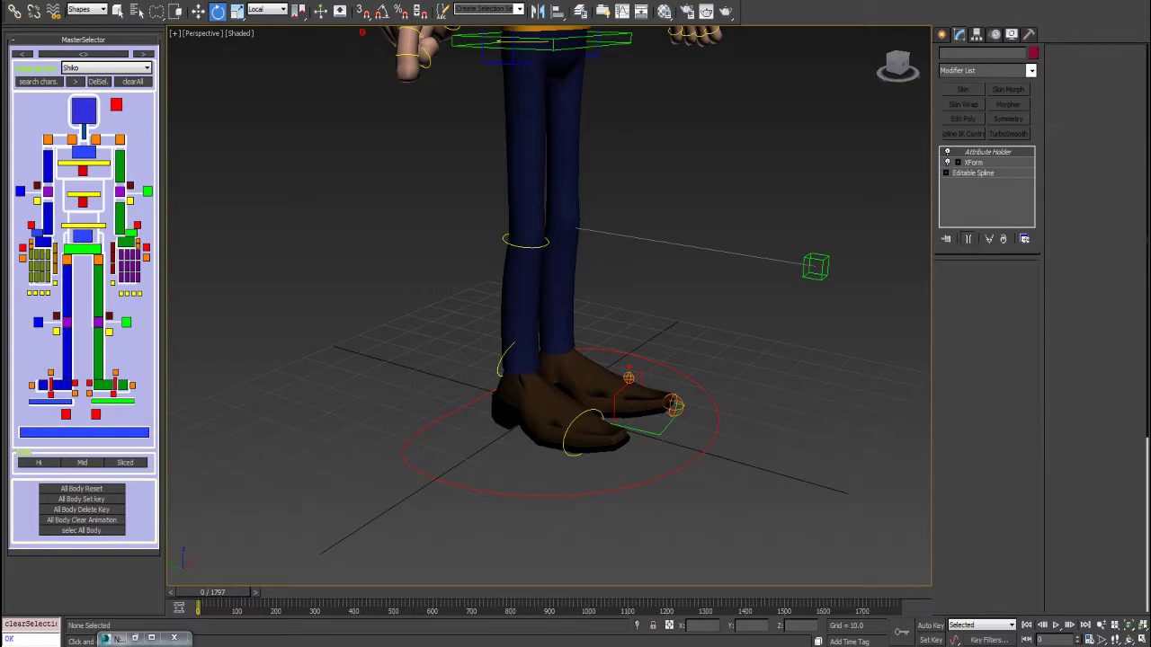
pyautogui.click(528, 246)
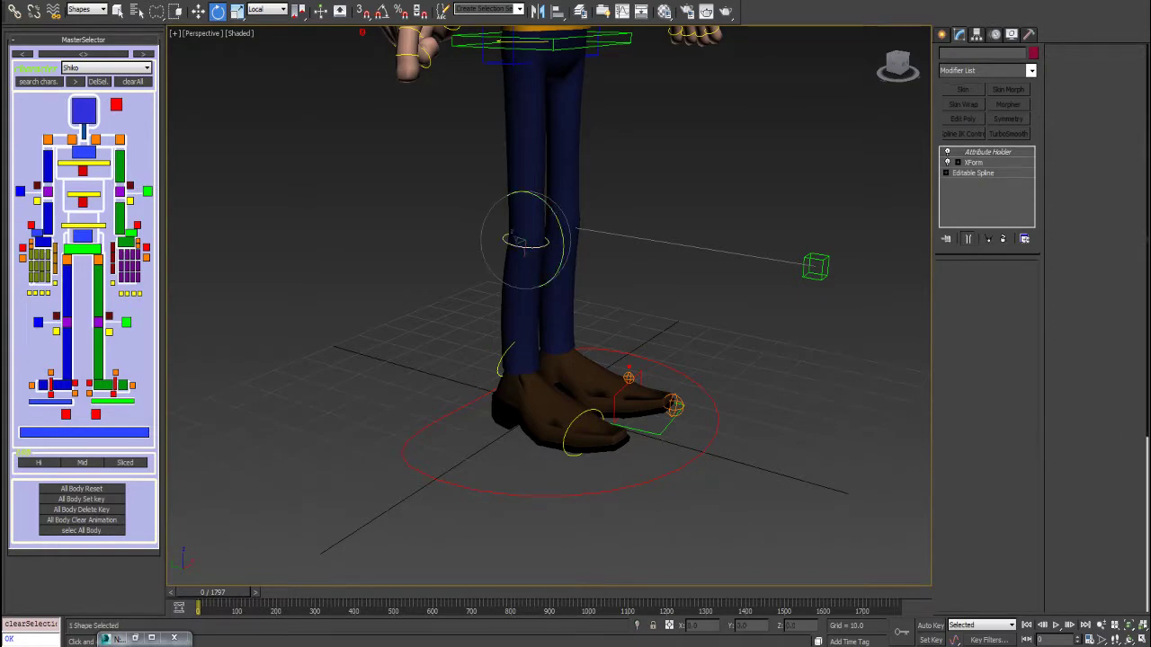
pyautogui.moveTo(535, 198); pyautogui.dragTo(559, 213)
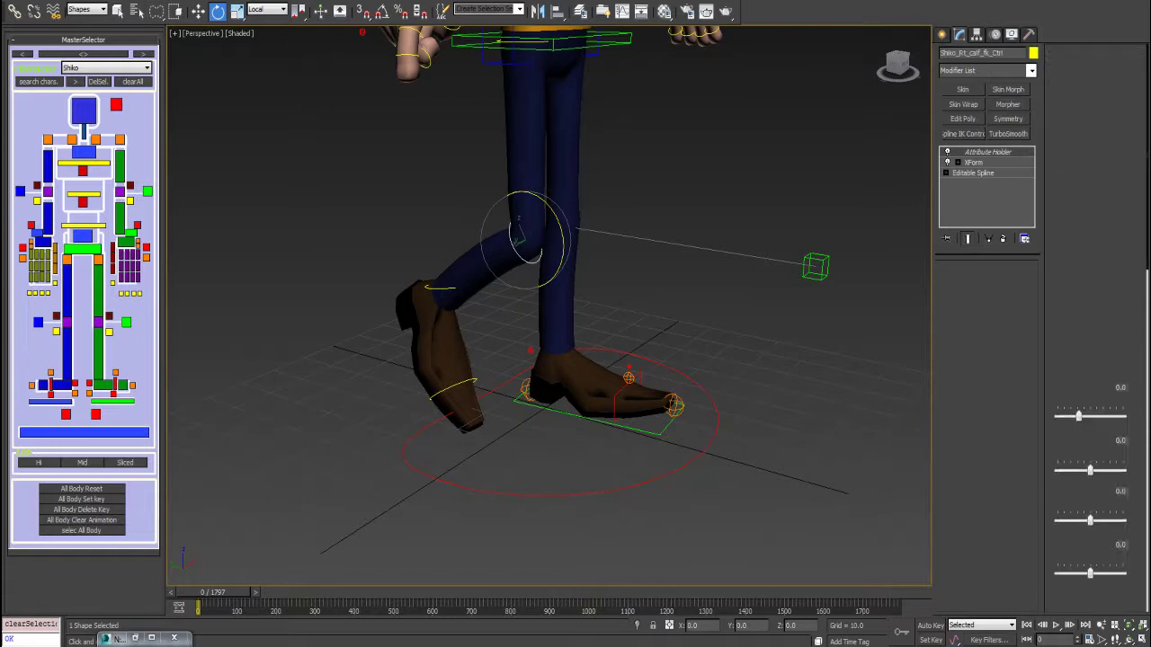
# Match the right leg's IK controls to the bent FK pose and switch the leg back to IK
pyautogui.click(462, 385)
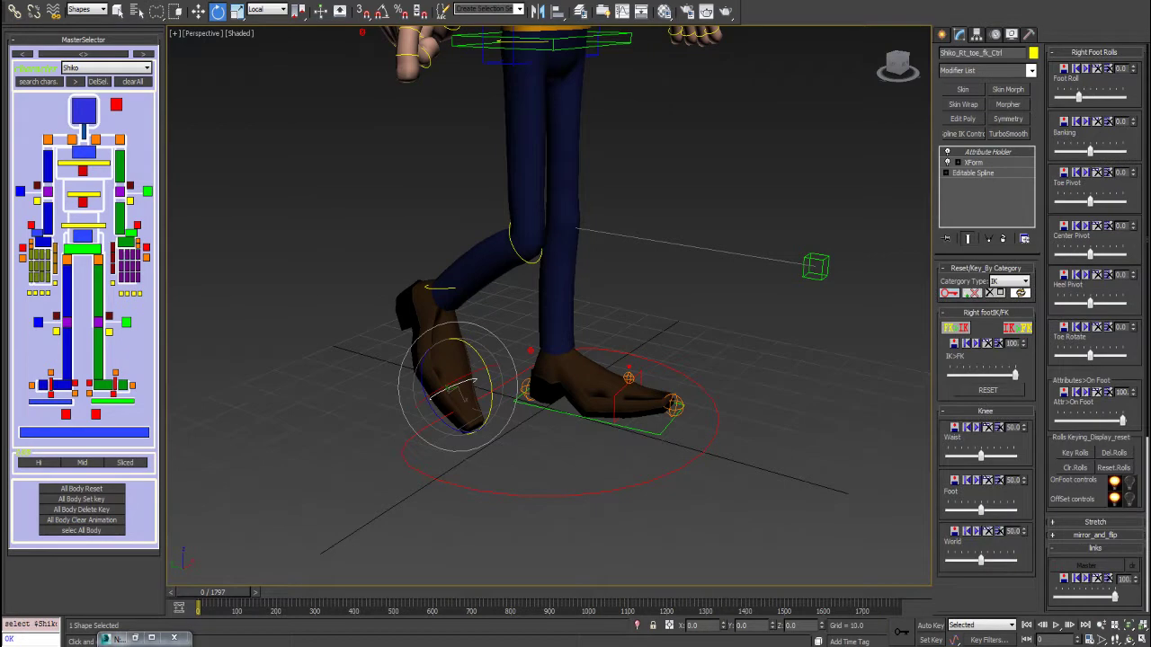
pyautogui.click(1017, 328)
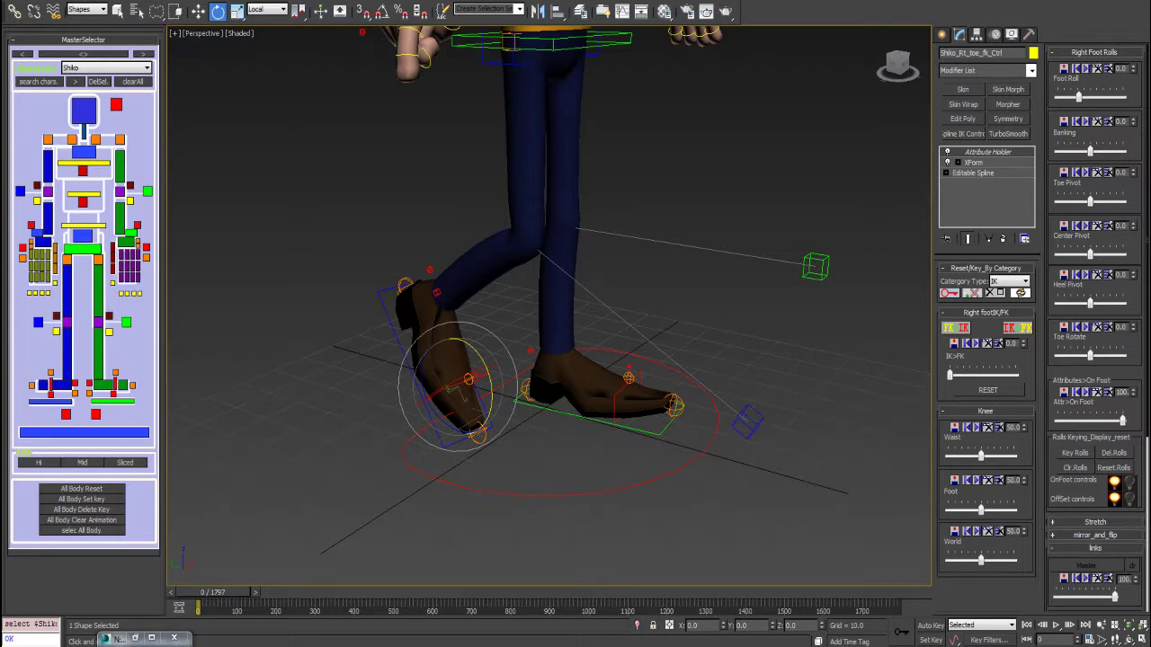
# Try rotating the right heel's foot roll control in the matched pose and lowering the Attr>On Foot slider
pyautogui.click(404, 285)
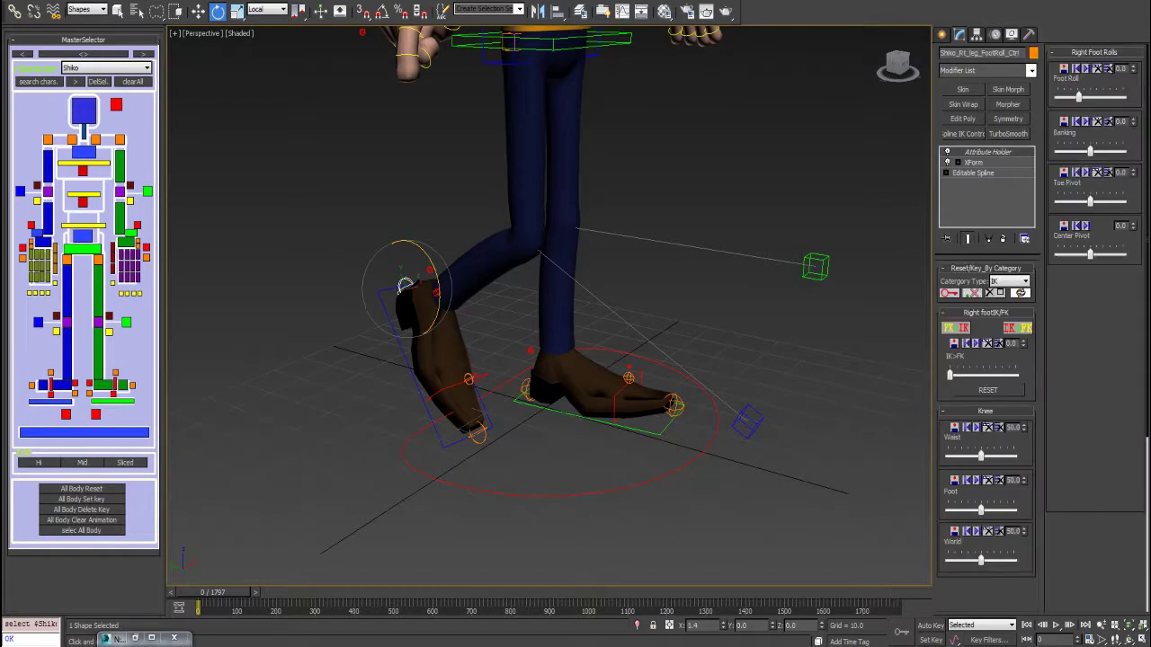
pyautogui.moveTo(406, 284); pyautogui.dragTo(404, 285)
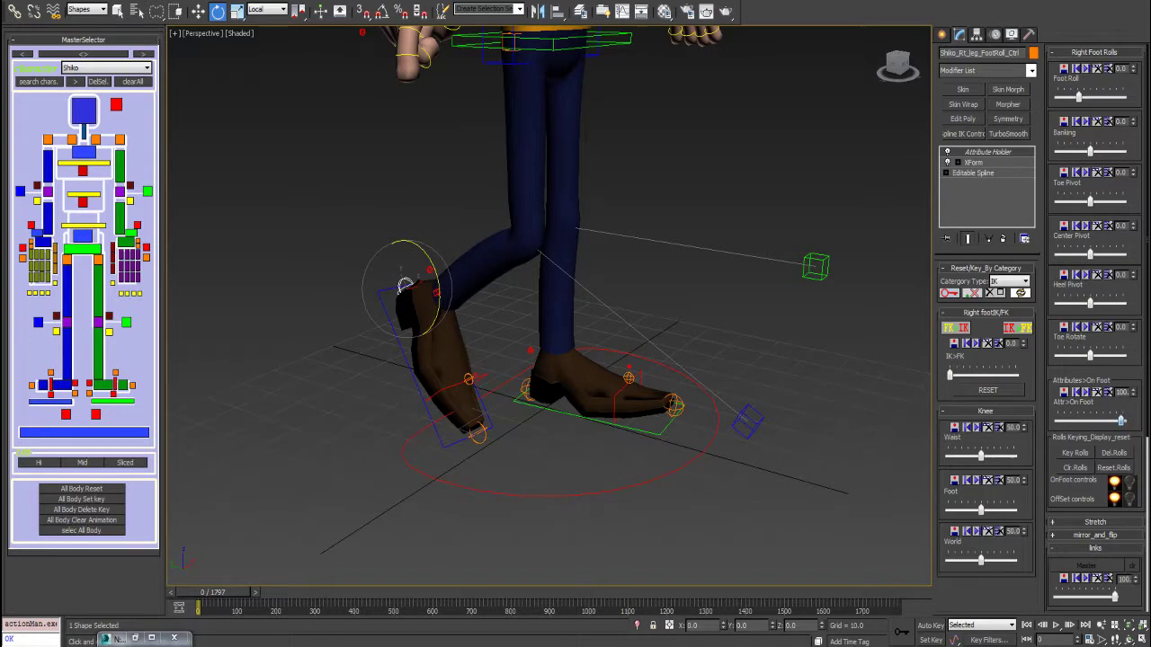
pyautogui.moveTo(1122, 420); pyautogui.dragTo(1057, 421)
pyautogui.keyDown('alt'); pyautogui.moveTo(504, 324); pyautogui.dragTo(462, 325, button='middle'); pyautogui.keyUp('alt')
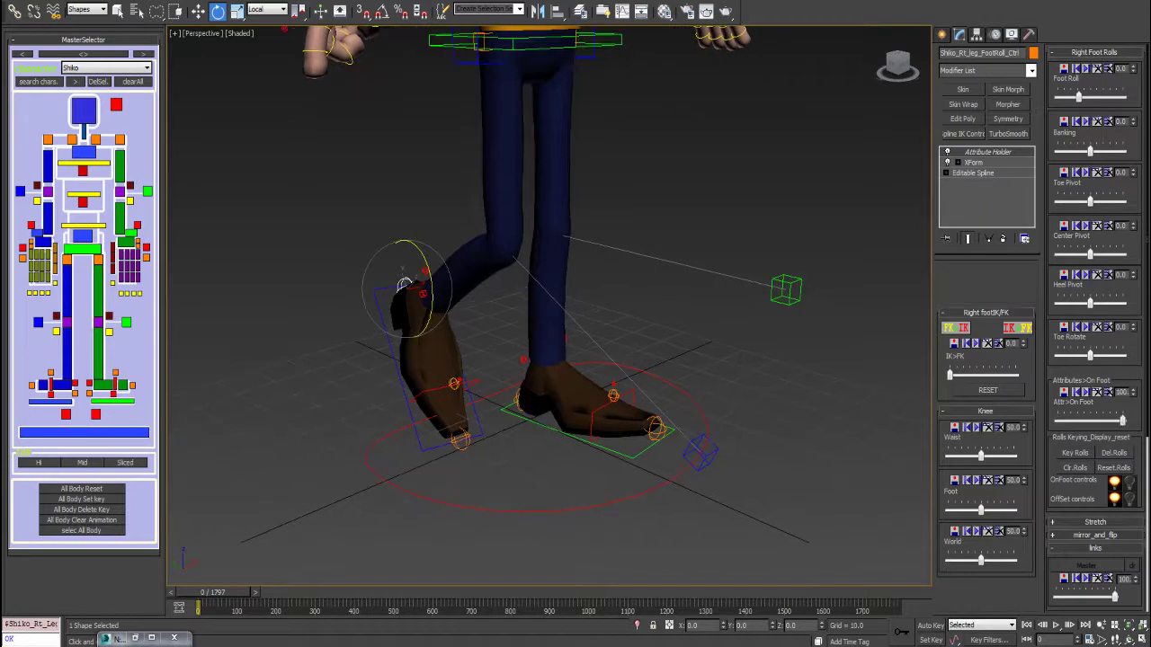
# With the right toe control selected, lower Attr>On Foot to 10 and set Banking to about -41 and Toe Pivot to about -46
pyautogui.click(454, 384)
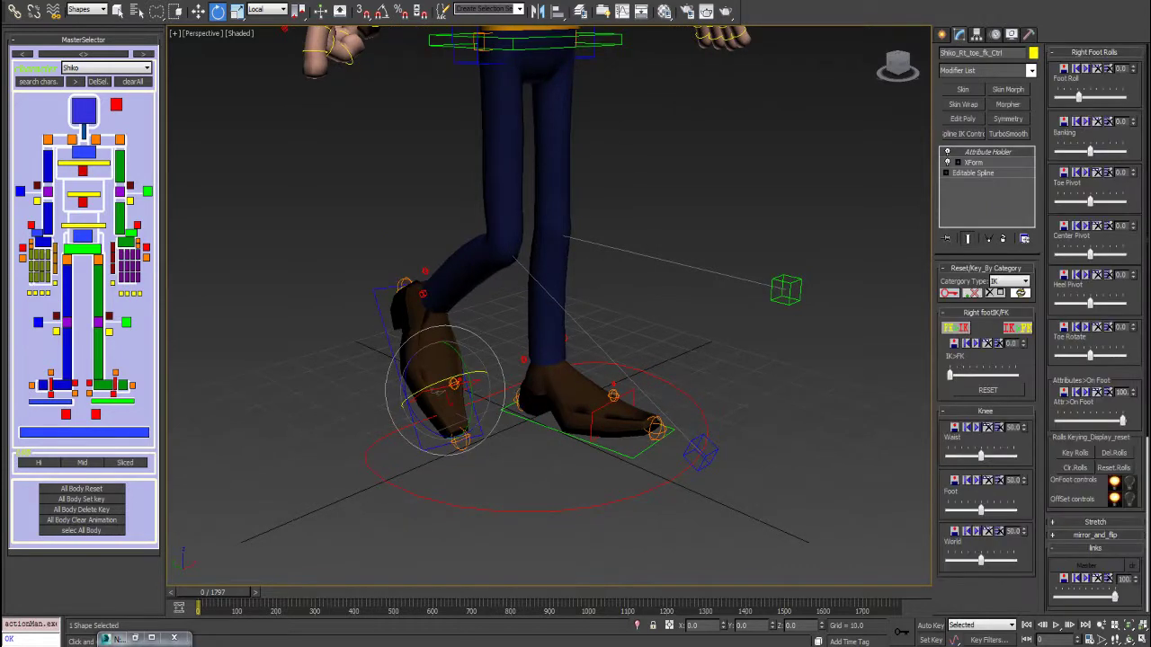
pyautogui.moveTo(1089, 151)
pyautogui.mouseDown()
pyautogui.moveTo(1108, 151)
pyautogui.moveTo(1092, 151)
pyautogui.mouseUp()
pyautogui.moveTo(1122, 420); pyautogui.dragTo(1063, 420)
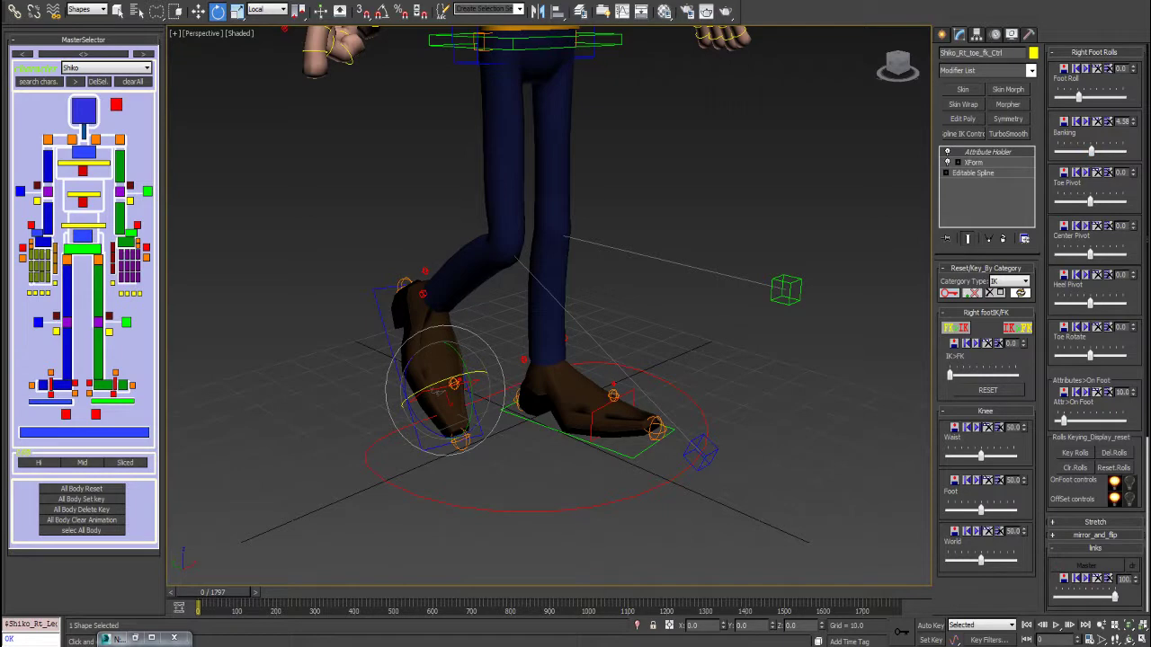
pyautogui.moveTo(1091, 151); pyautogui.dragTo(1076, 151)
pyautogui.moveTo(1090, 201); pyautogui.dragTo(1073, 201)
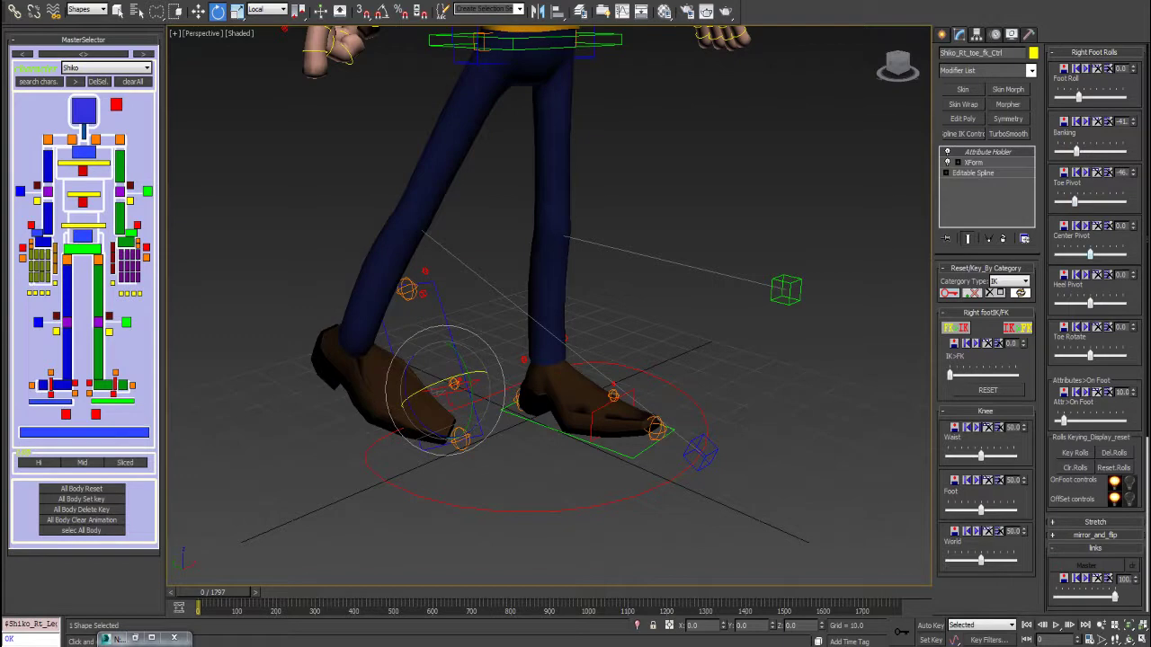
pyautogui.keyDown('alt'); pyautogui.moveTo(683, 310); pyautogui.dragTo(634, 293, button='middle'); pyautogui.keyUp('alt')
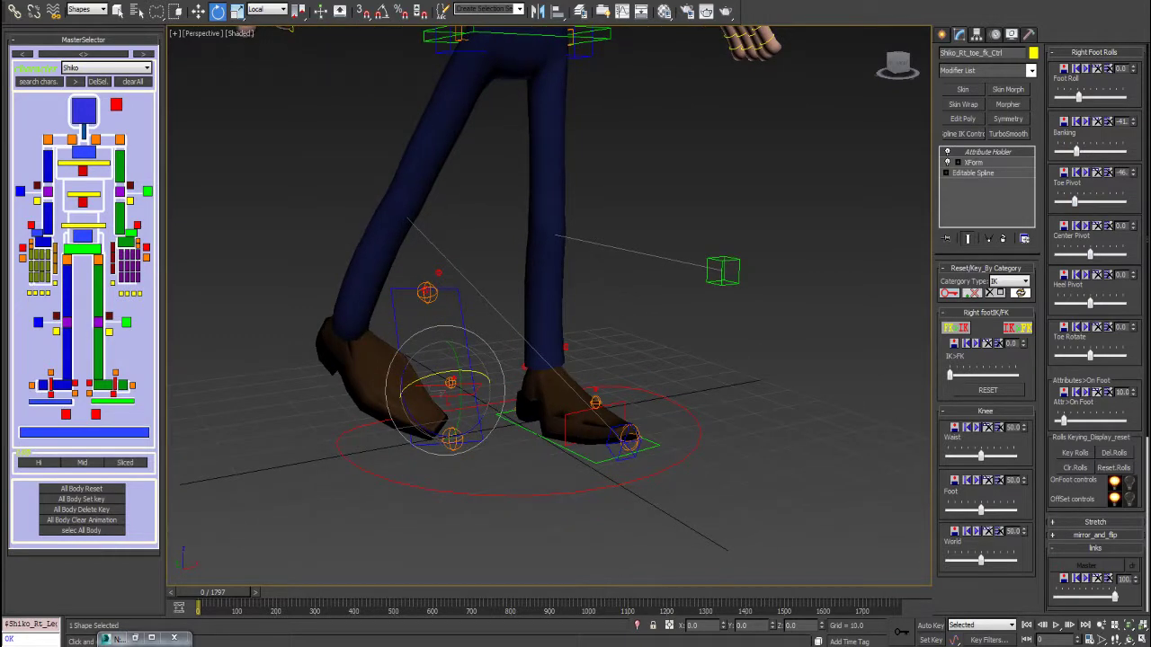
# Reset all of the right foot's roll attributes and collapse the links settings
pyautogui.click(1114, 467)
pyautogui.moveTo(683, 360); pyautogui.dragTo(673, 341, button='middle')
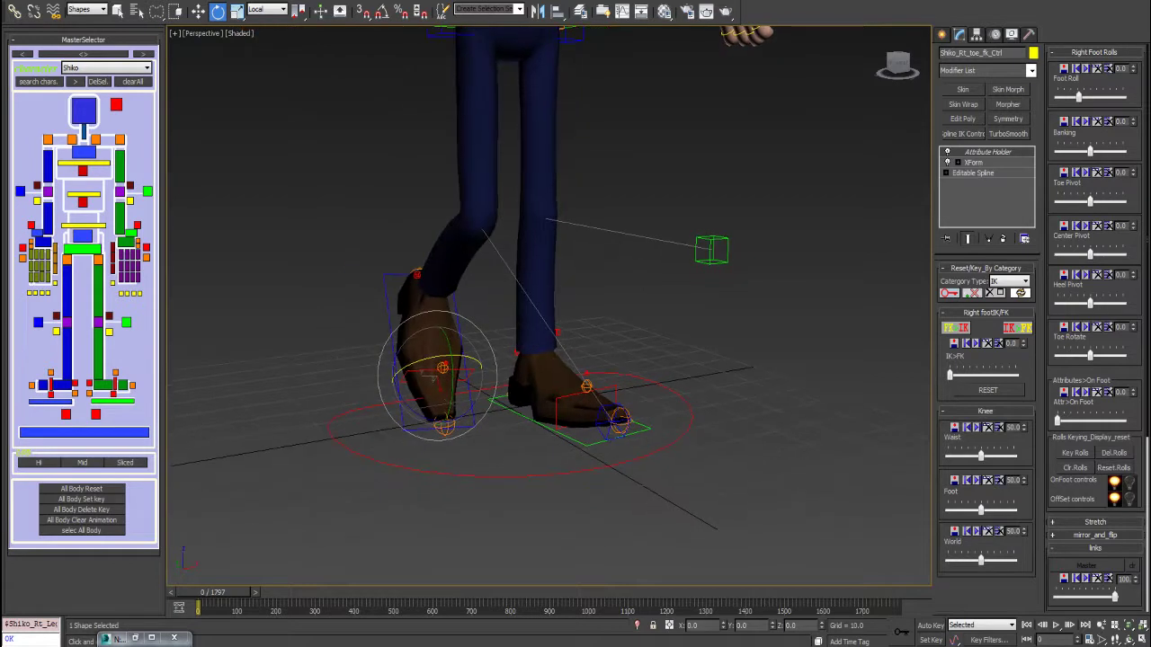
pyautogui.scroll(-5, 1095, 359)
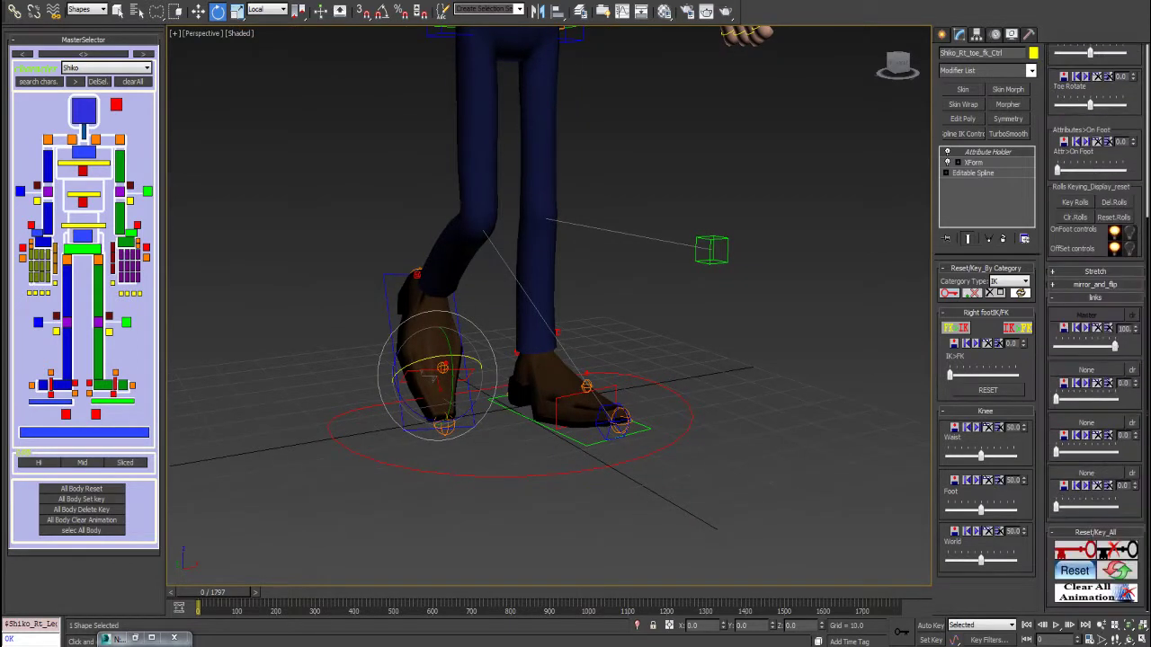
pyautogui.click(1094, 297)
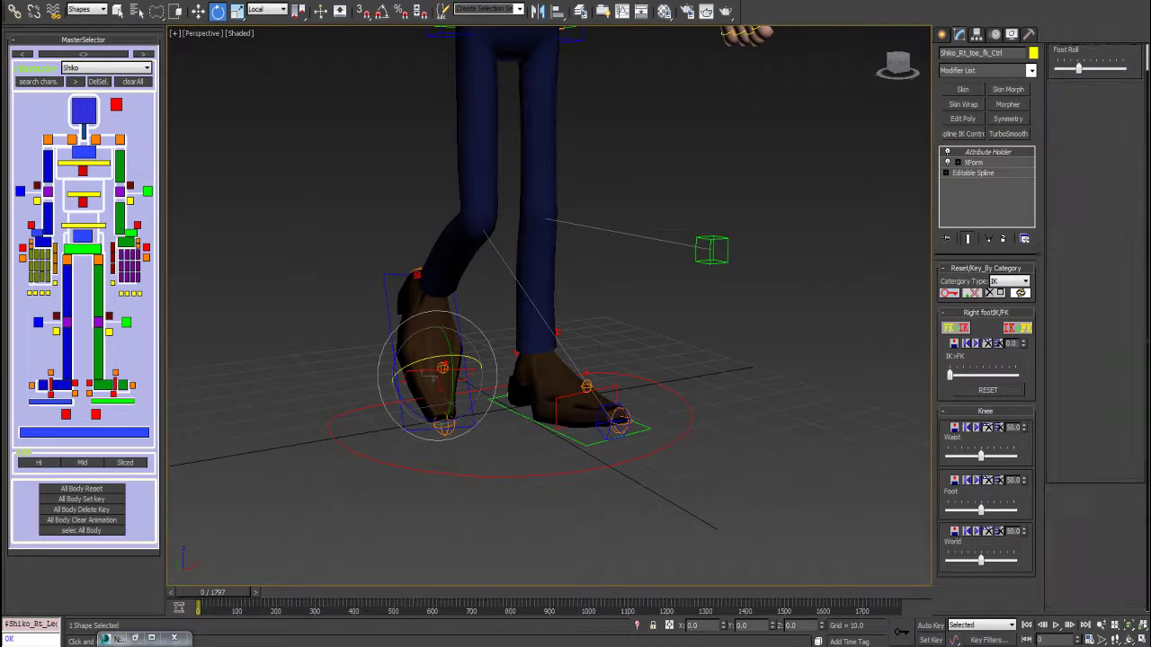